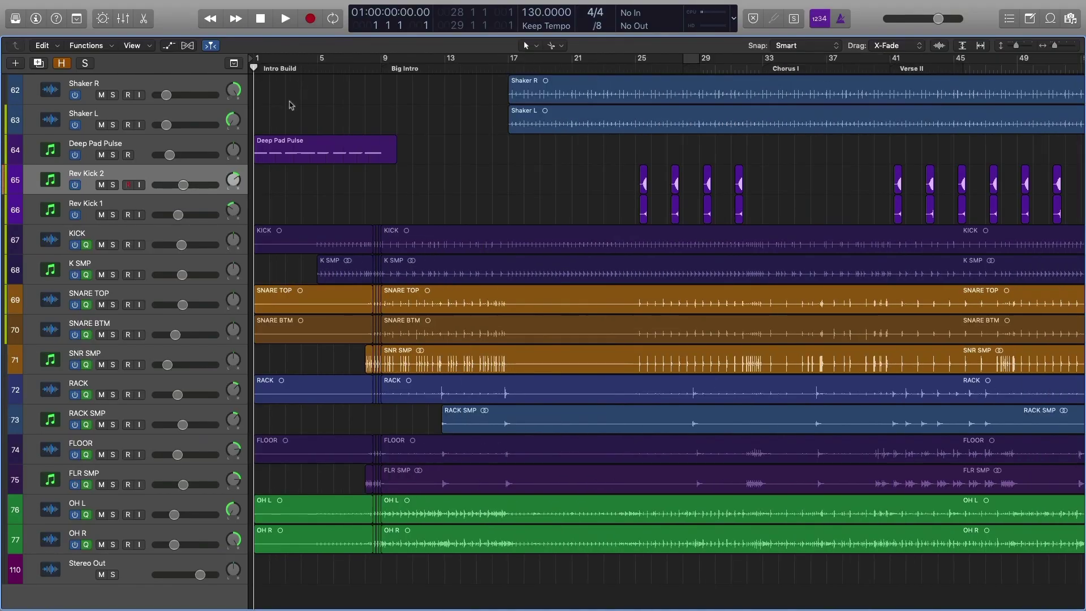
Select the KICK track and zoom out to view the whole song and all tracks
click(172, 230)
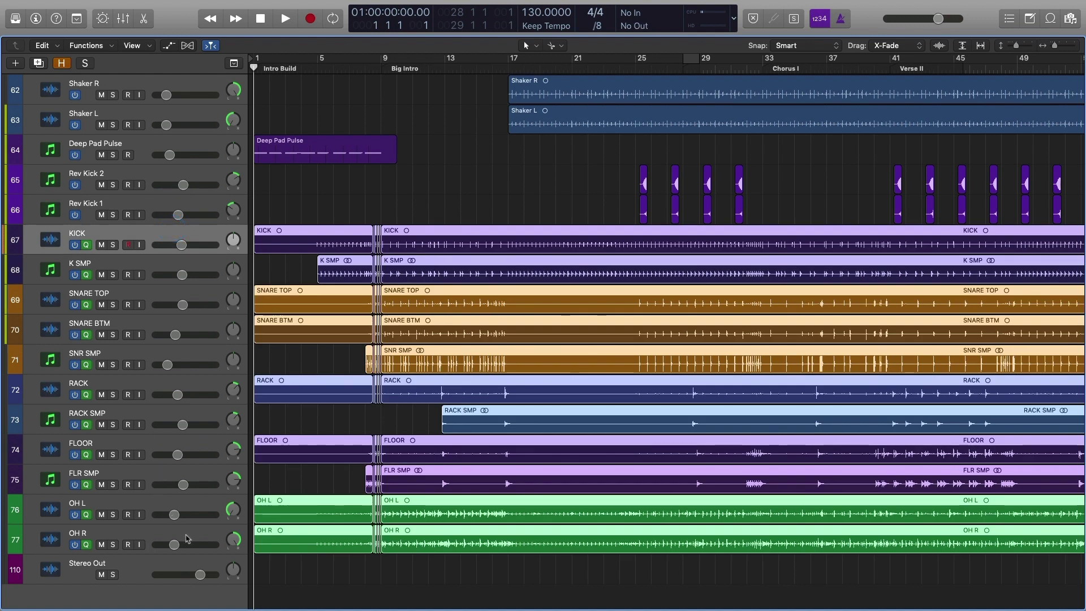
key(super+Left)
scroll(386, 300, up, 15)
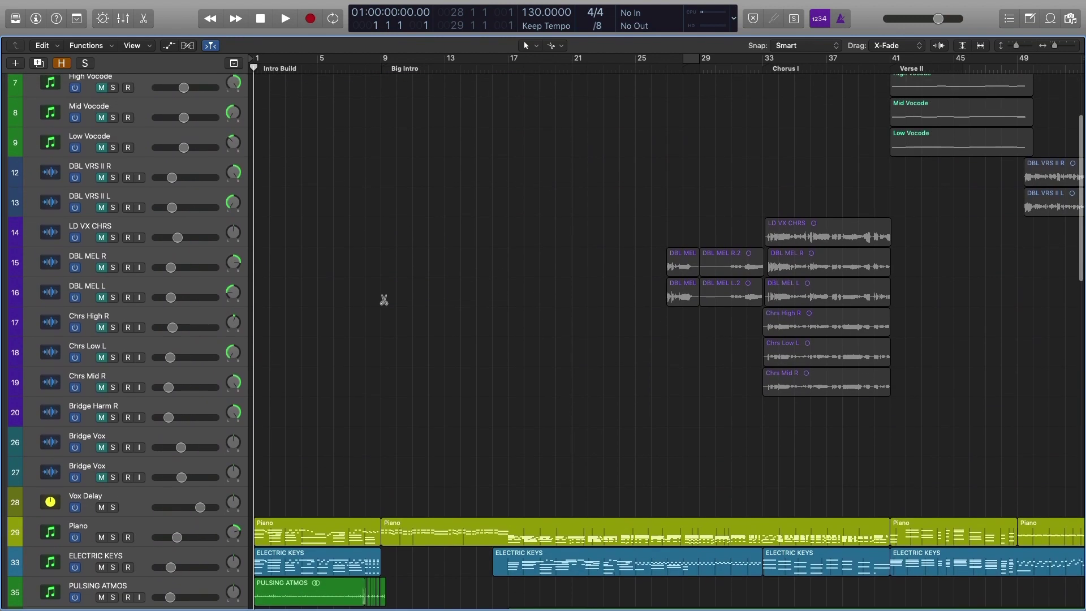
key(super+Up)
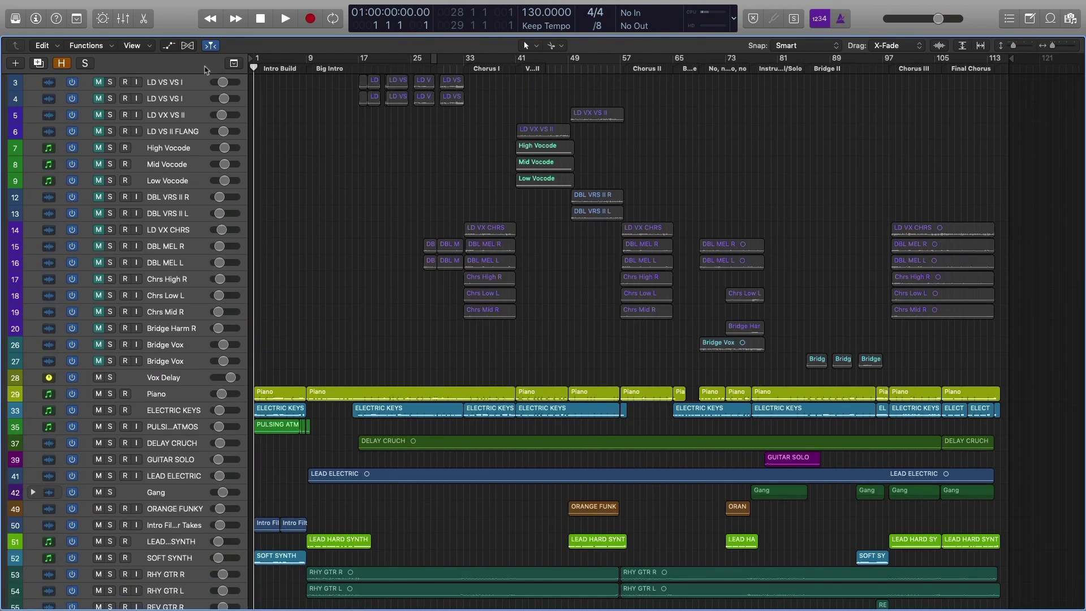
scroll(386, 339, down, 10)
click(348, 362)
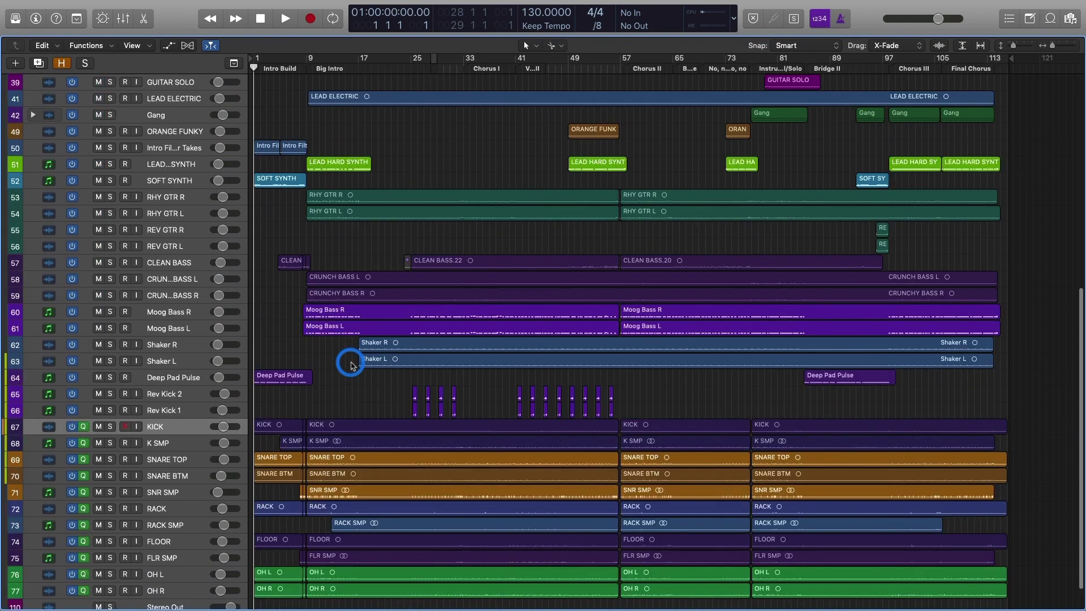
Zoom back in on the first bars and play the song from the beginning
key(super+Right)
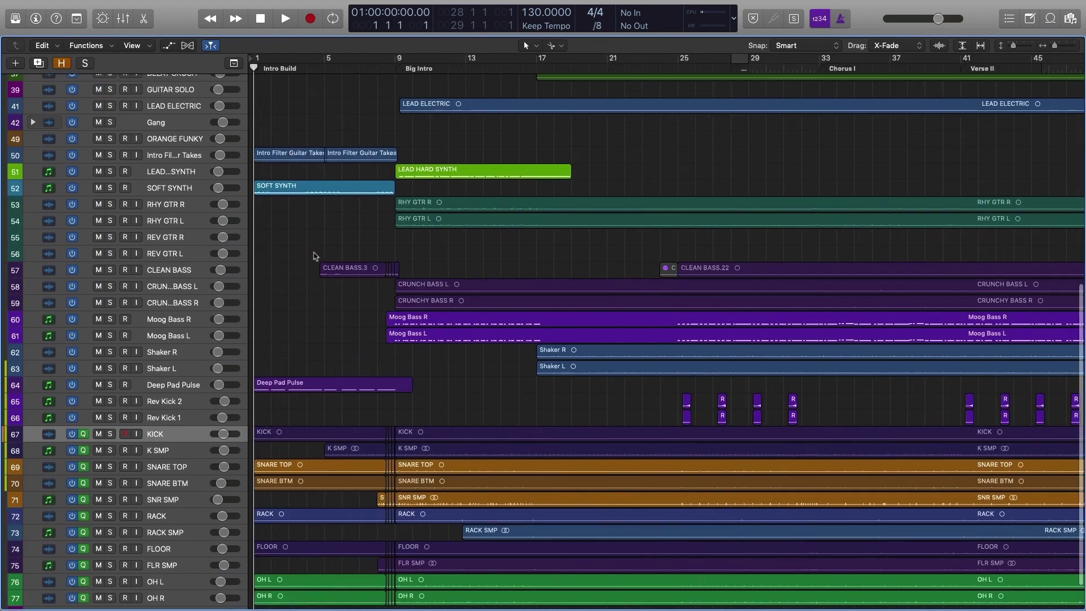
scroll(313, 252, up, 10)
scroll(339, 294, down, 11)
click(347, 310)
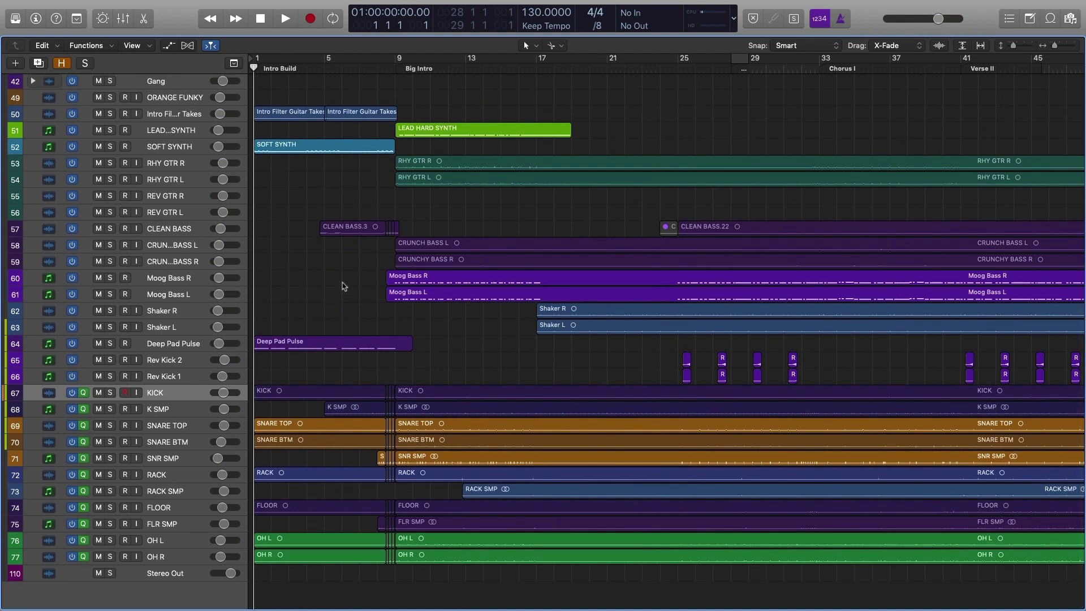
key(space)
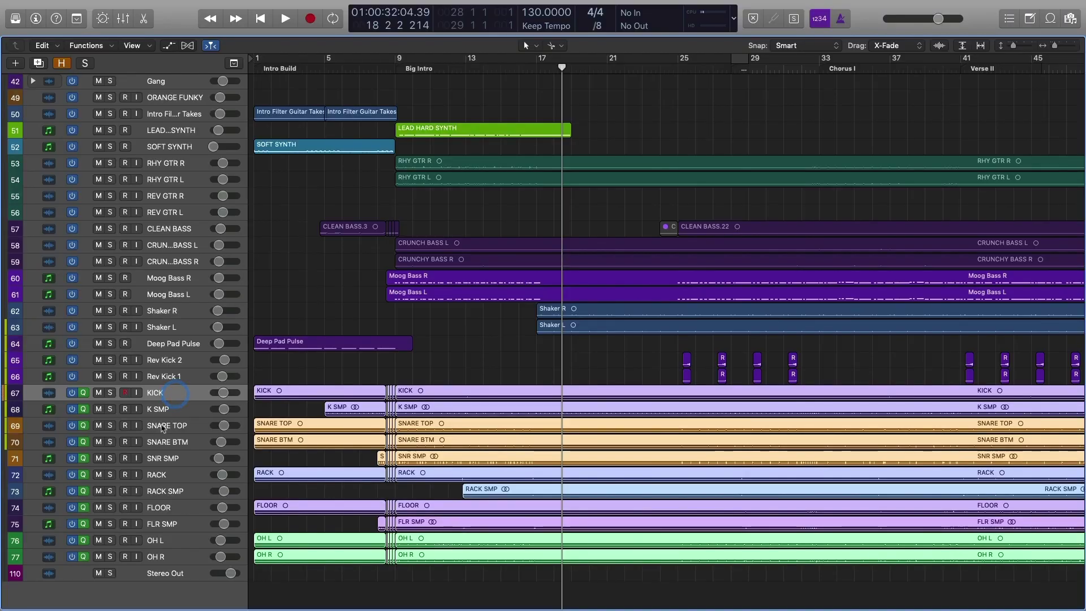
Enlarge the drum rows and select K SMP, SNARE BTM, SNR SMP, RACK SMP, then FLR SMP
key(super+Down)
key(super+Down)
key(super+Down)
click(106, 209)
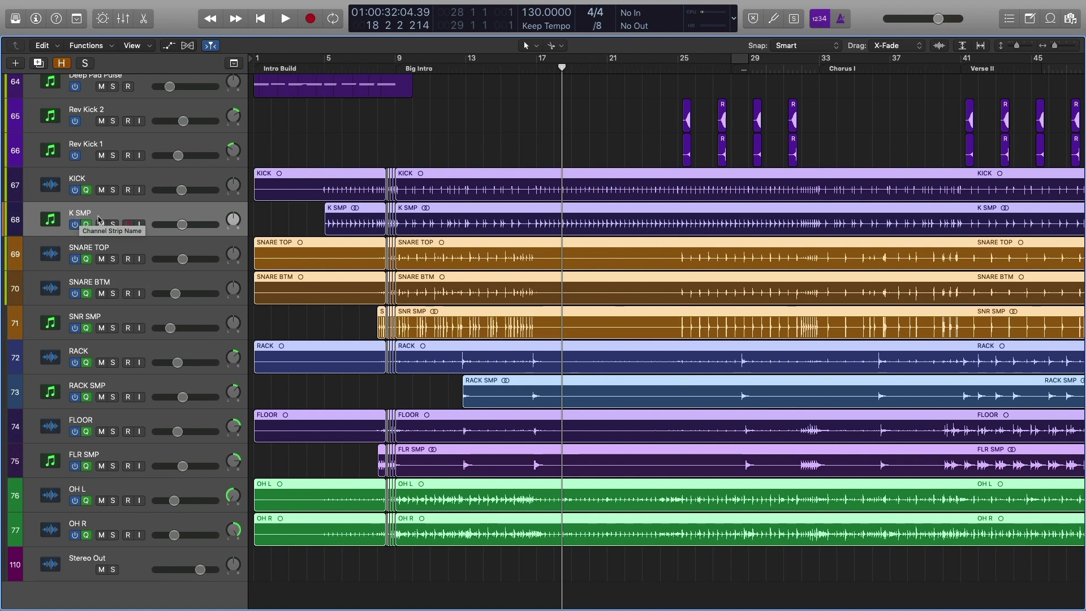
click(117, 279)
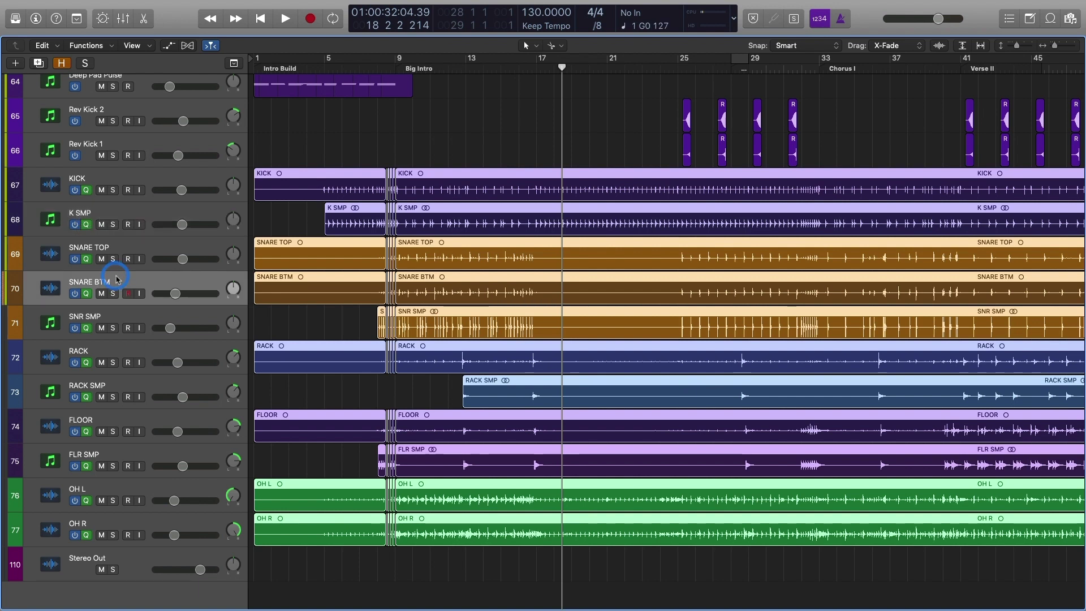
click(106, 320)
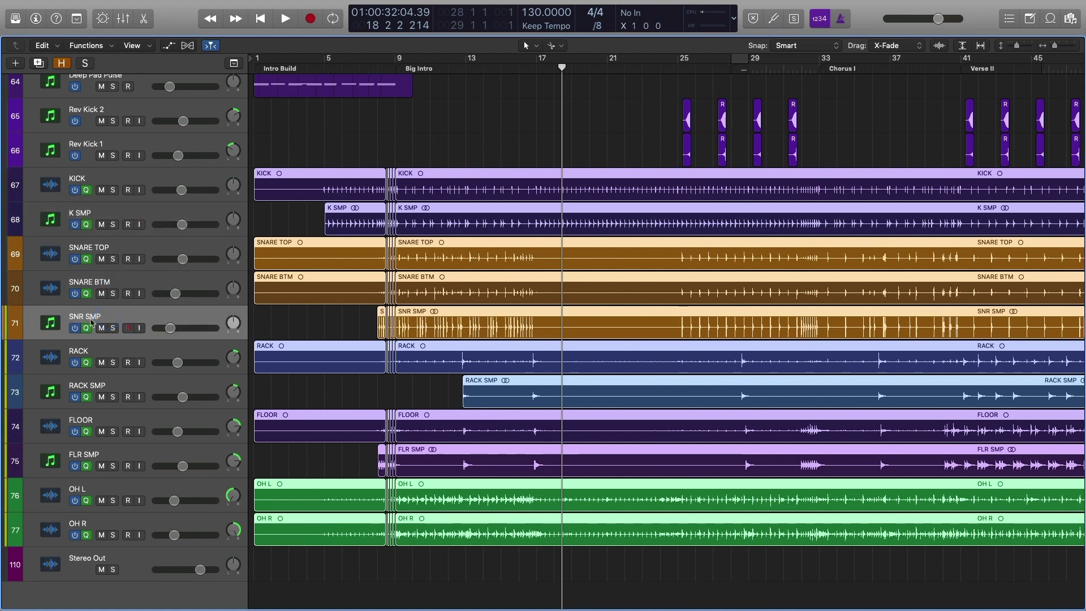
click(100, 389)
click(109, 452)
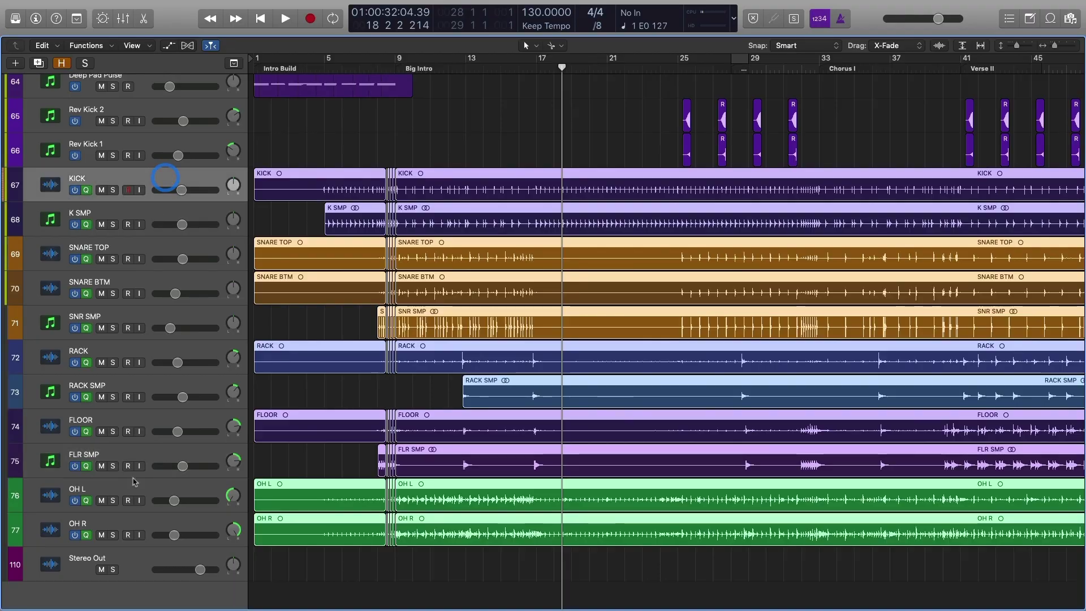
Solo the drum group, then unsolo K SMP, SNR SMP, RACK SMP and FLR SMP
click(112, 534)
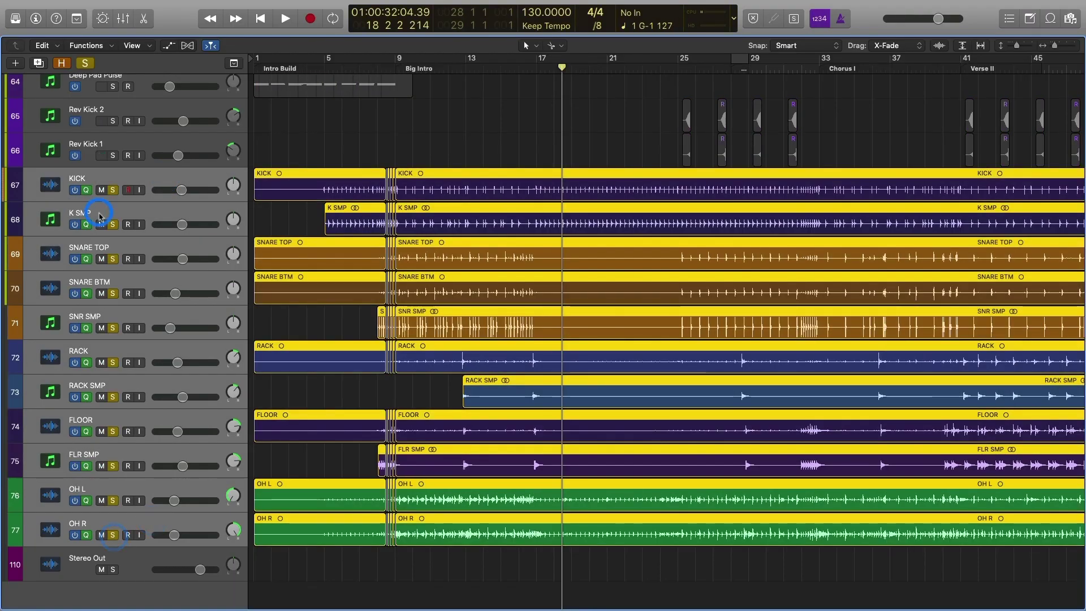
click(113, 224)
click(112, 329)
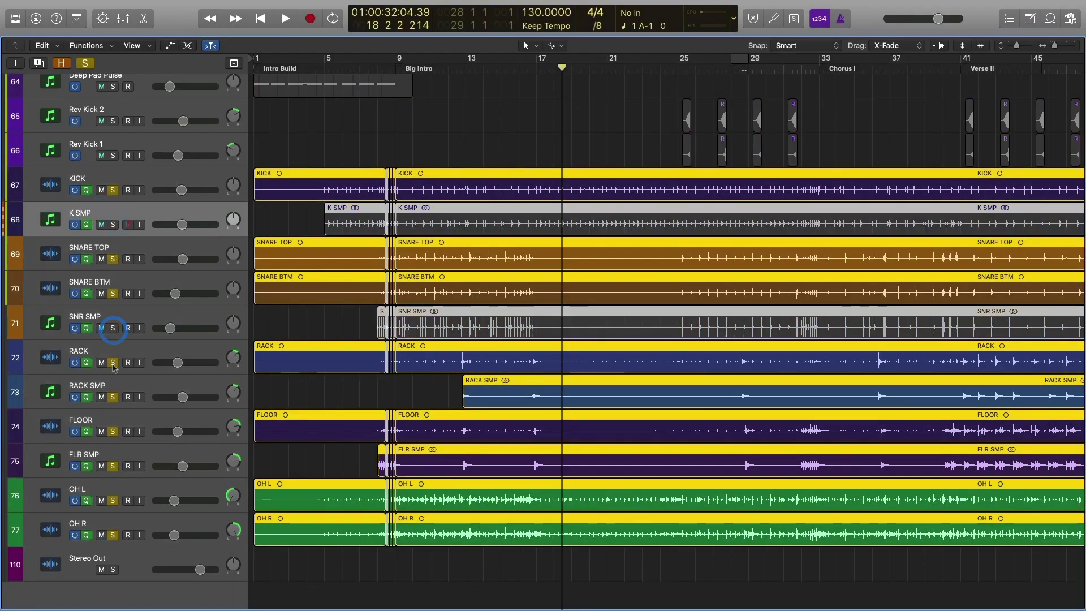
click(113, 397)
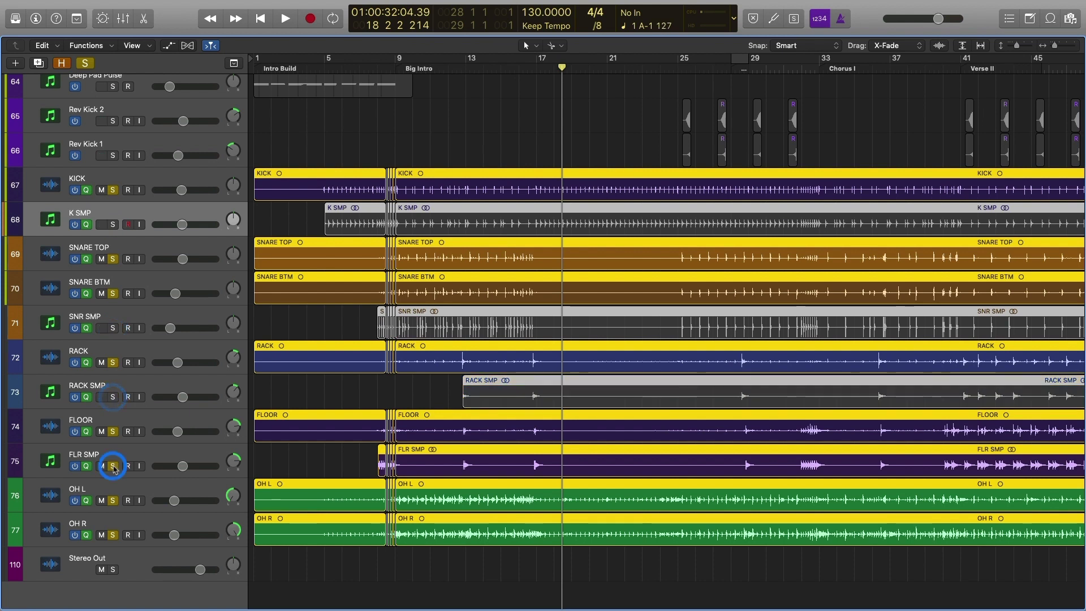
click(112, 465)
Play the drums from bar 9 without the sample tracks
click(396, 70)
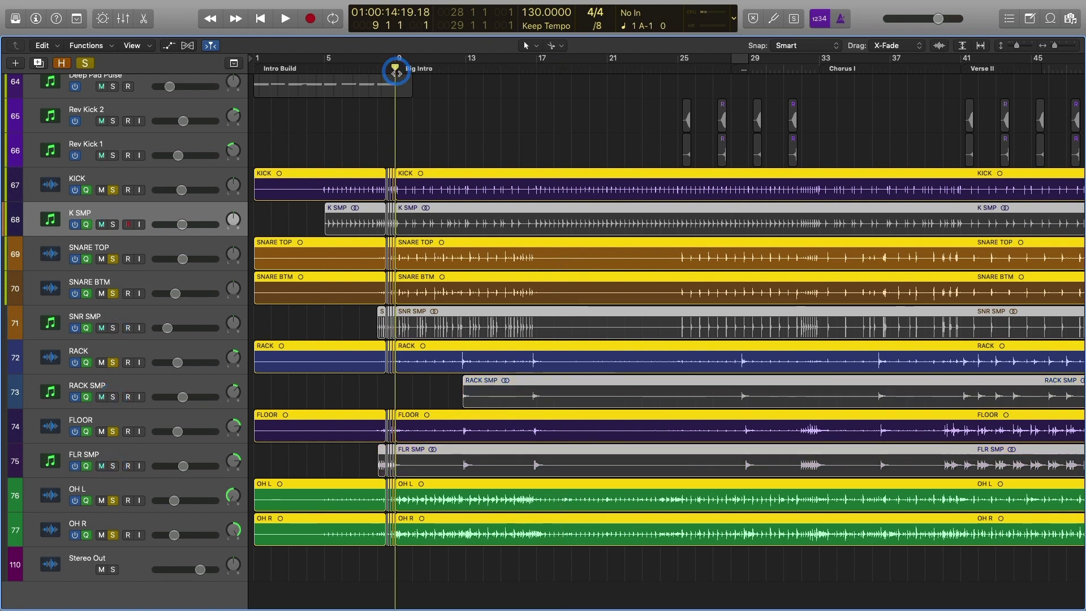
key(space)
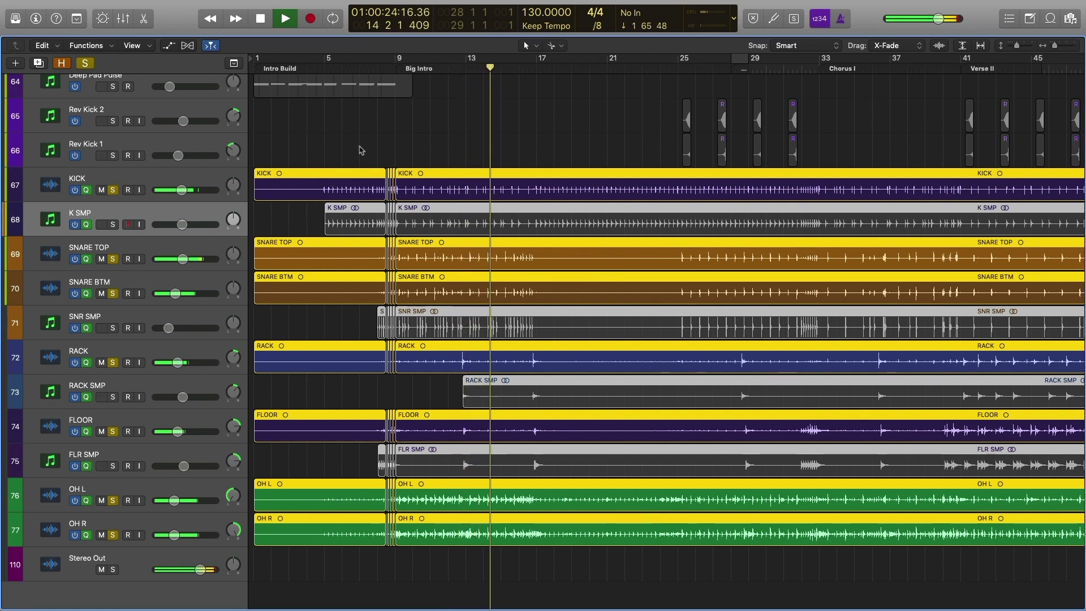
key(space)
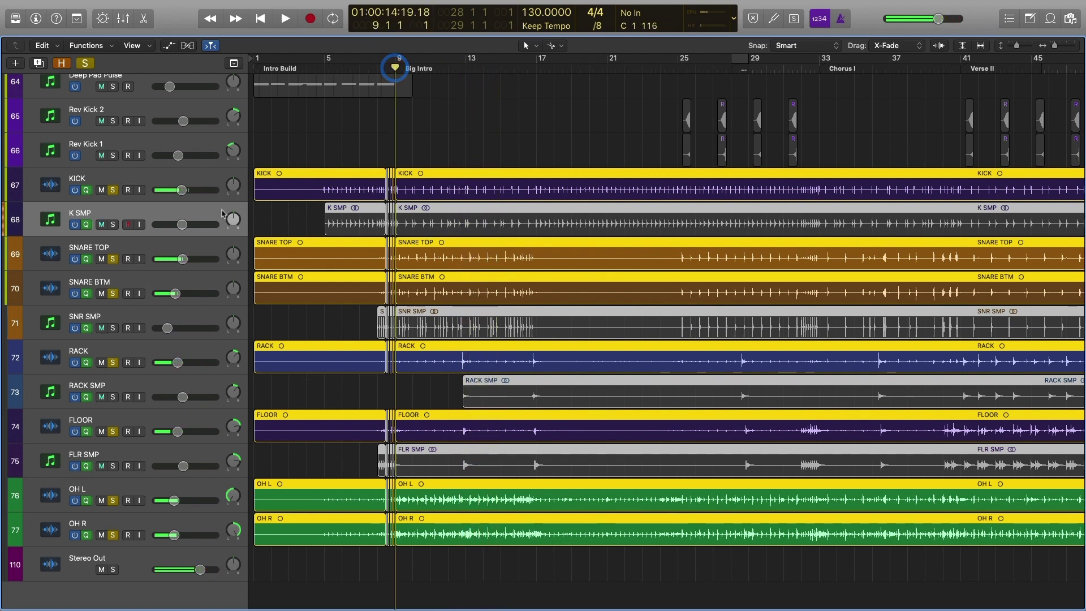
Re-solo the four sample tracks, play them with the kit, then select OH R
shift+click(137, 454)
click(113, 465)
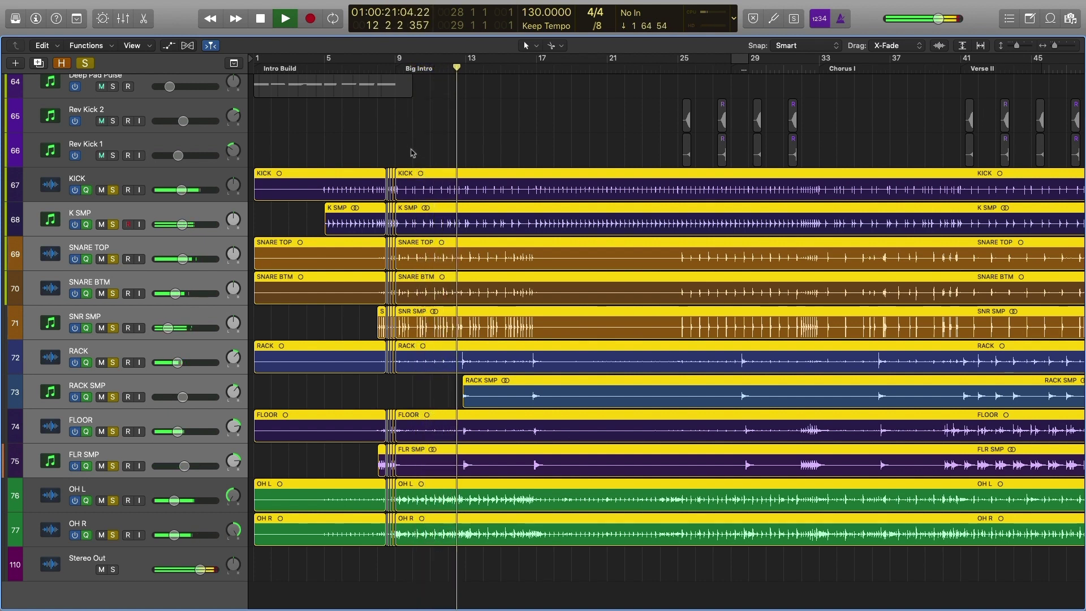
key(space)
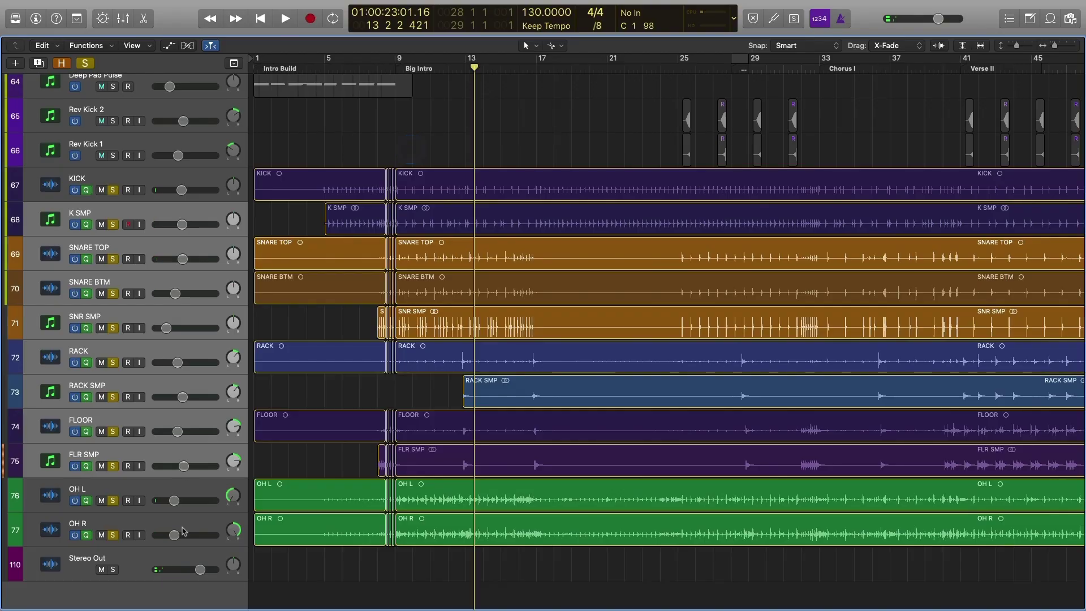
click(183, 531)
Create a new Software Instrument track with Komplete Kontrol/Kontakt
click(340, 582)
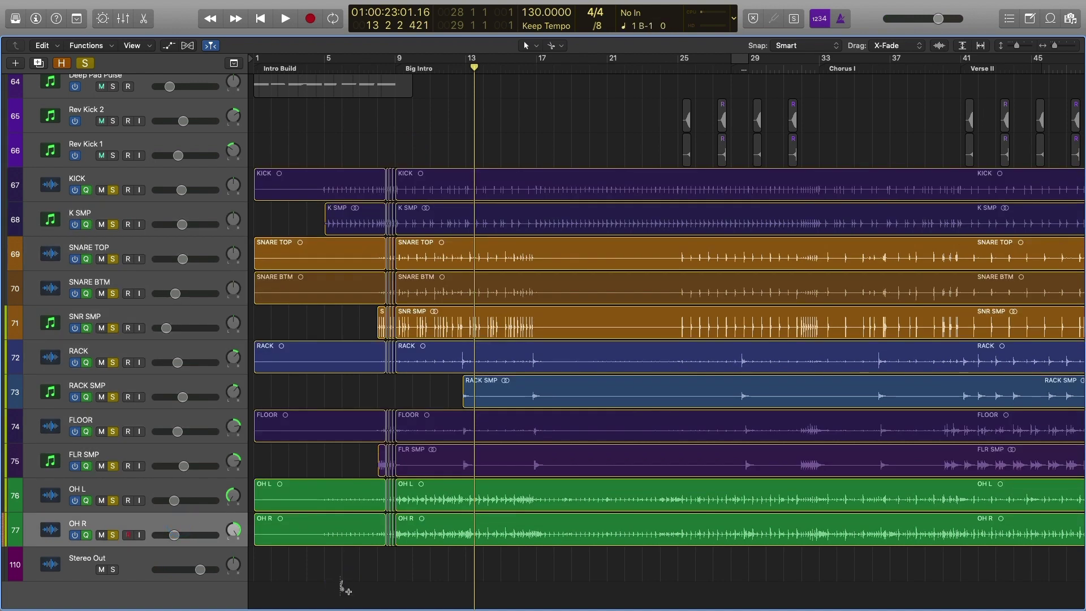
key(alt+super+n)
click(437, 32)
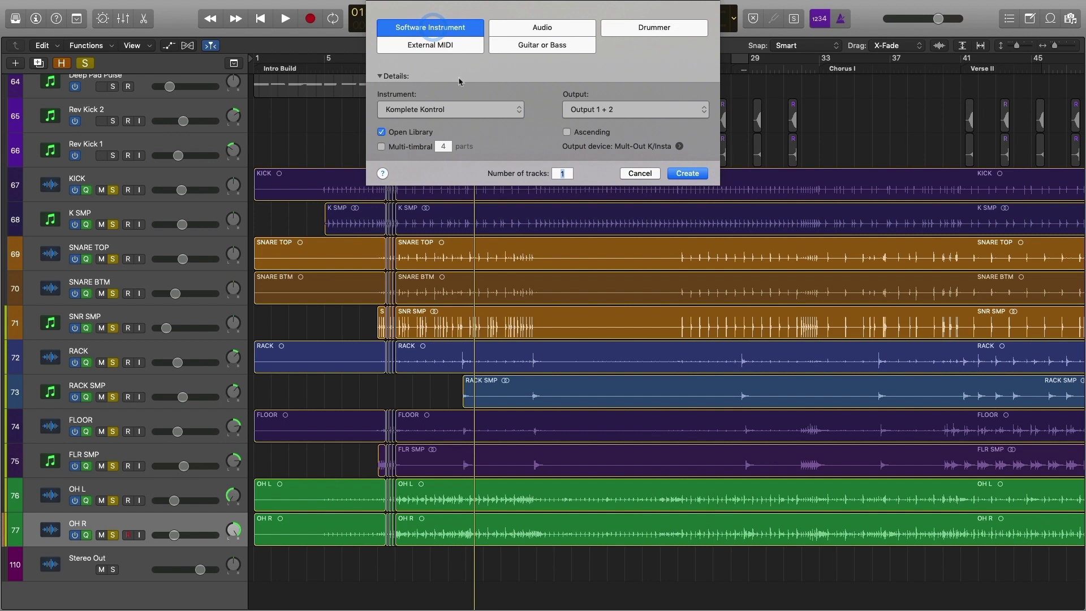
click(687, 173)
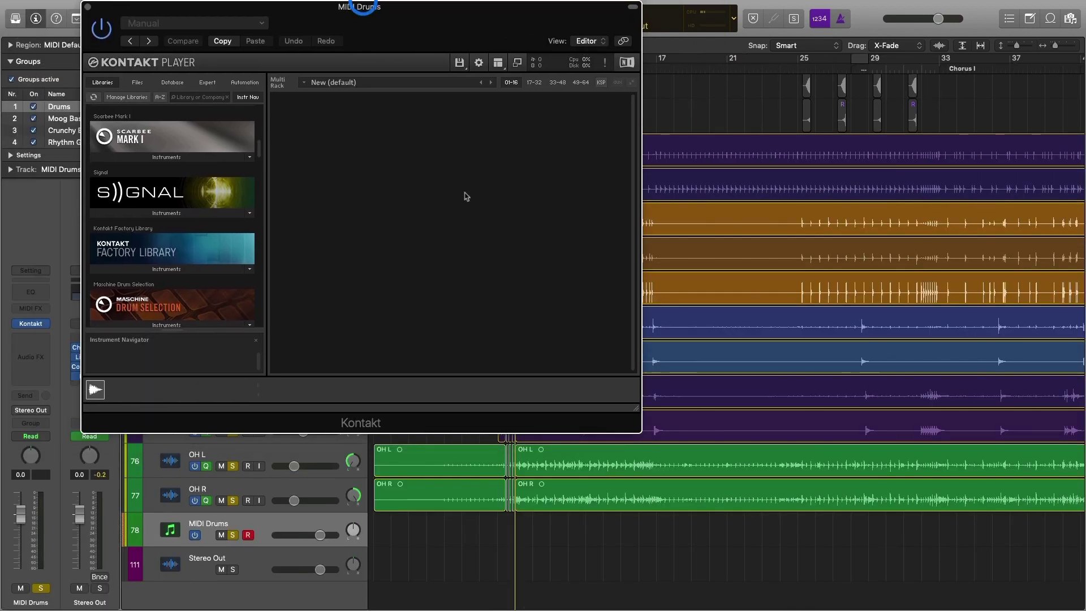
Browse the Studio Drummer kits in Kontakt and return the playhead to the Big Intro
scroll(187, 256, down, 10)
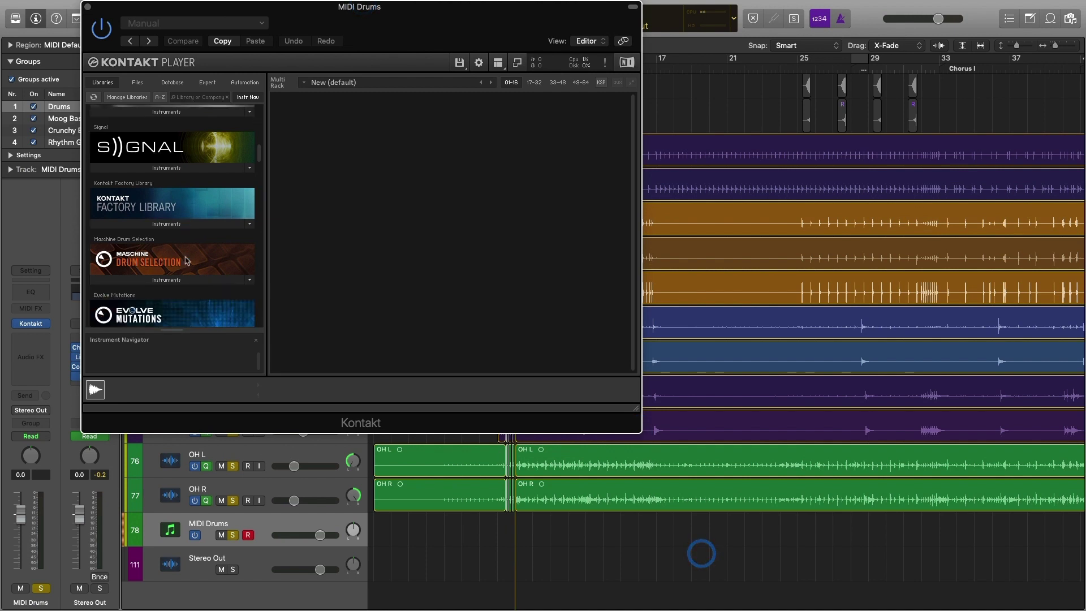
scroll(187, 260, down, 5)
click(164, 184)
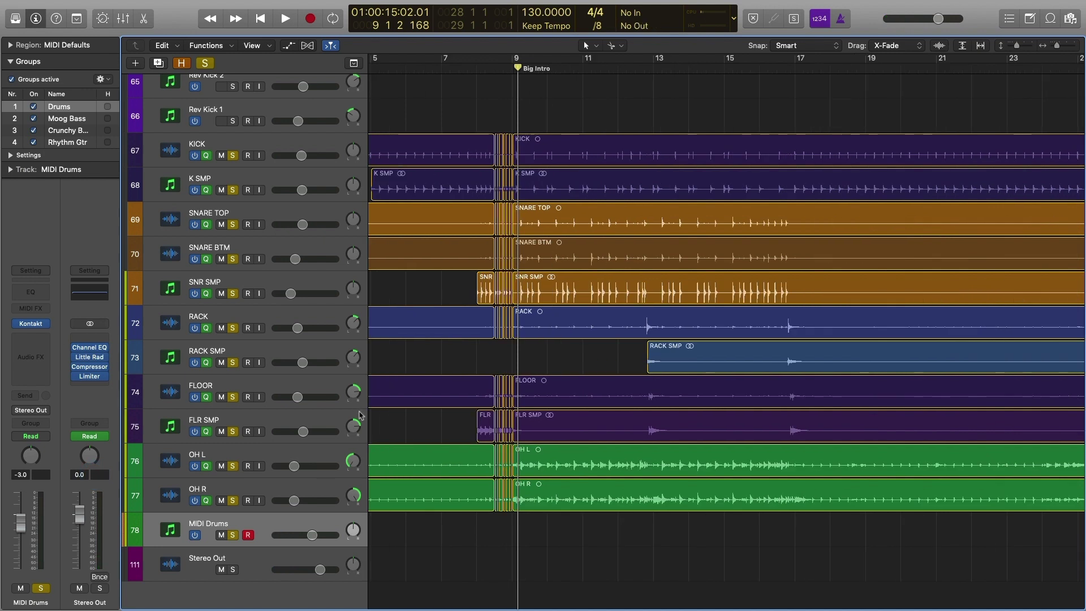
click(511, 67)
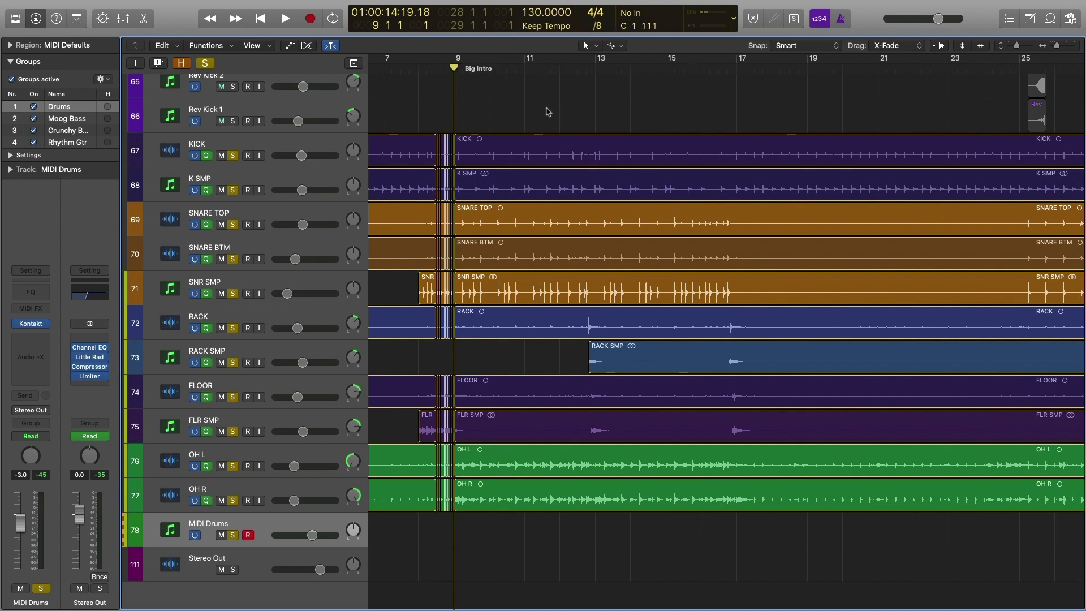
Record a live MIDI drum part from bar 9 and open it in the Piano Roll
key(r)
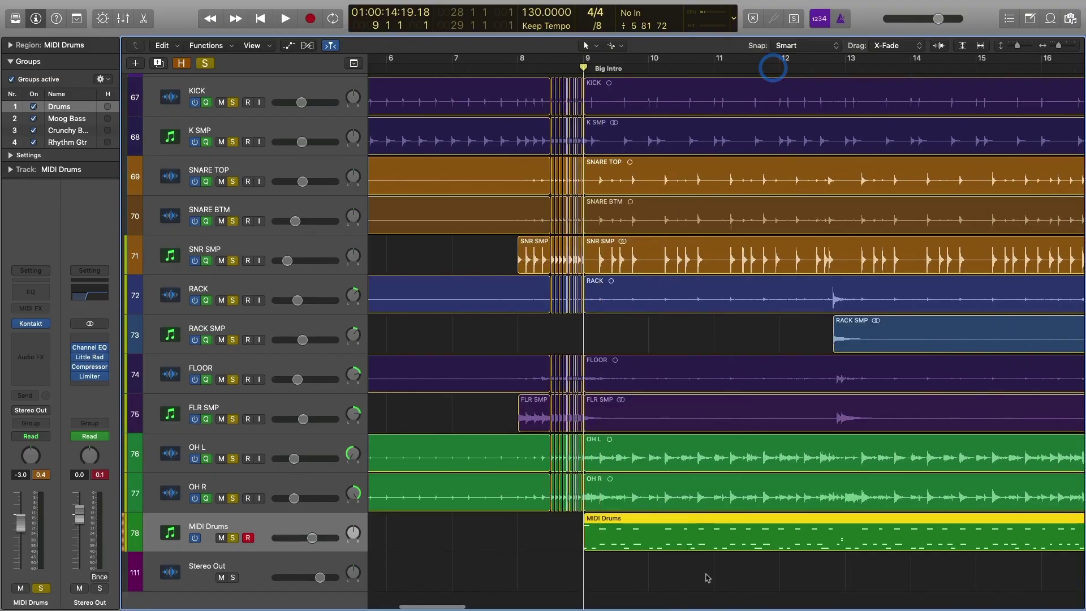
double_click(701, 542)
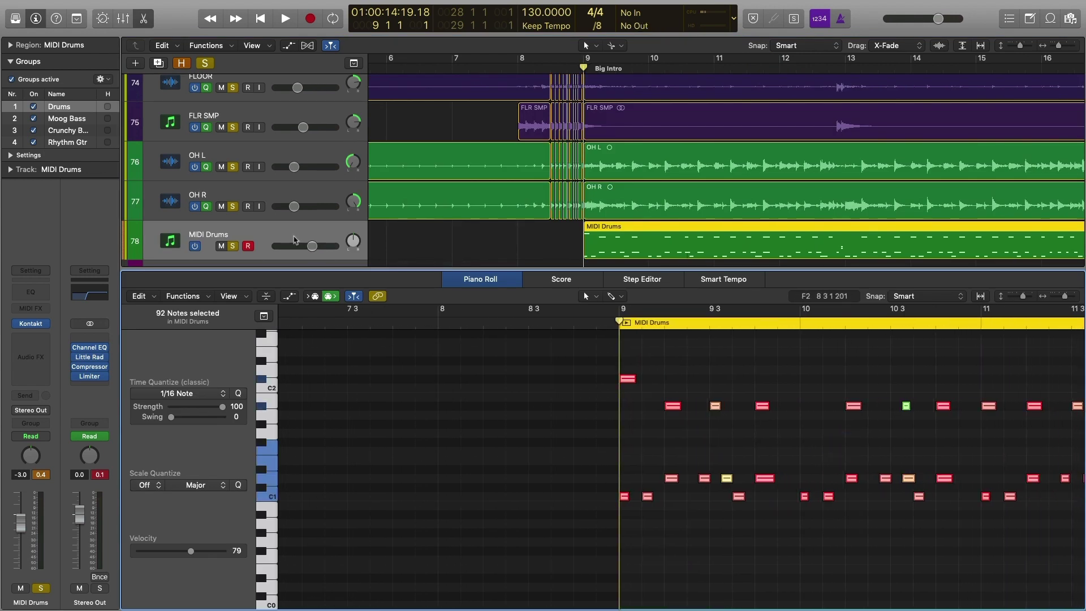
key(space)
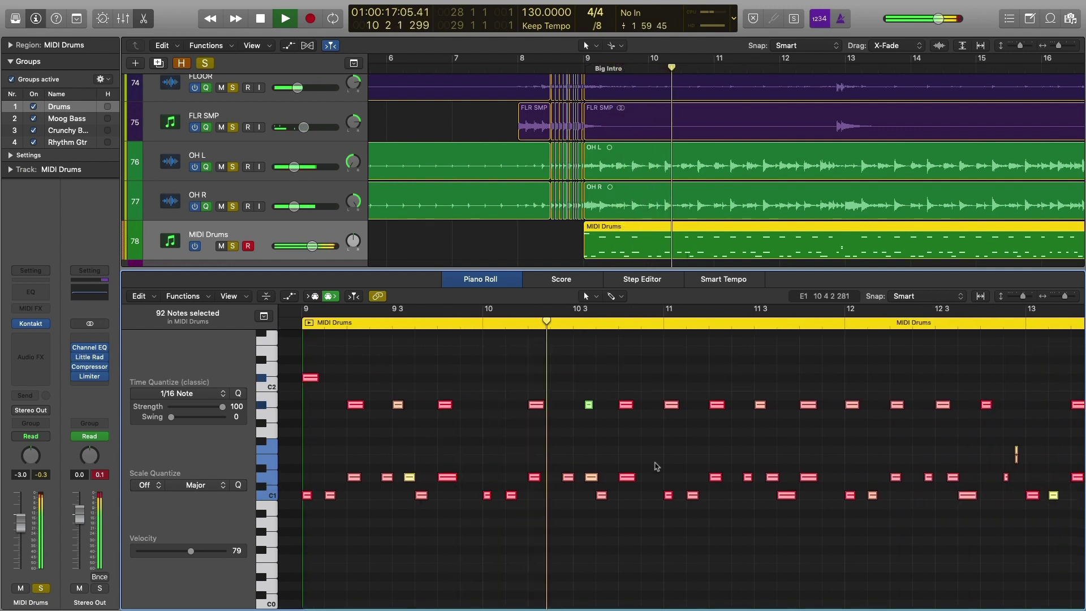
click(538, 432)
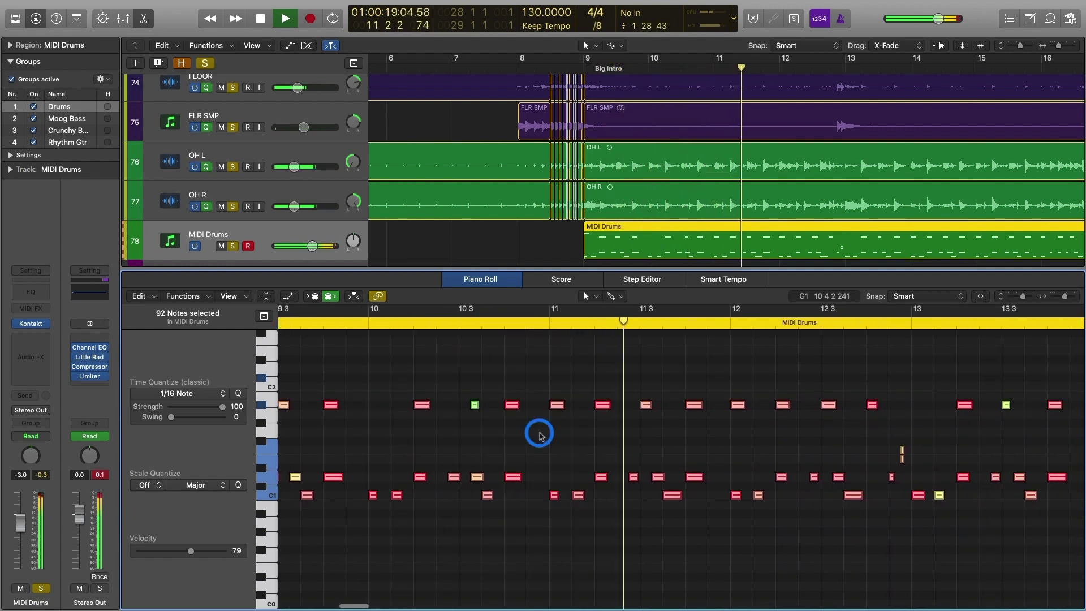
key(space)
click(421, 403)
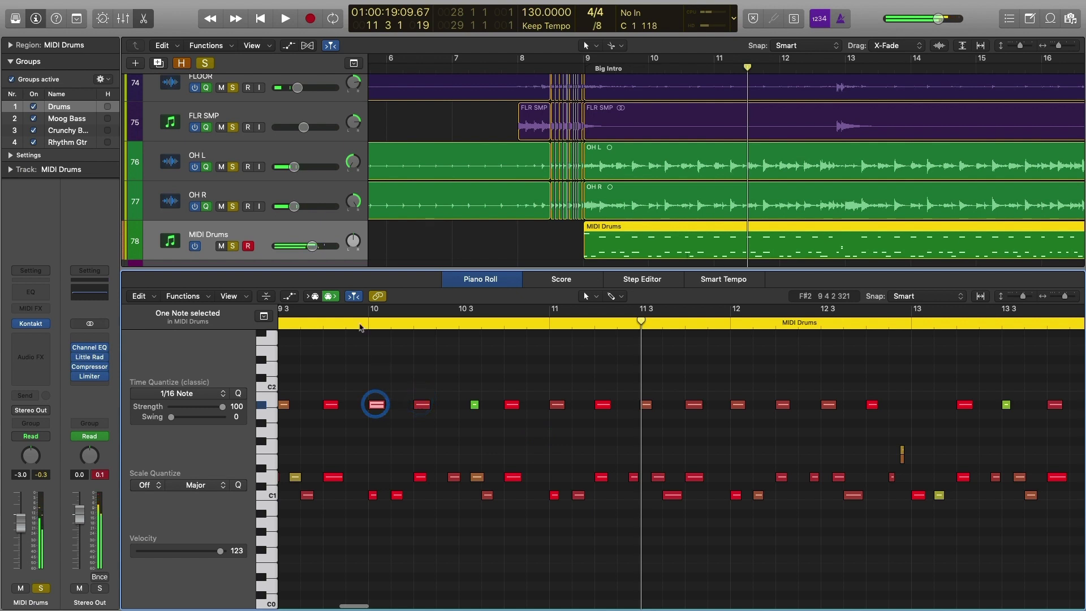
drag(359, 327, 476, 406)
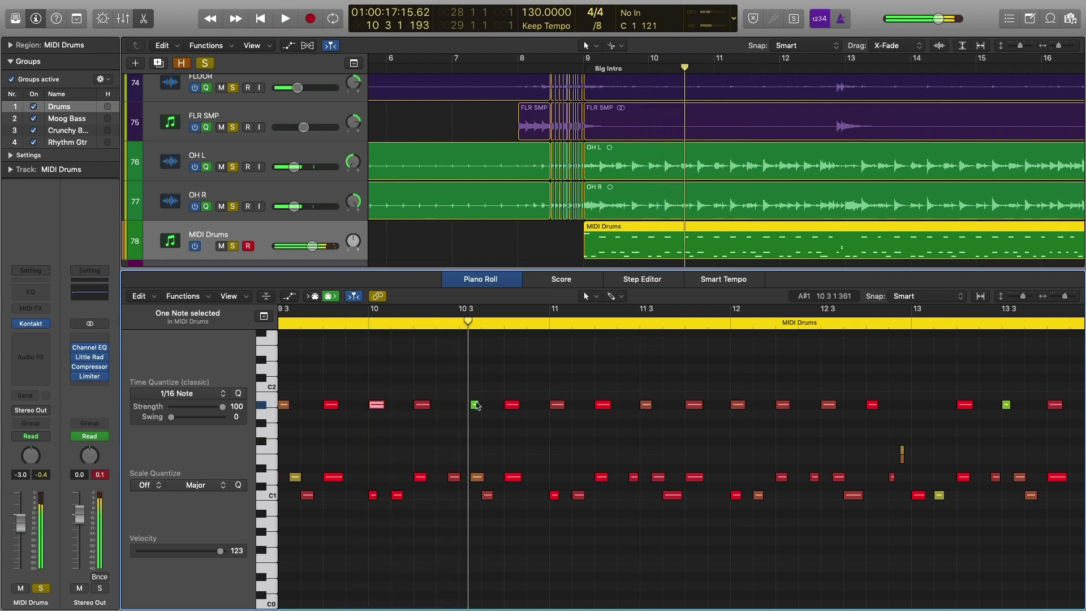
click(475, 405)
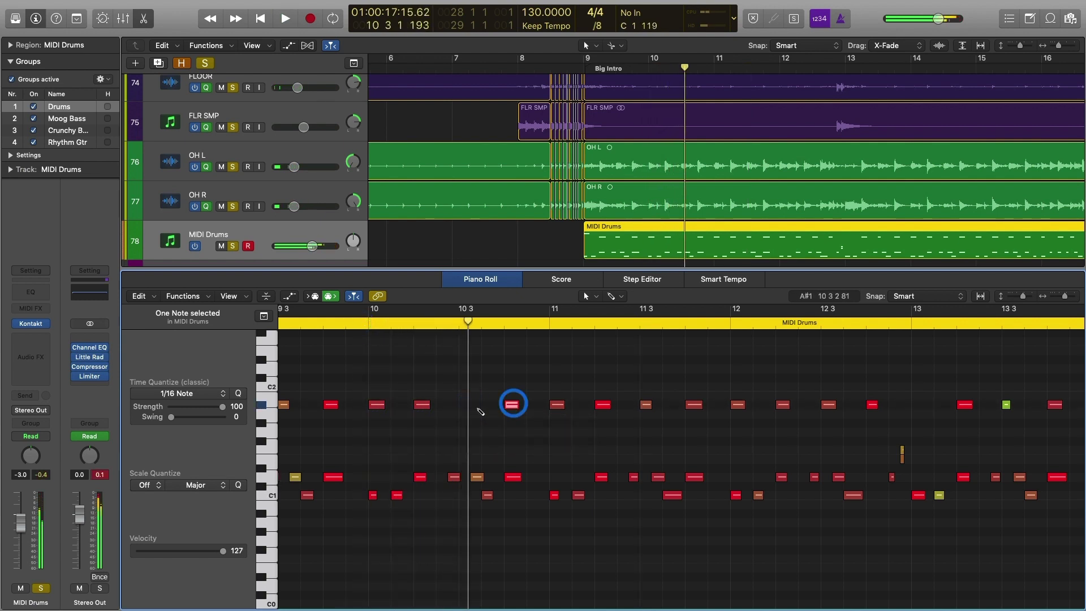
key(space)
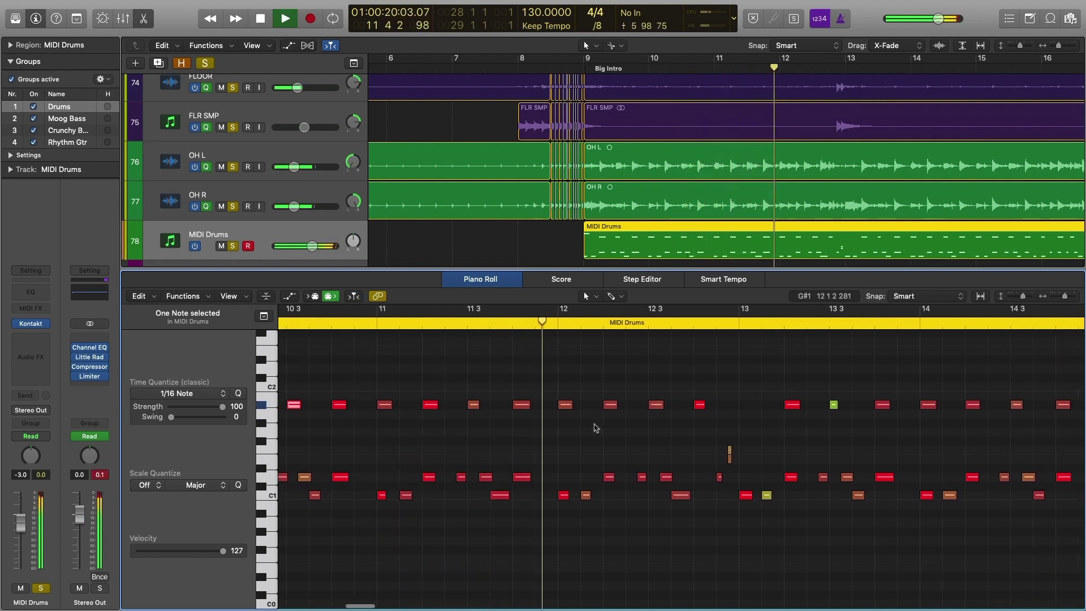
key(space)
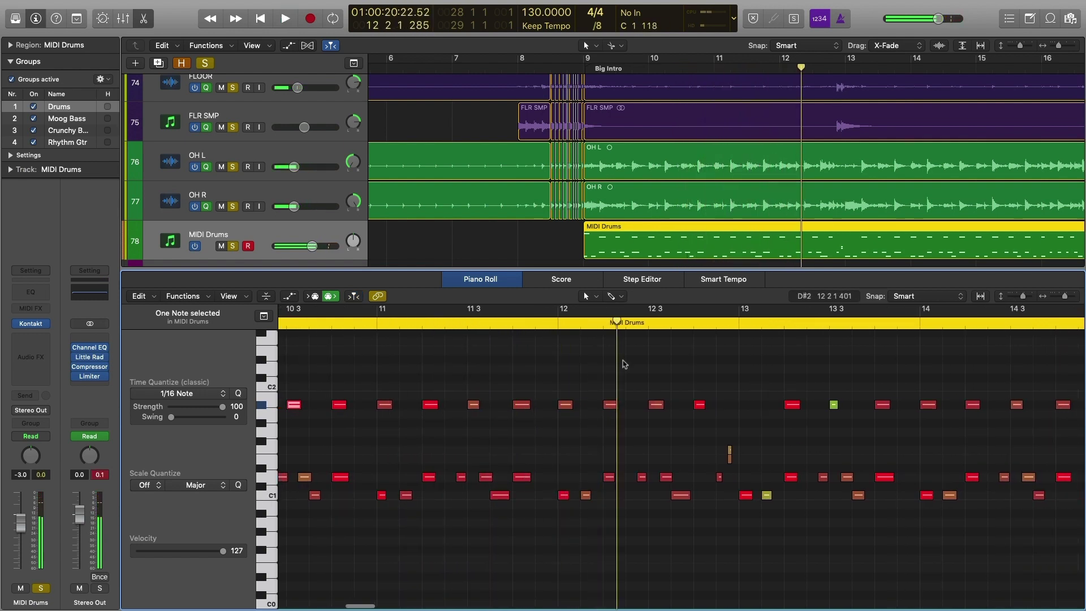
scroll(714, 156, up, 4)
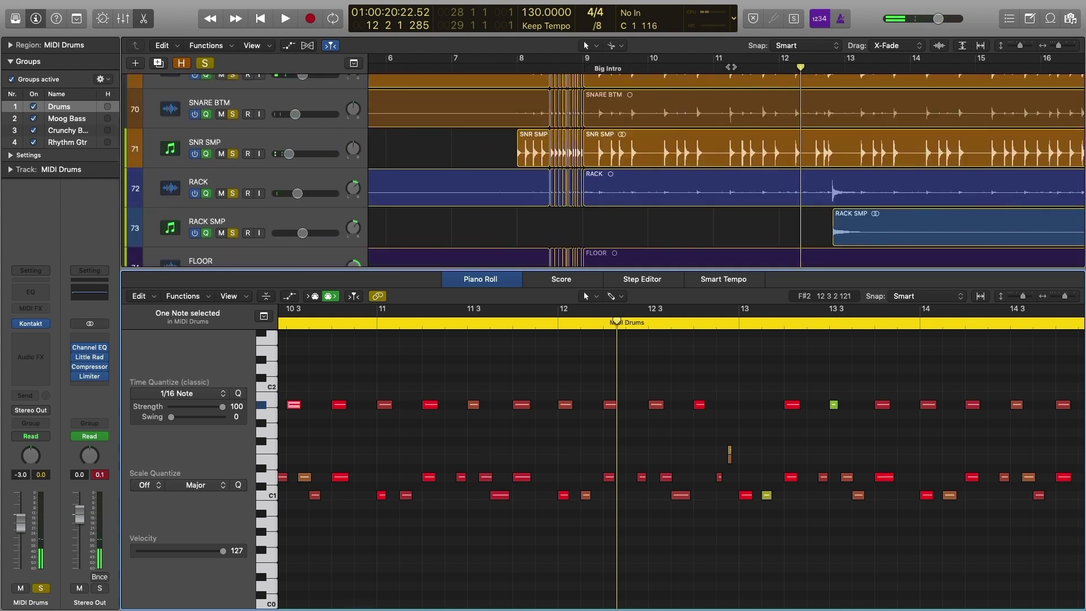
key(space)
key(space)
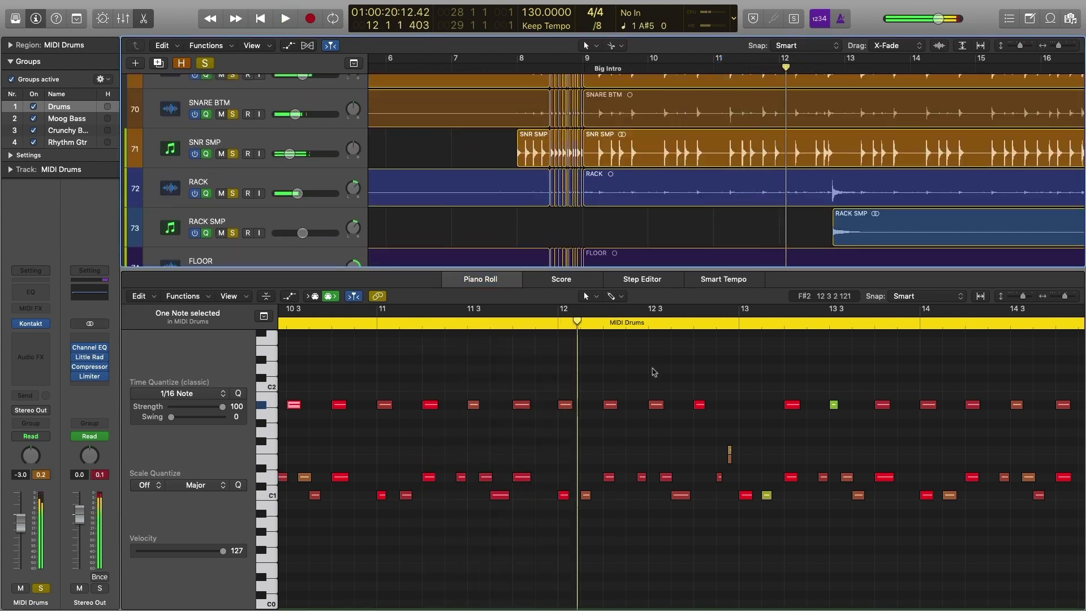
drag(776, 71, 769, 67)
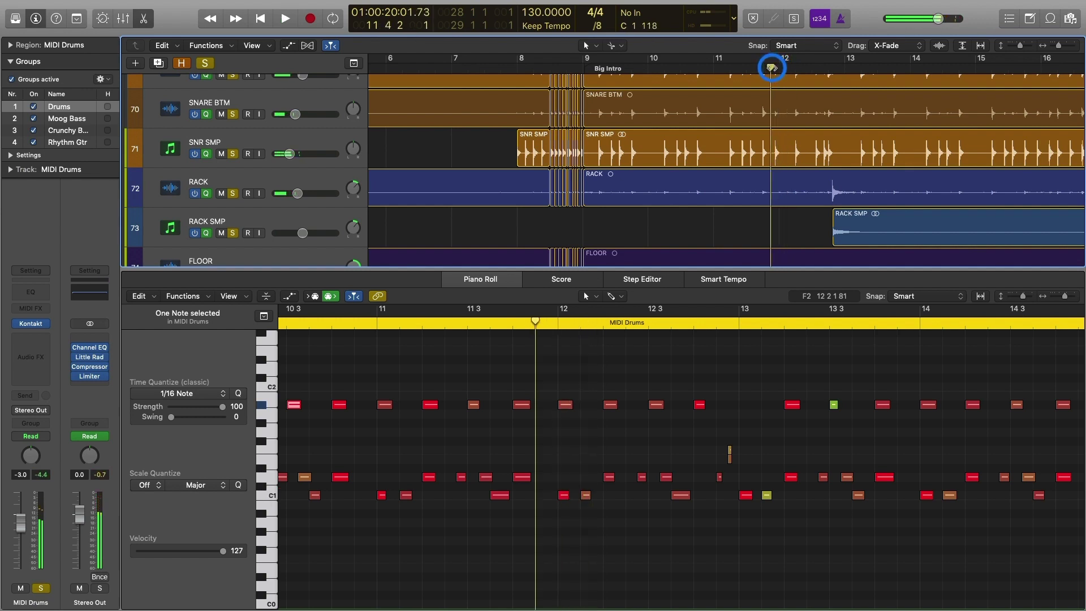
key(cmd+Right)
Zoom further into the notes and play back around bars 11 3 to 11 4
click(551, 480)
key(cmd+Right)
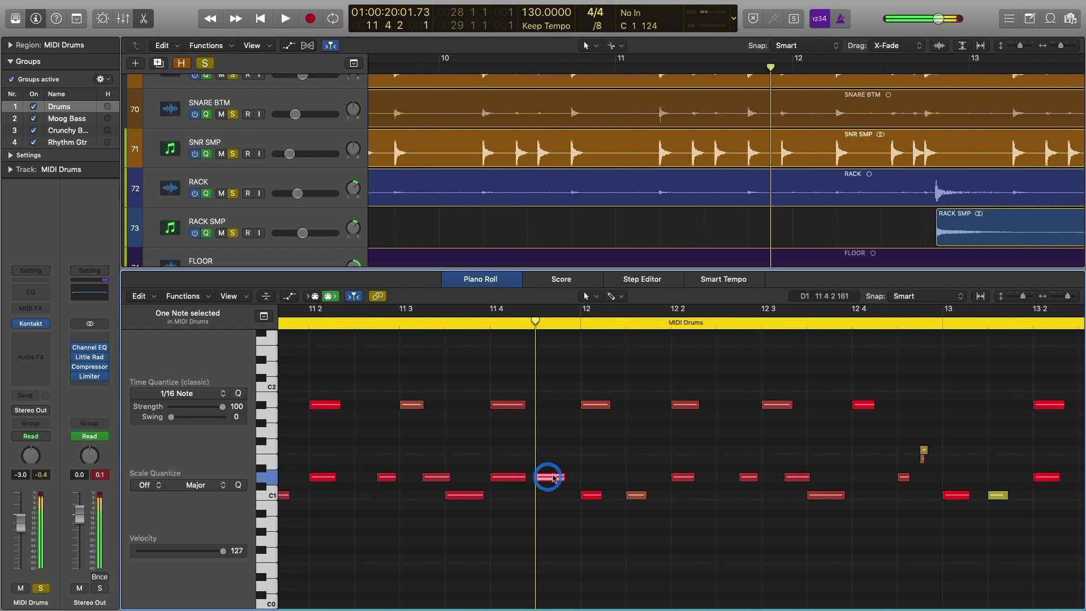
key(space)
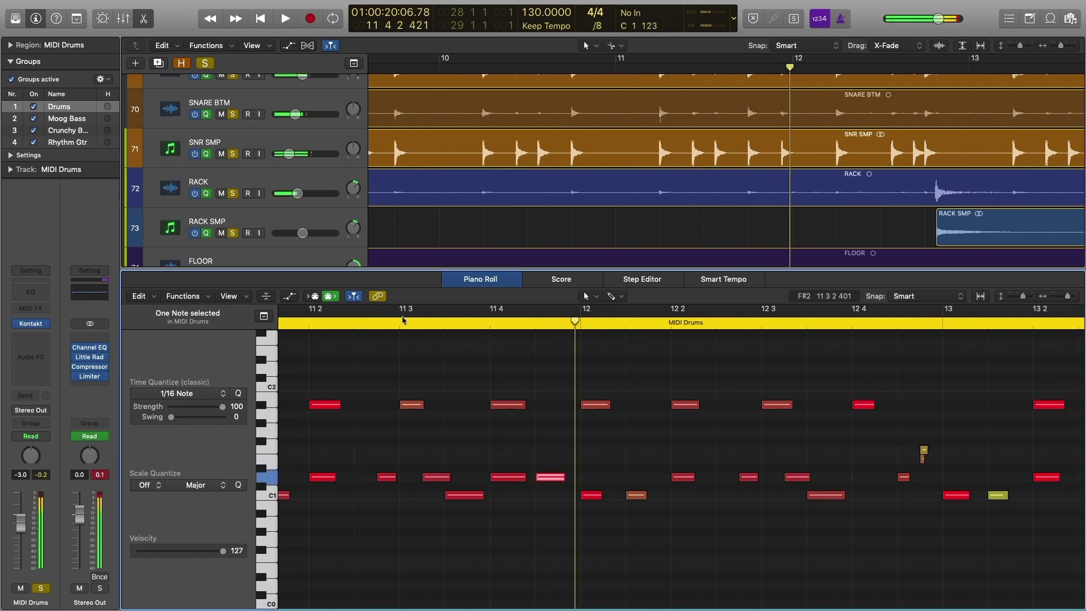
click(402, 322)
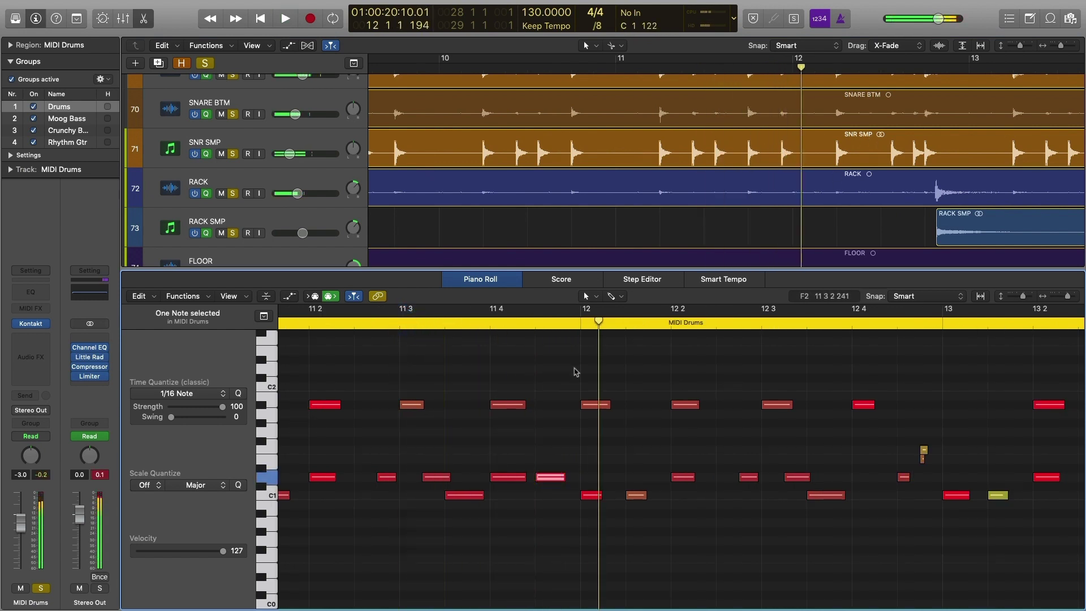
click(750, 68)
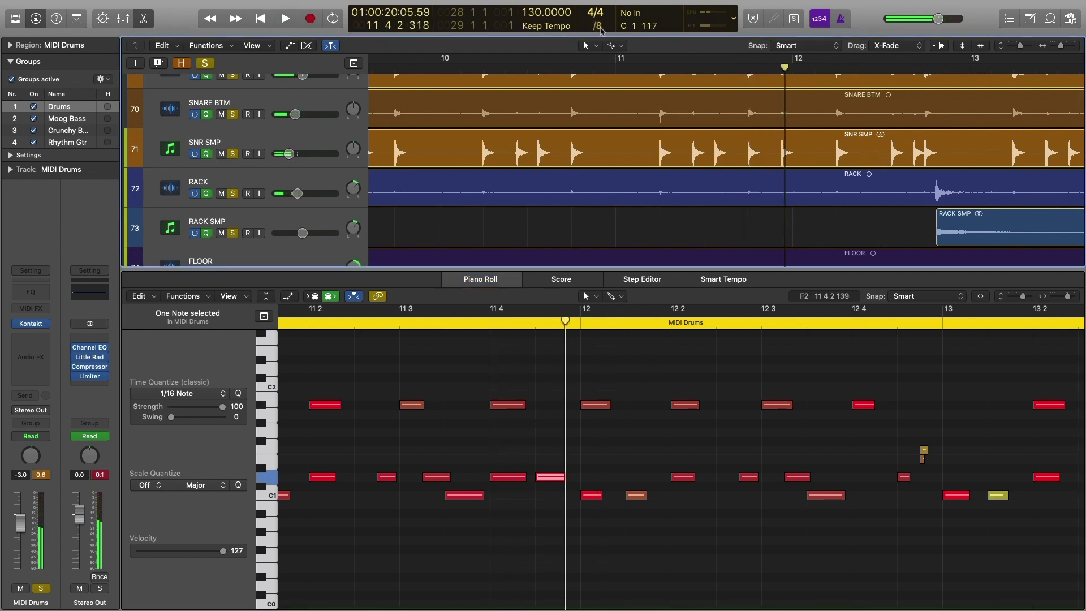
Set the display division to /16 and add descending tom notes before bar 13
click(597, 26)
click(601, 39)
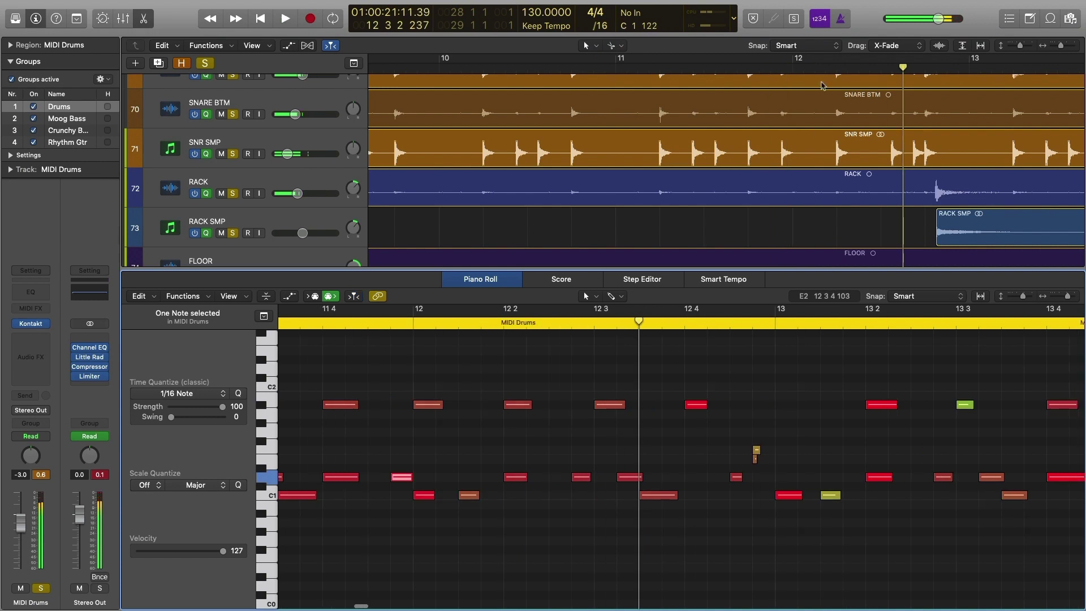
scroll(823, 85, up, 2)
click(792, 66)
drag(424, 495, 561, 495)
click(468, 496)
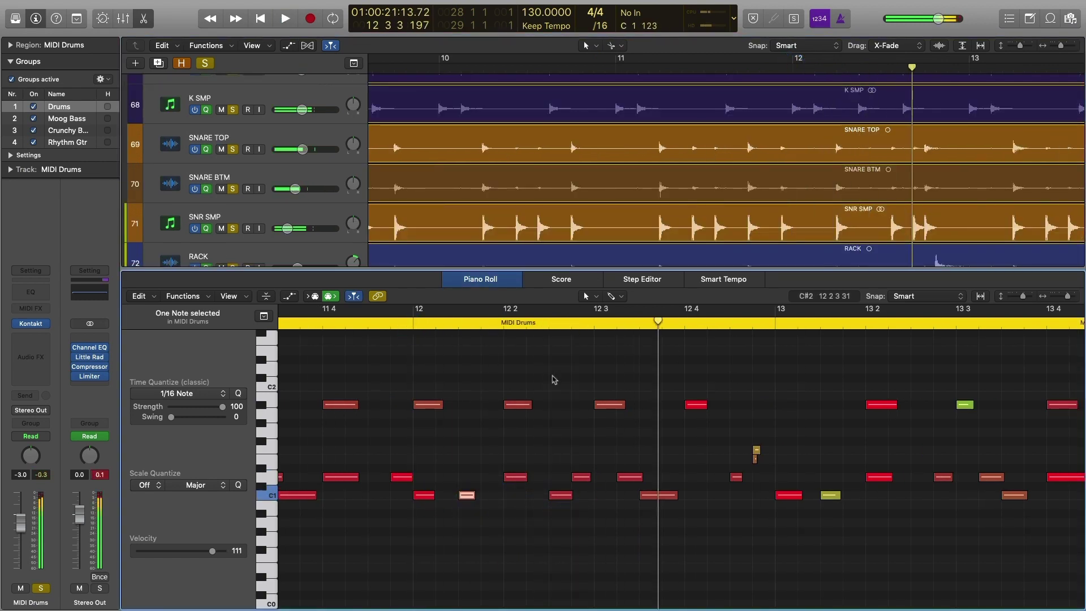
click(661, 450)
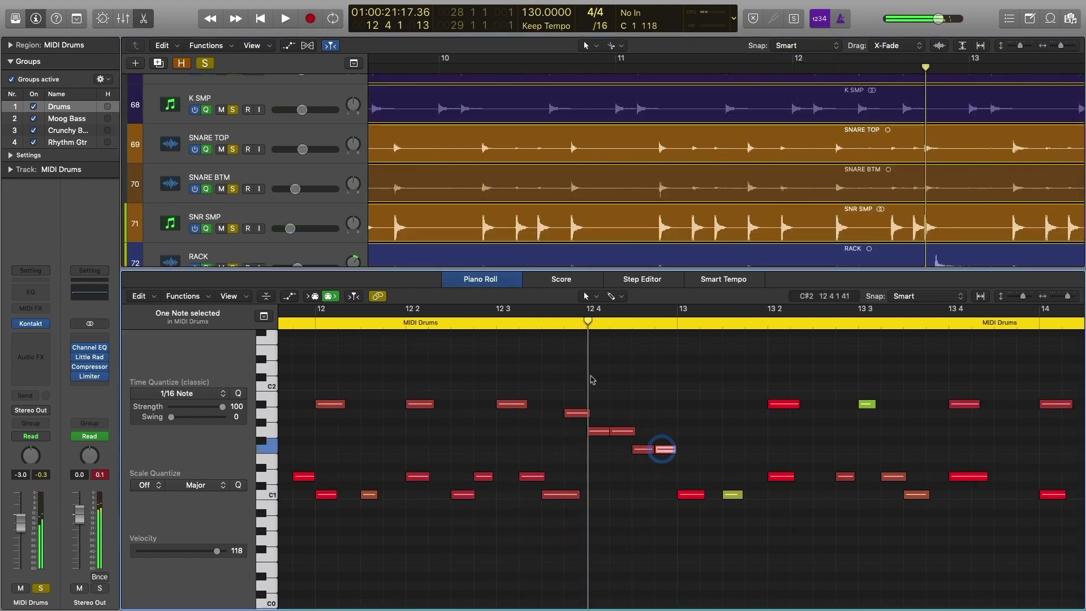
Play the new fill from bar 12 and park the playhead at 12 3 4
click(314, 331)
key(space)
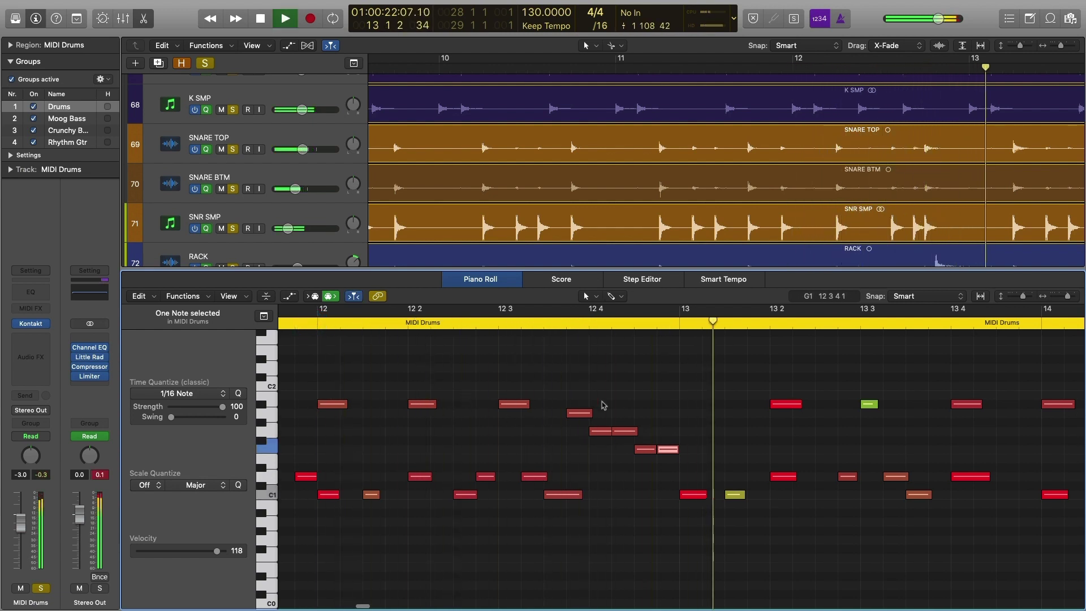
key(space)
click(566, 324)
click(267, 217)
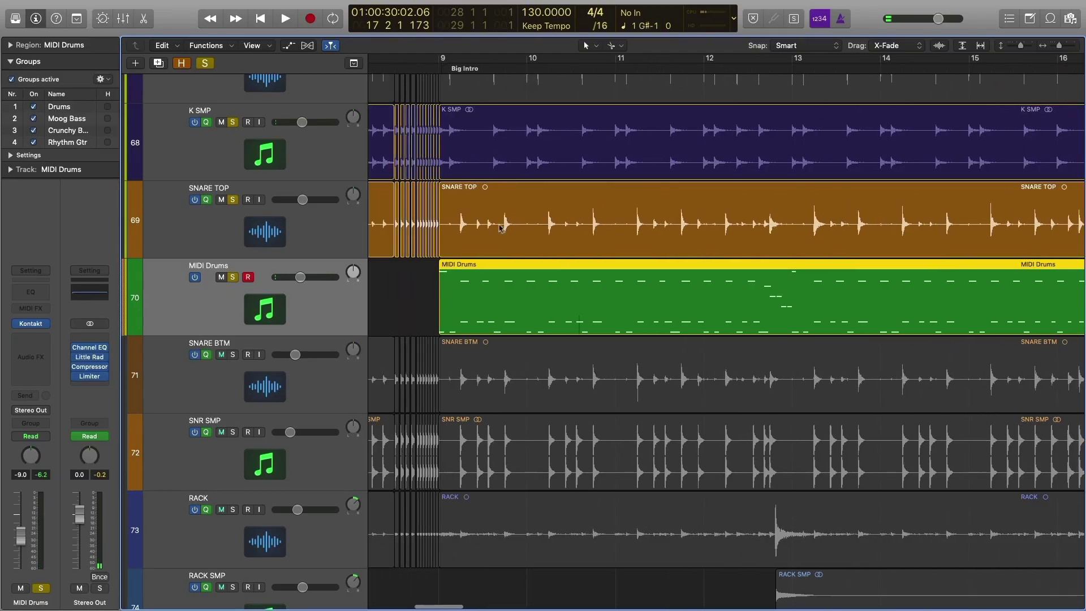
During playback, raise the MIDI Drums volume fader from -9.0 dB to -5.0 dB
scroll(454, 206, up, 3)
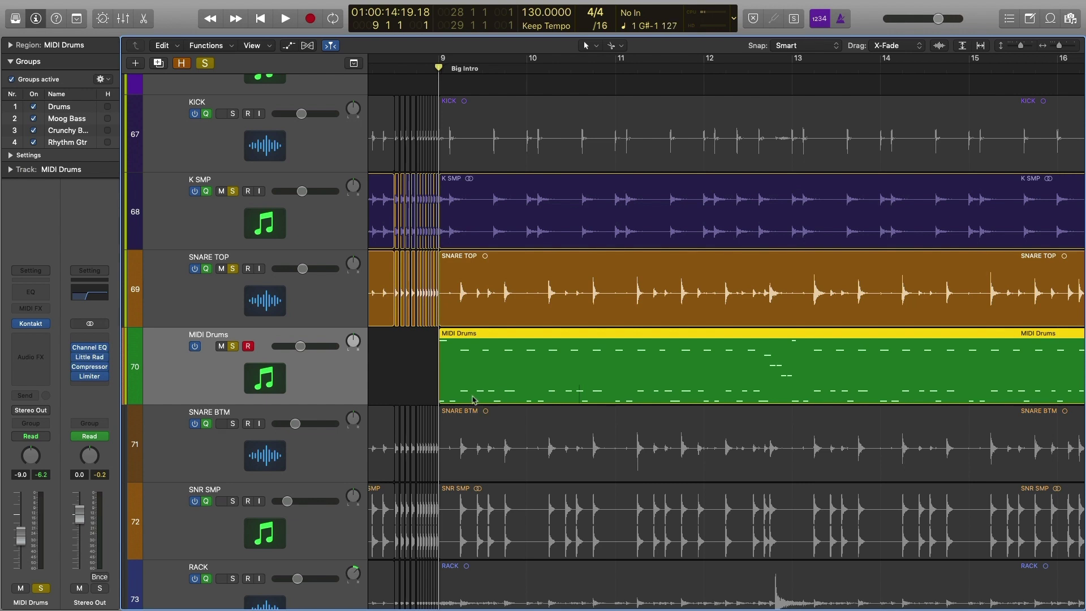
key(space)
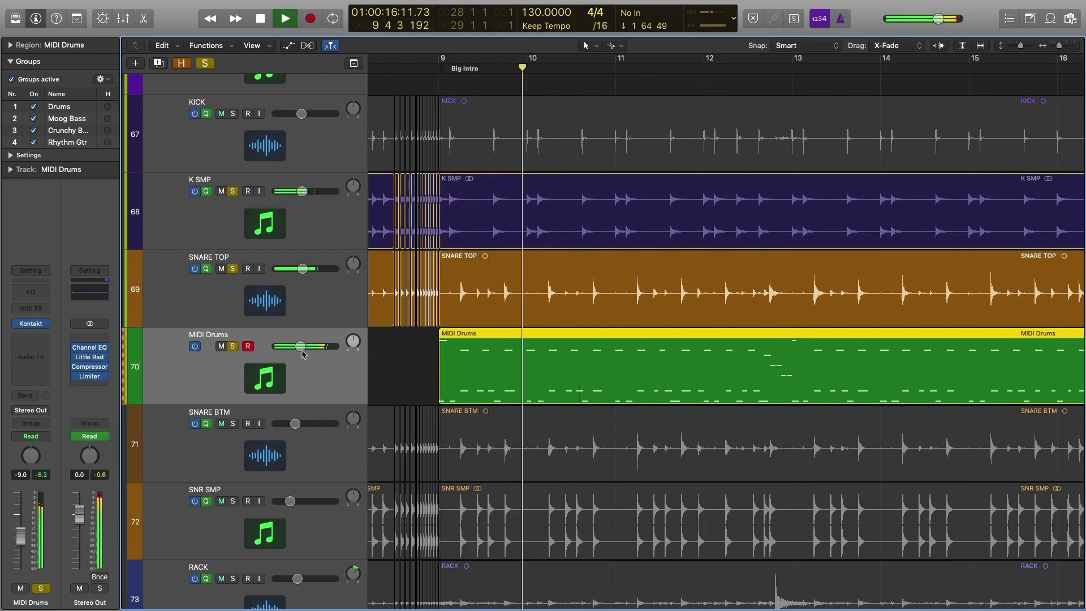
drag(304, 355, 311, 354)
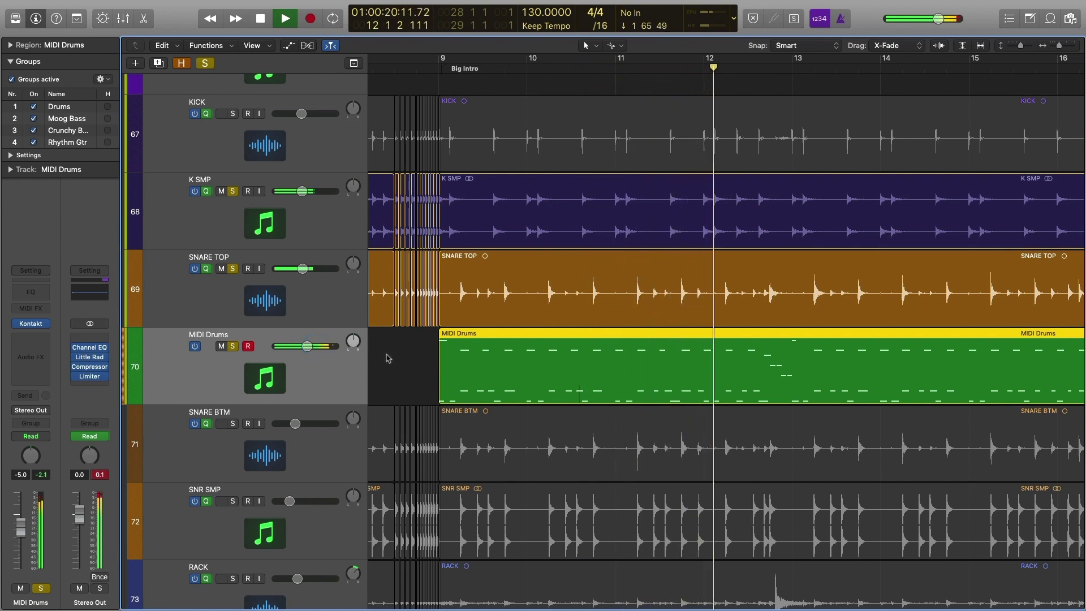
click(494, 370)
Open the MIDI Drums region in the Piano Roll, stop playback, and unsolo K SMP and SNARE TOP
double_click(494, 371)
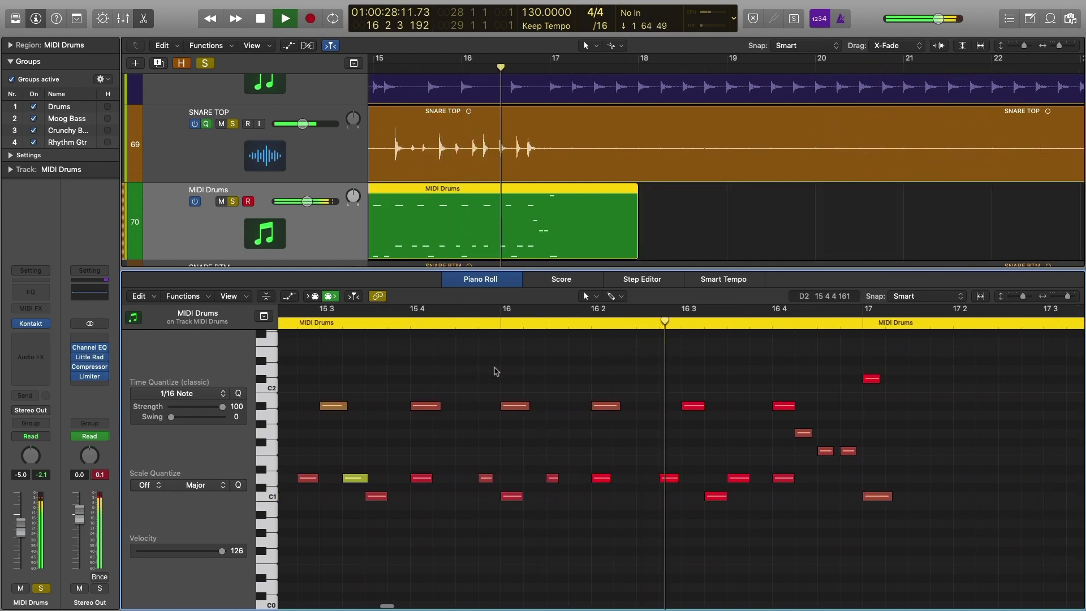
key(space)
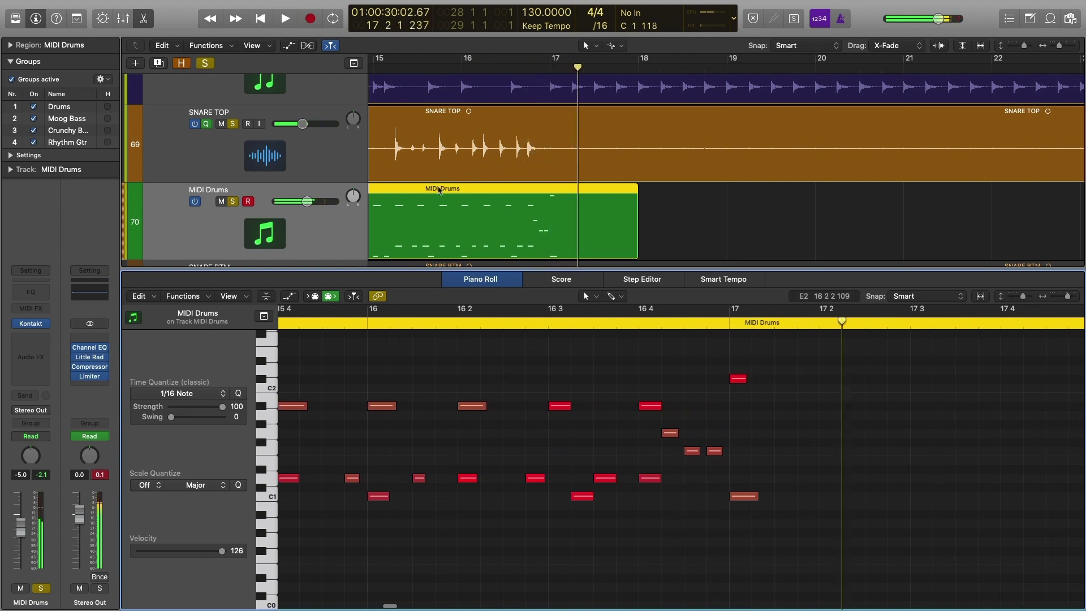
scroll(309, 193, up, 2)
click(233, 173)
click(232, 96)
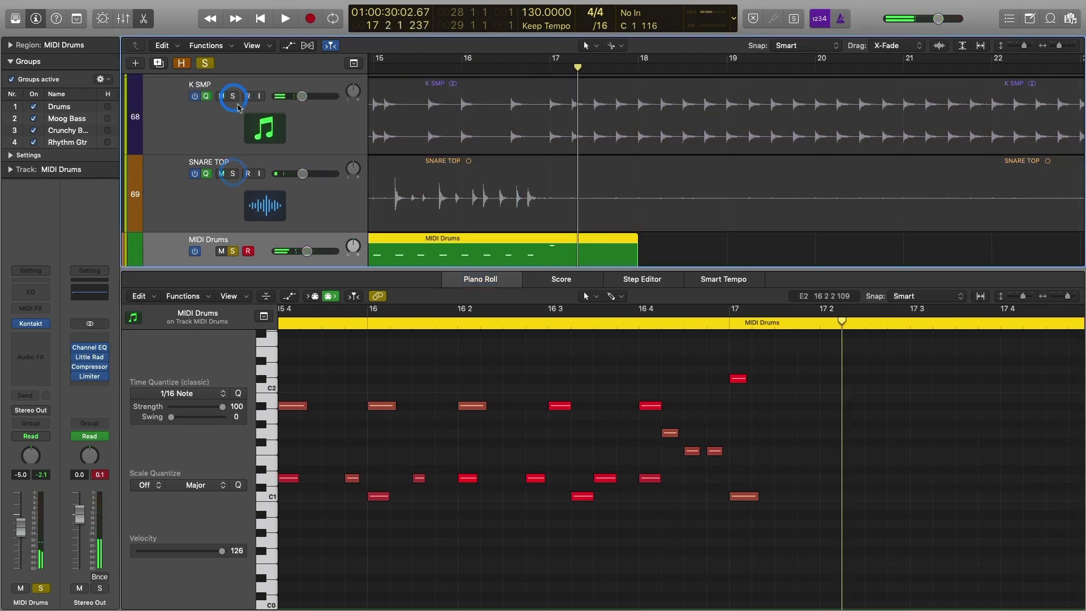
scroll(396, 113, up, 2)
scroll(411, 99, left, 1)
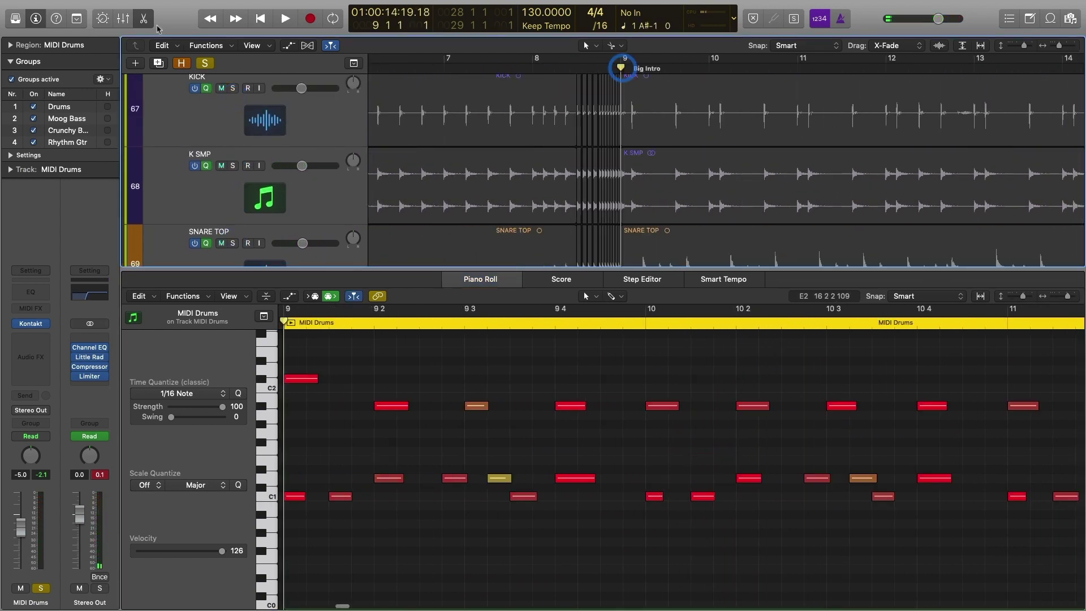
Move MIDI Drums above KICK, clear all solos, mute the Drums group and play
click(144, 18)
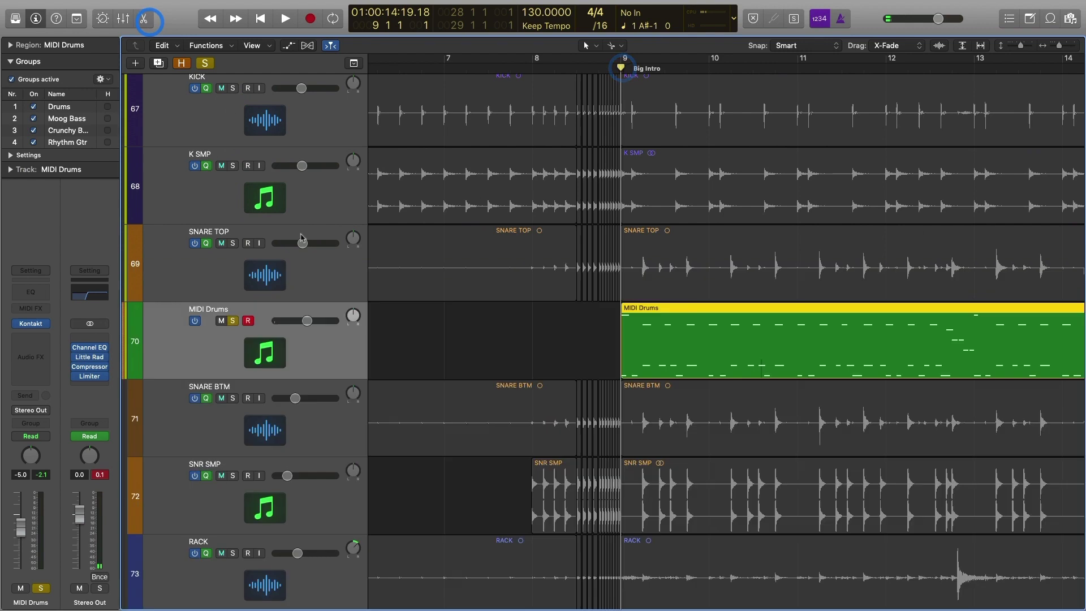
drag(255, 338, 222, 94)
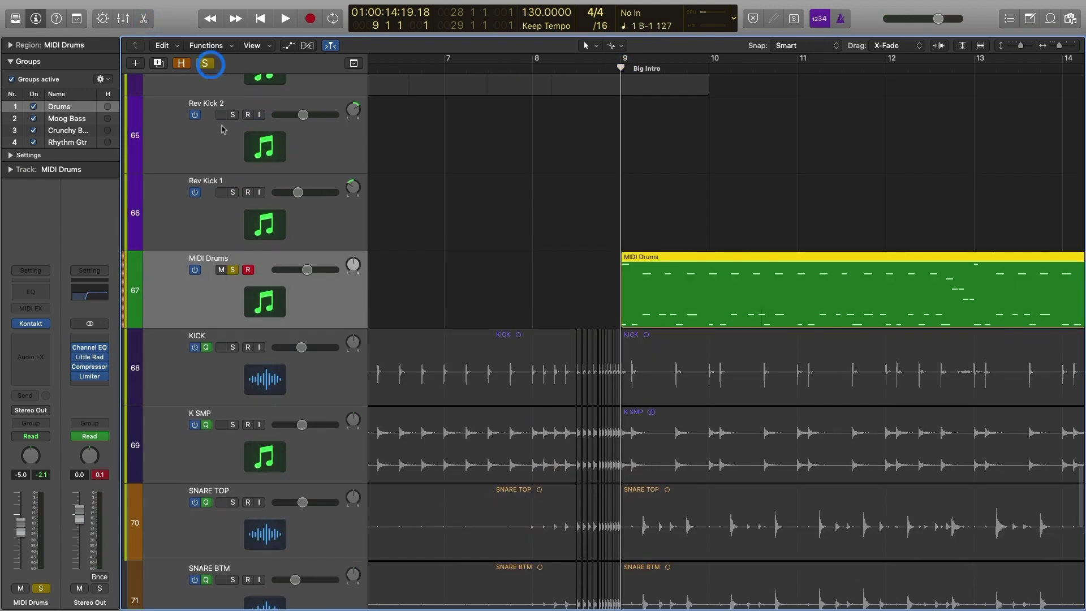
click(262, 391)
click(221, 347)
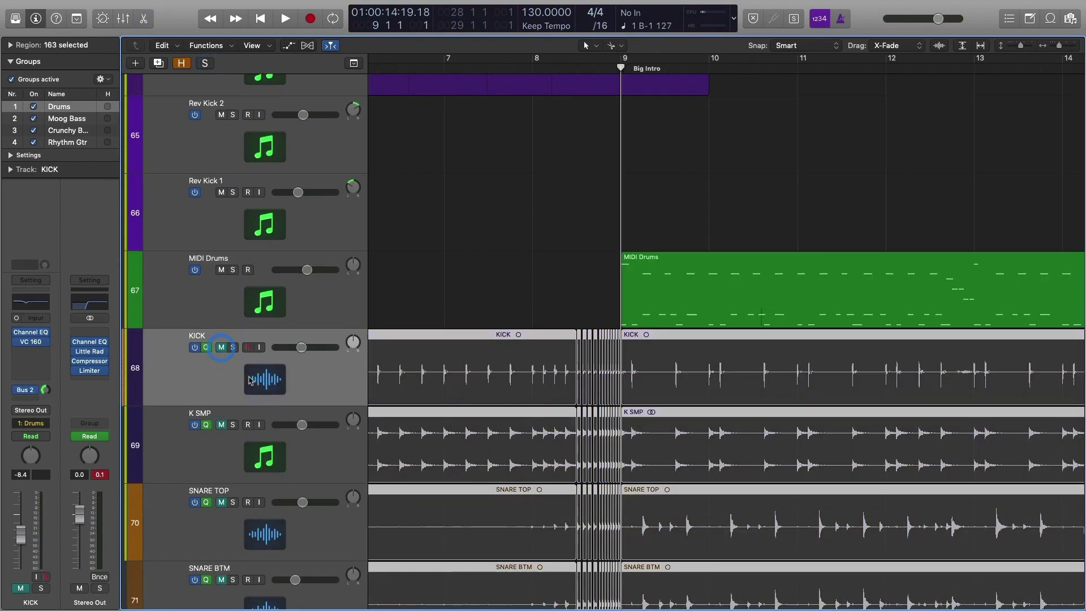
key(space)
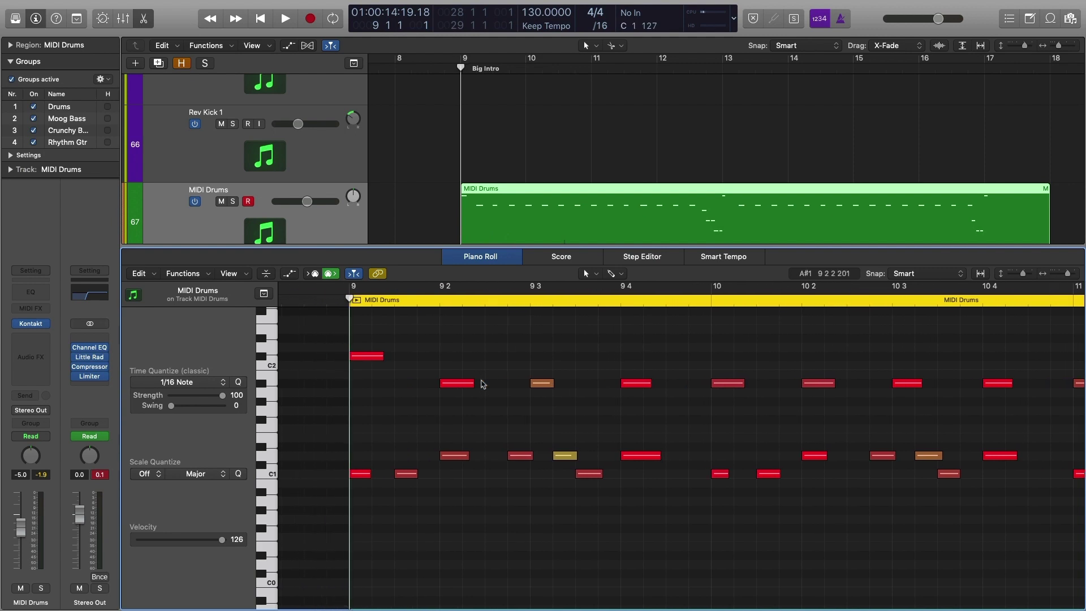
scroll(482, 384, left, 1)
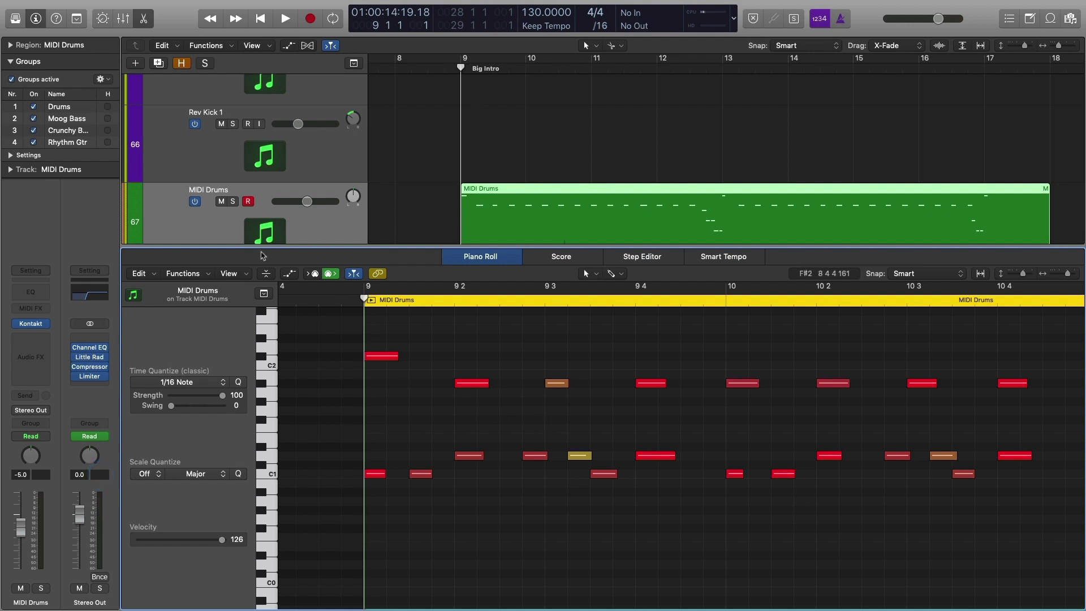
key(s)
key(space)
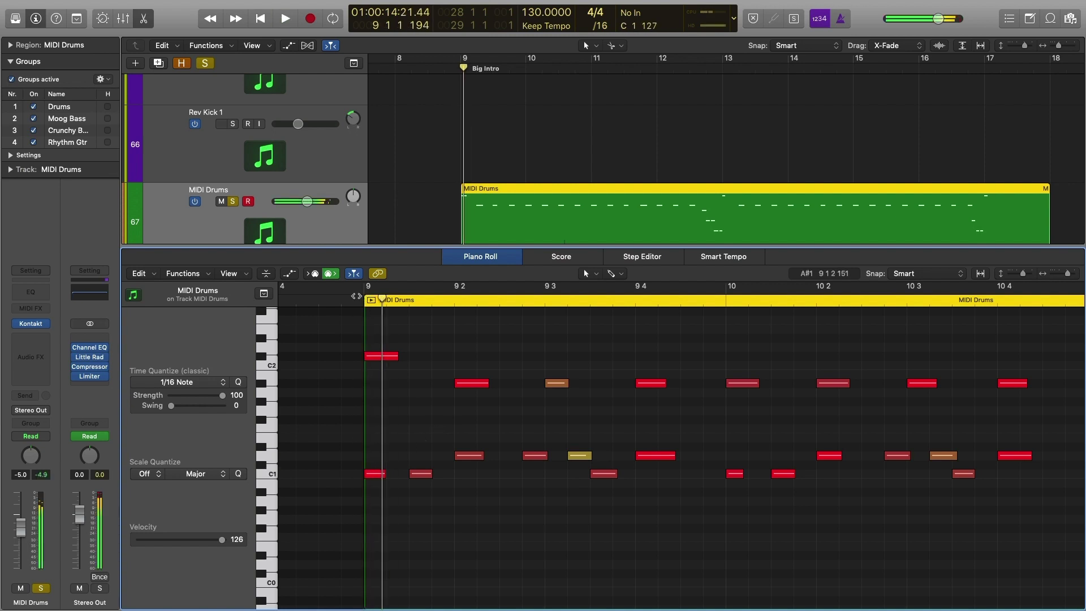
click(353, 300)
click(1016, 20)
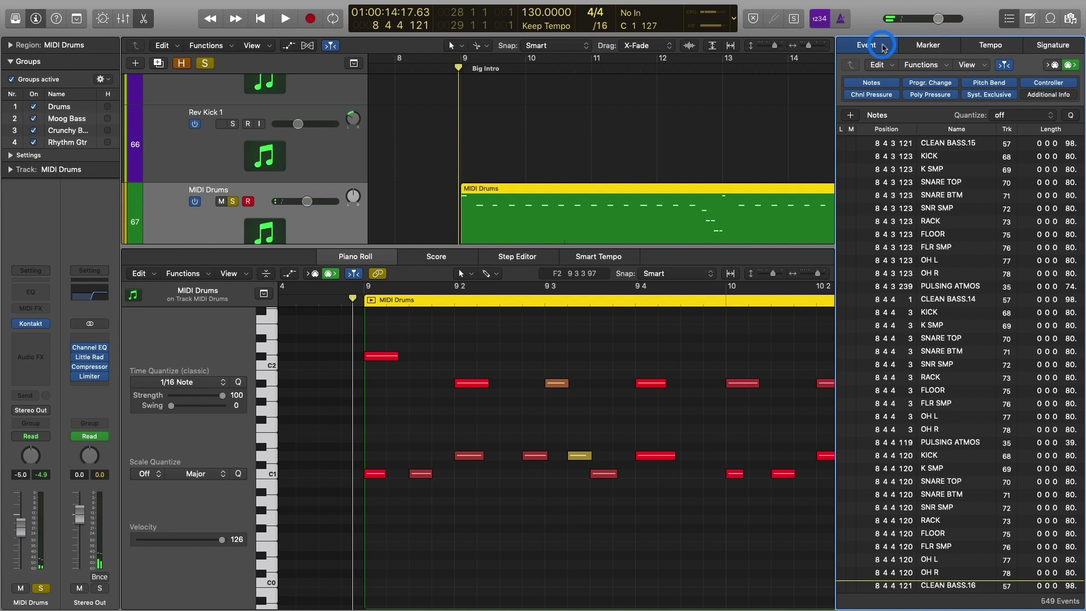
Lower the velocity of the D1 hit at 9 3 2 and audition it from bar 9
click(384, 357)
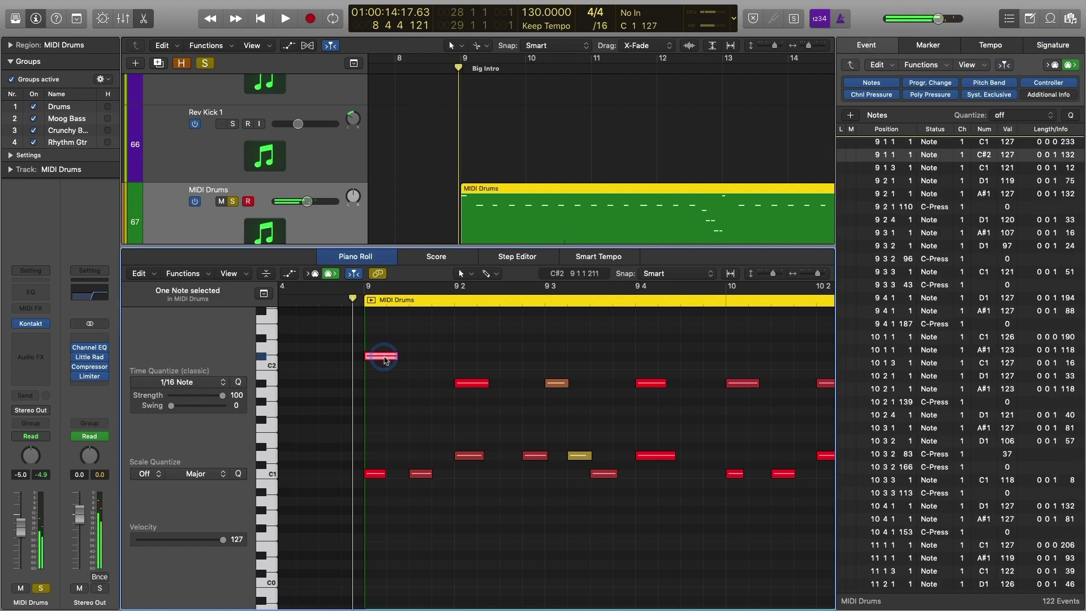
click(377, 474)
click(418, 473)
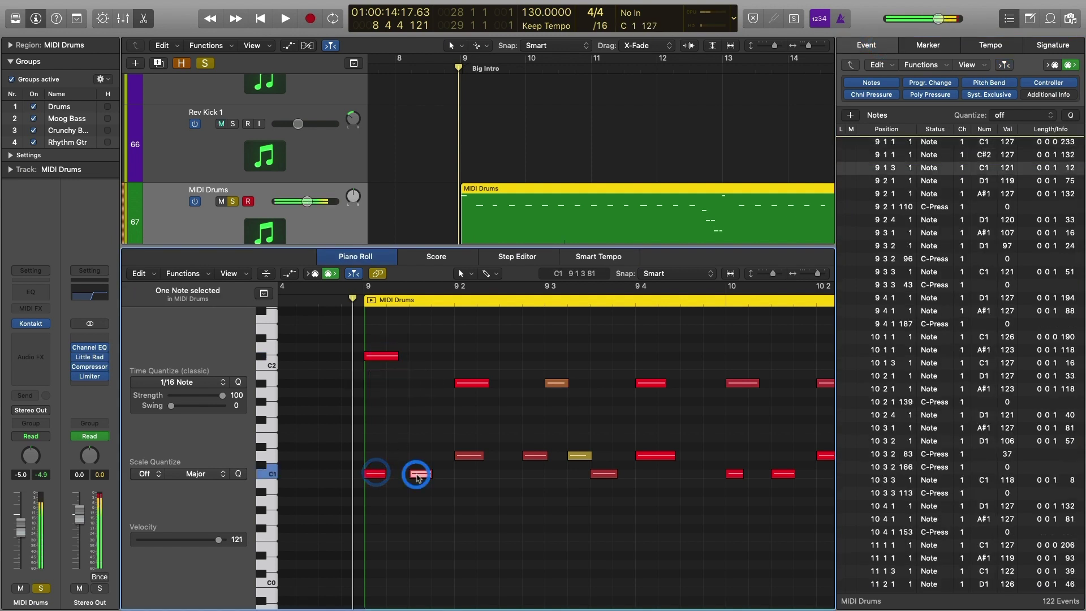
key(space)
click(485, 456)
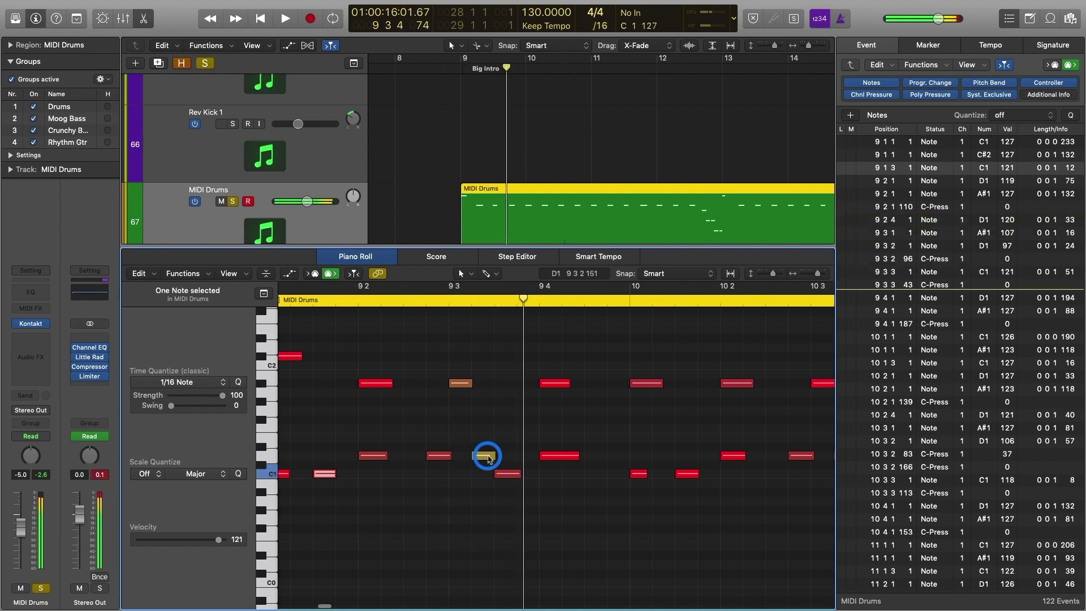
drag(1005, 250, 1009, 254)
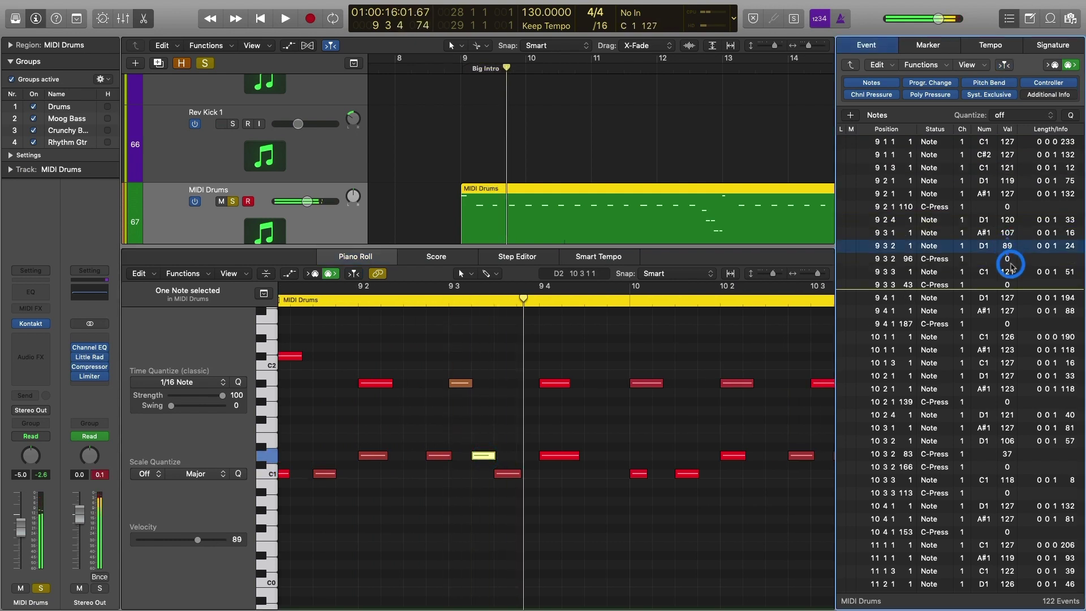
click(360, 305)
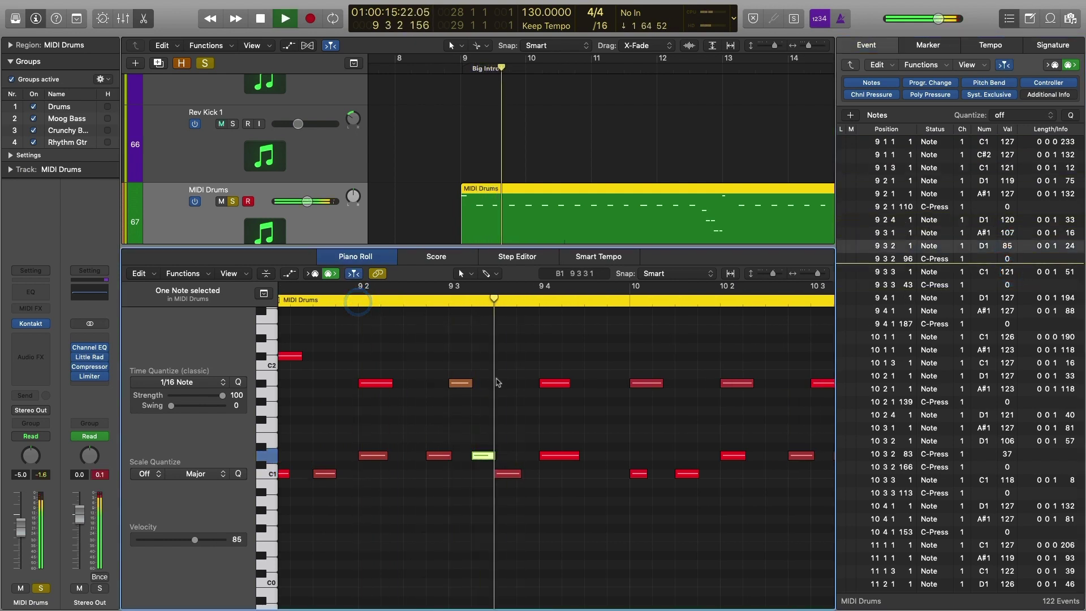
click(1009, 246)
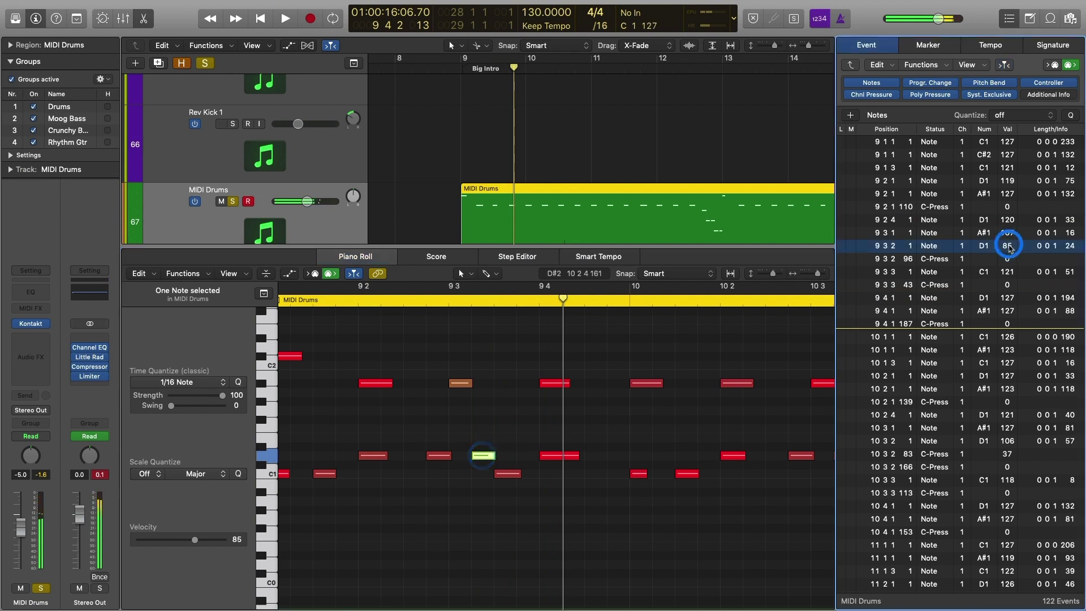
click(448, 302)
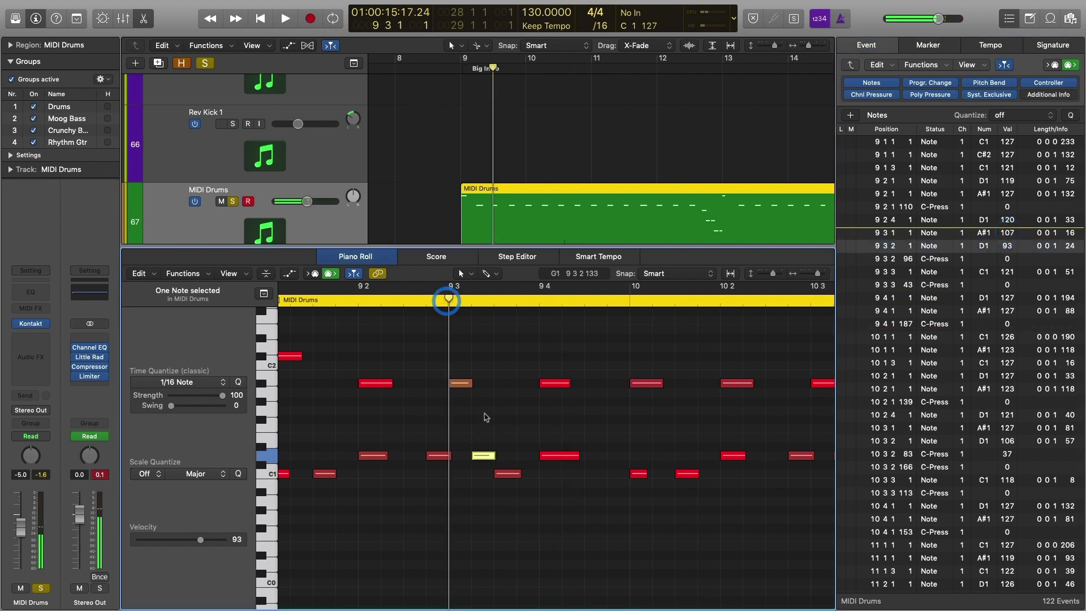
click(489, 435)
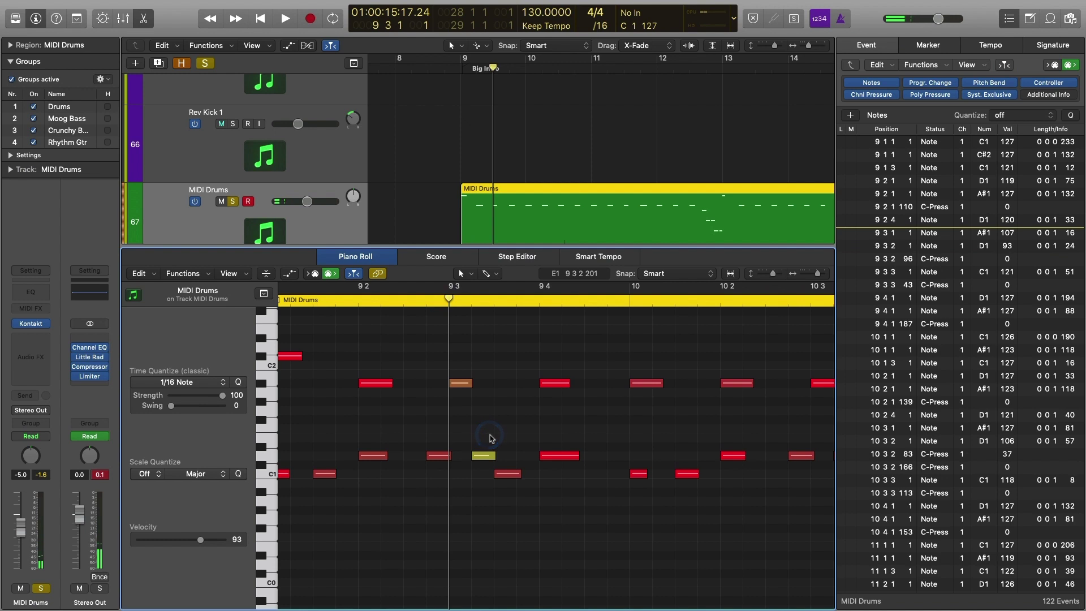
key(space)
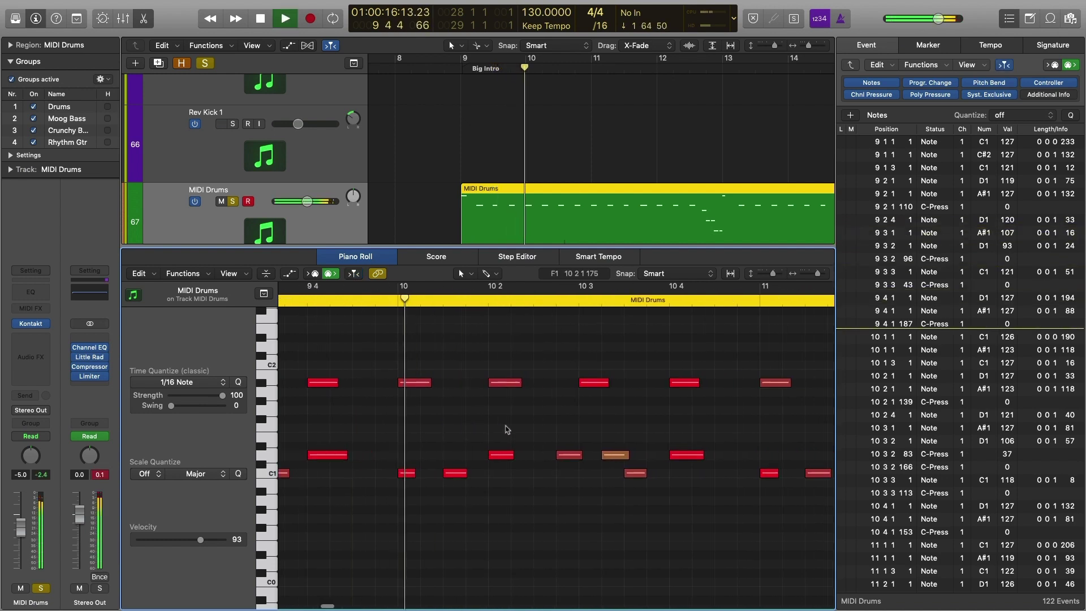
key(space)
Lower the D1 hit at 10 2 4 to velocity 90, auditioning from bar 10
click(447, 456)
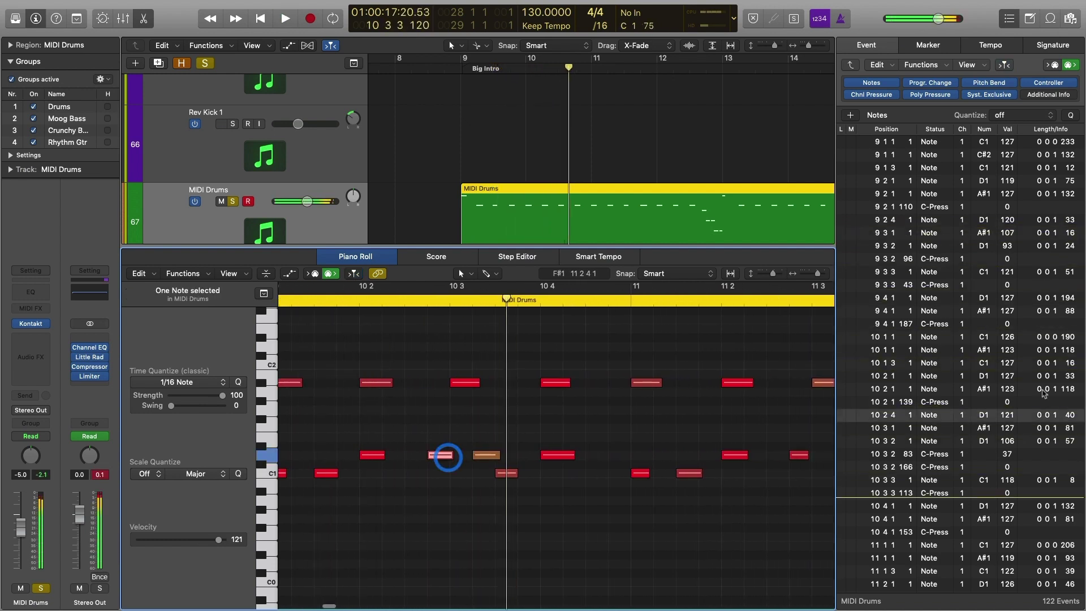
scroll(570, 301, left, 3)
click(439, 301)
key(space)
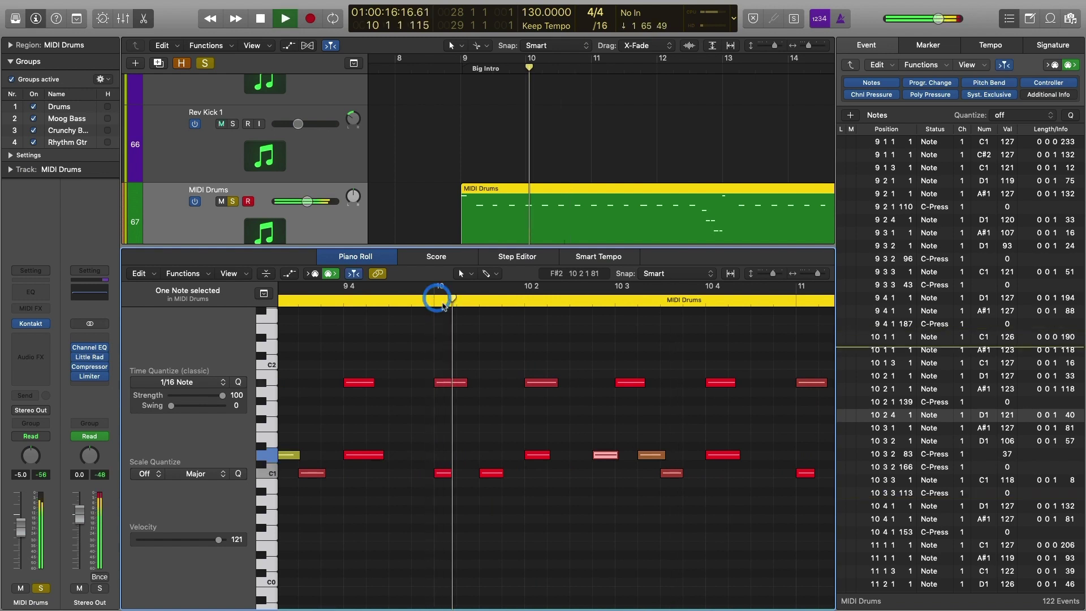
key(space)
drag(1003, 420, 1007, 432)
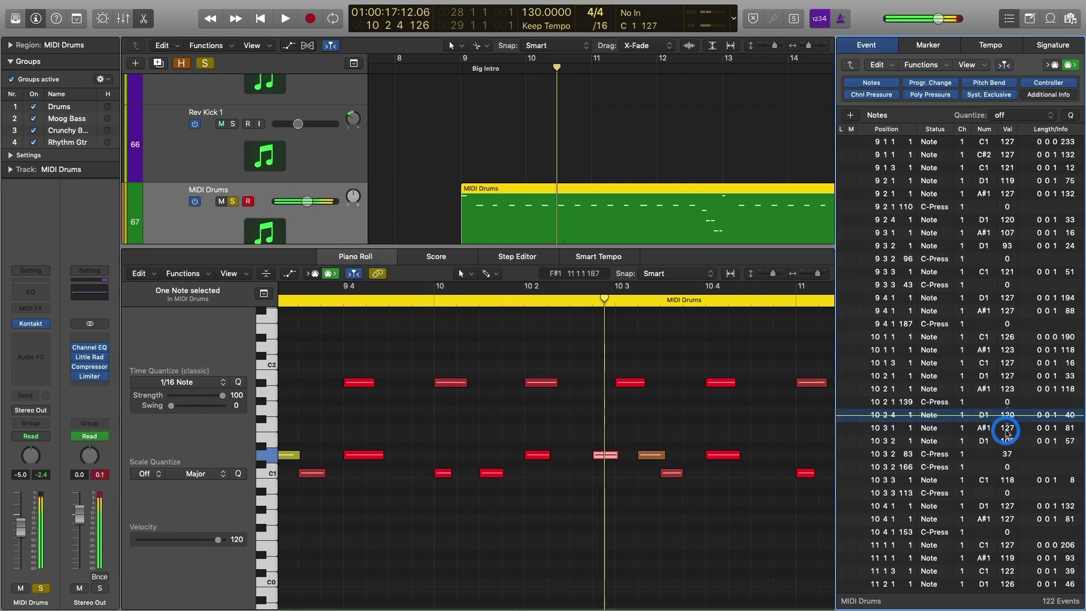
click(435, 307)
key(space)
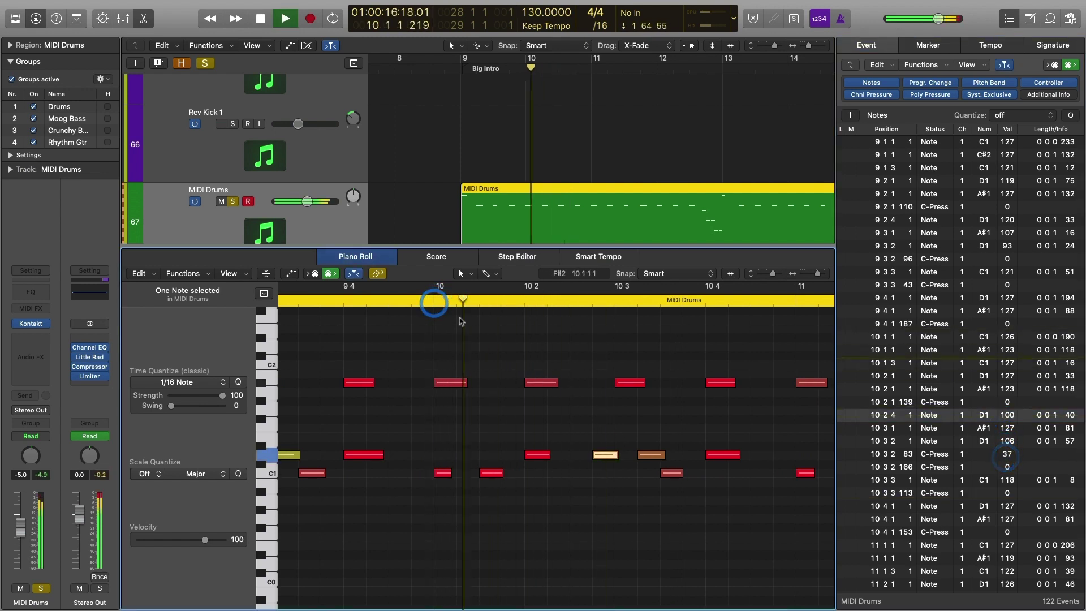
key(space)
Soften the D1 hit at 10 3 2 and move on to the D1 at 11 2 4
click(651, 455)
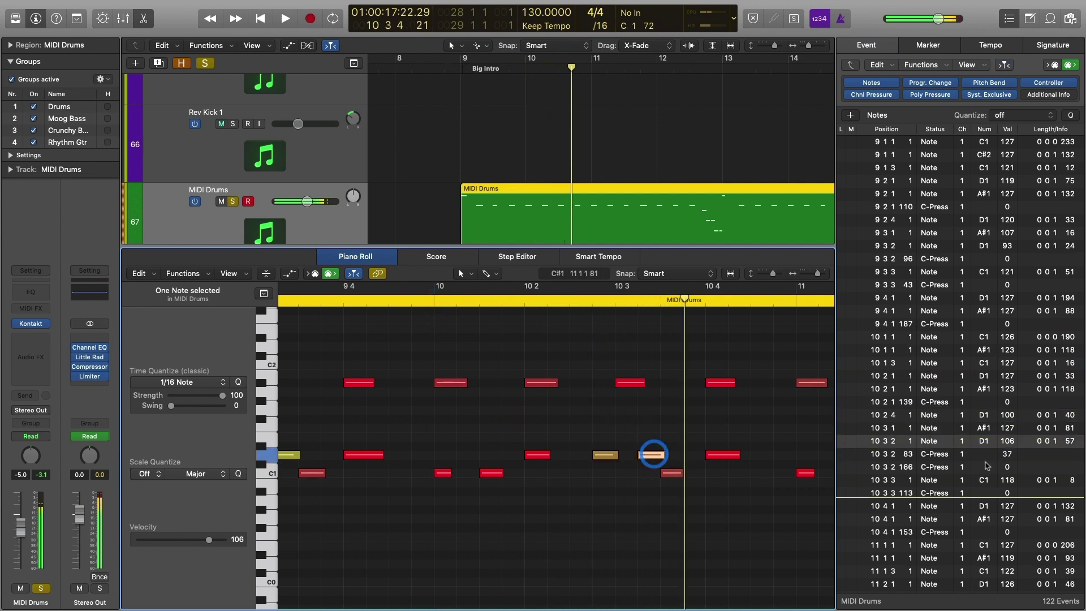
click(1012, 441)
drag(1007, 415, 1007, 425)
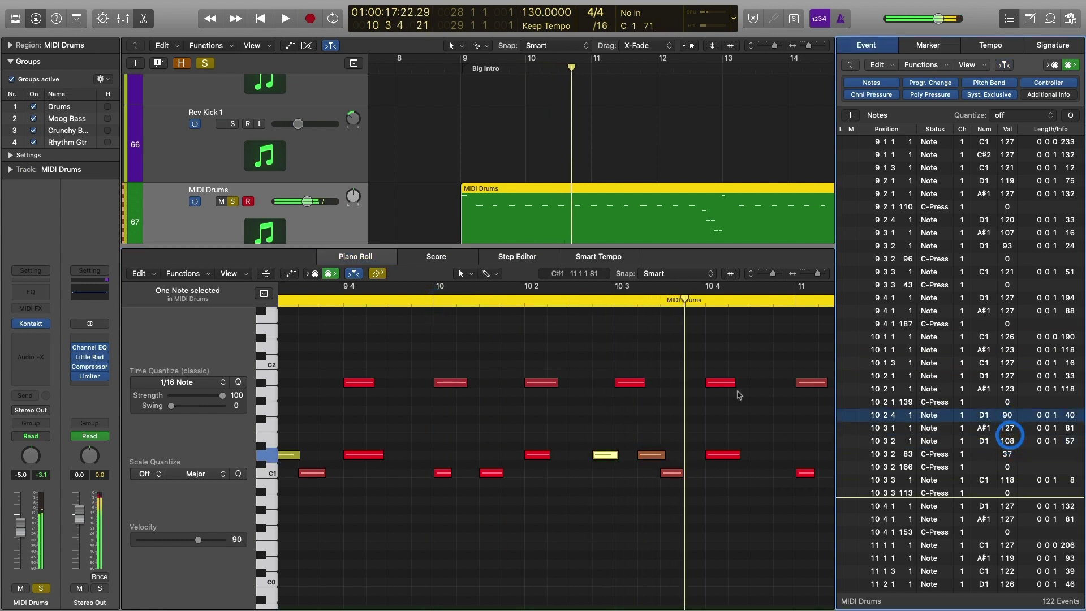
click(426, 300)
key(space)
click(516, 348)
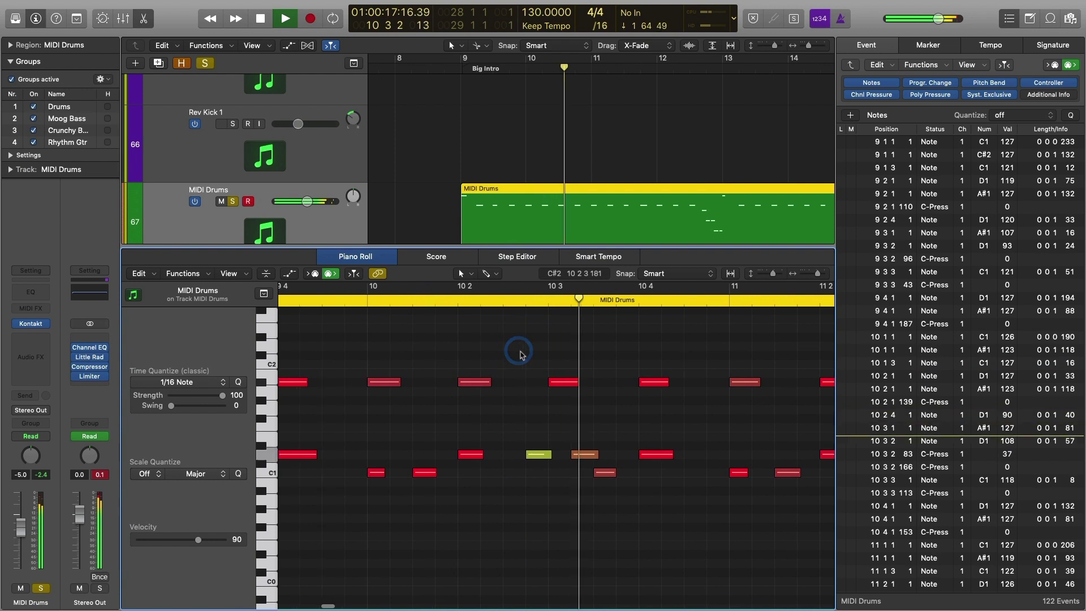
click(1012, 533)
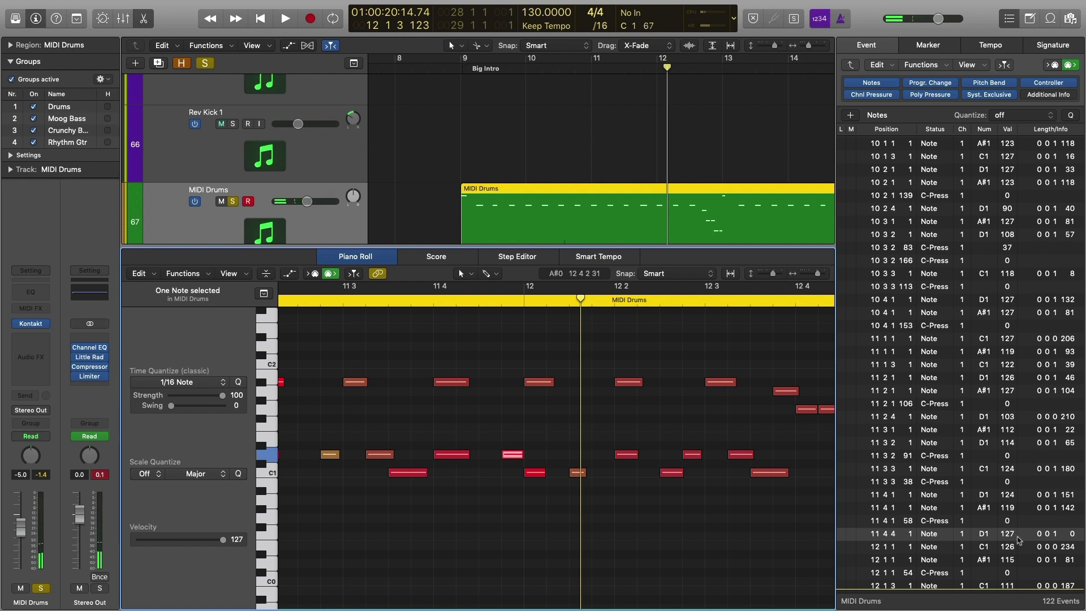
scroll(1010, 540, down, 2)
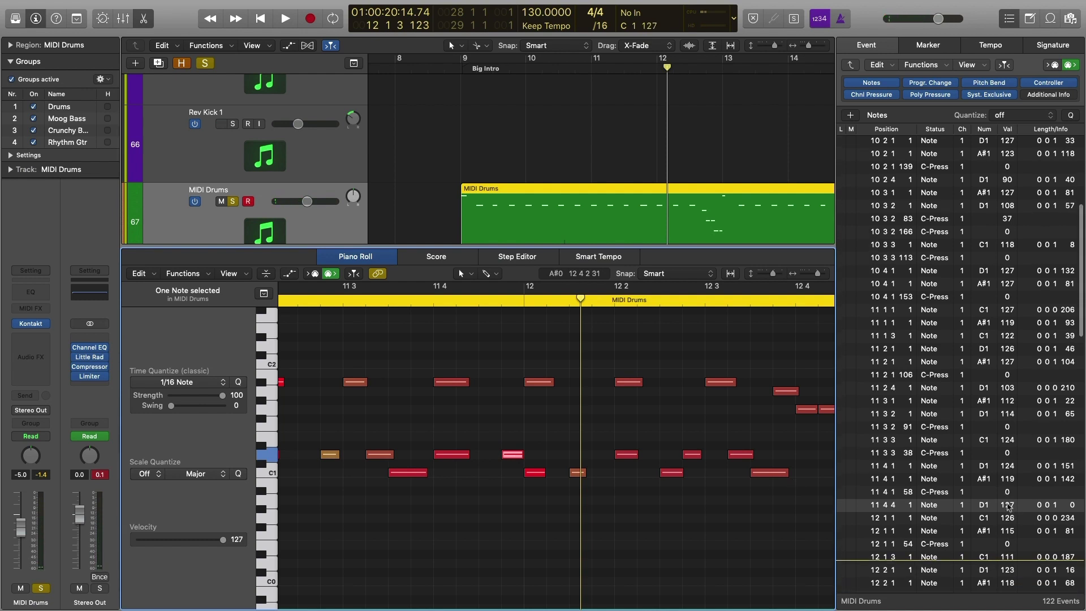
Adjust the selected D1 velocity and audition the groove from bar 11 and 11 4
drag(1009, 506, 1011, 558)
scroll(425, 326, left, 5)
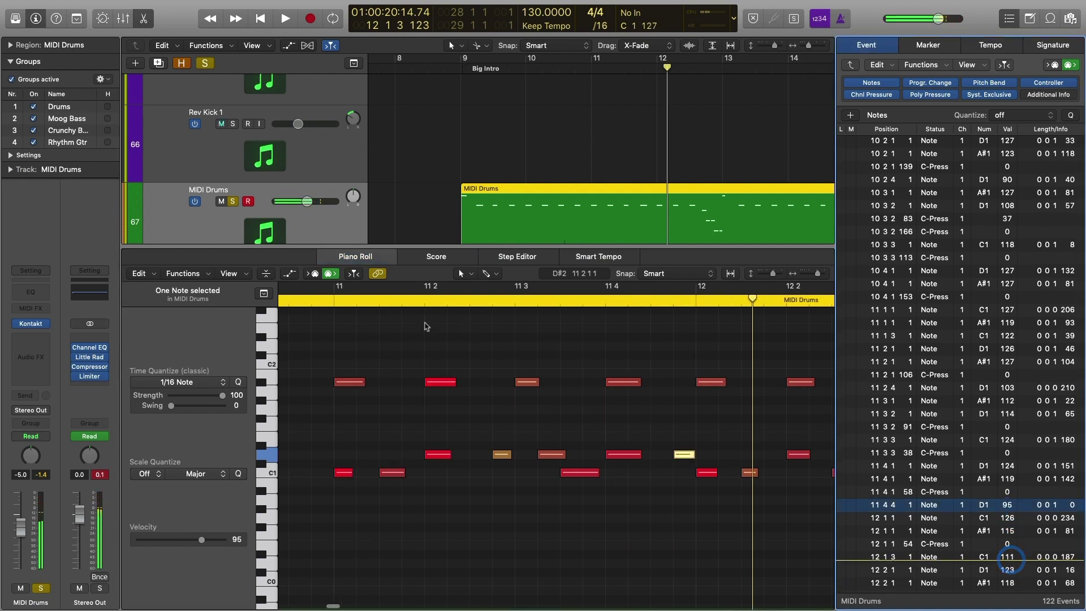
click(335, 308)
key(space)
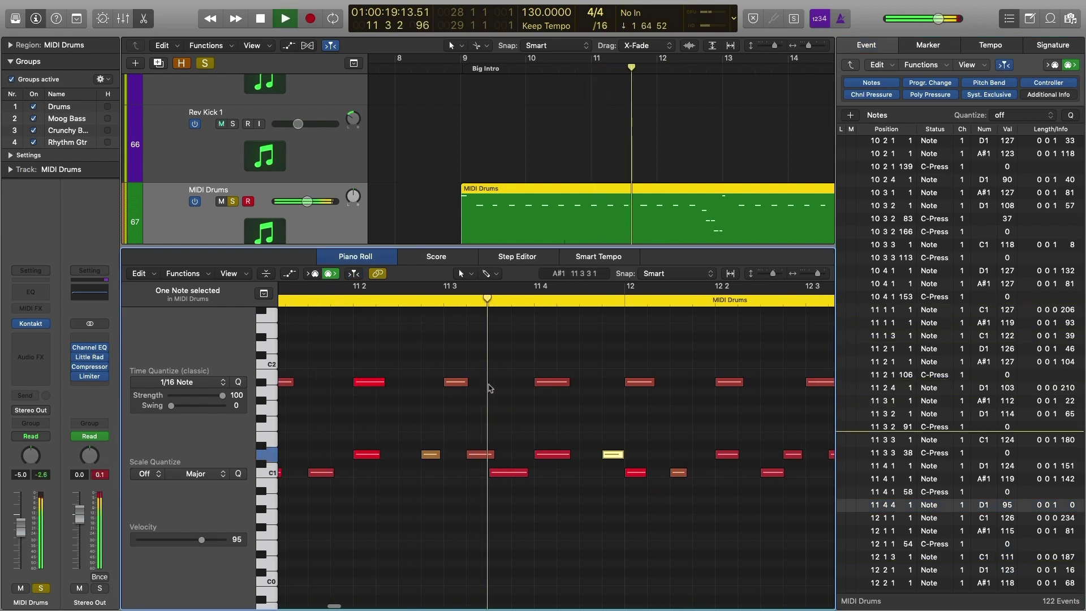
key(space)
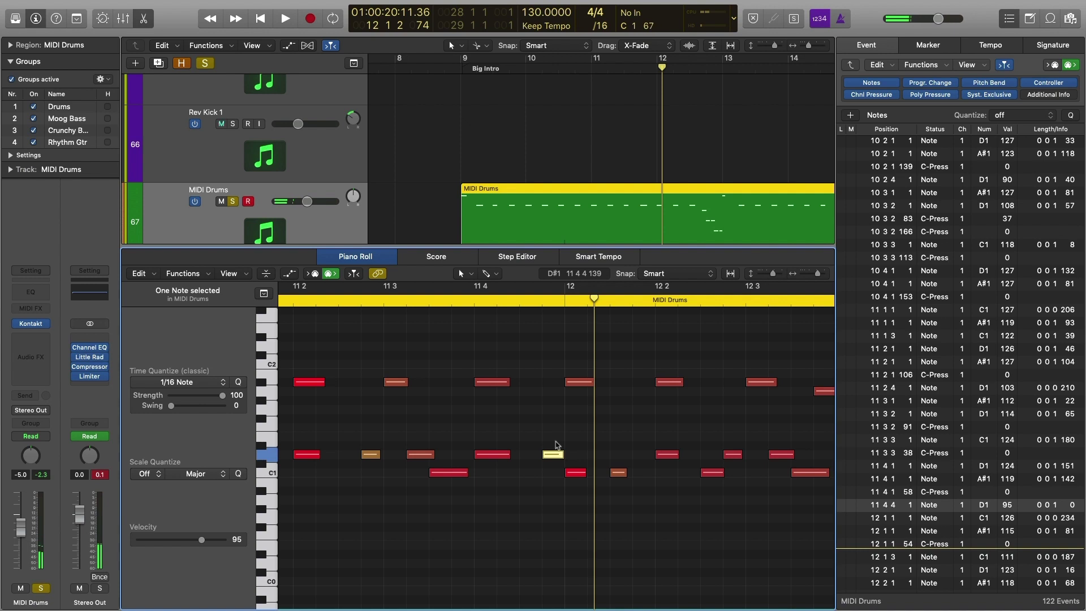
click(478, 303)
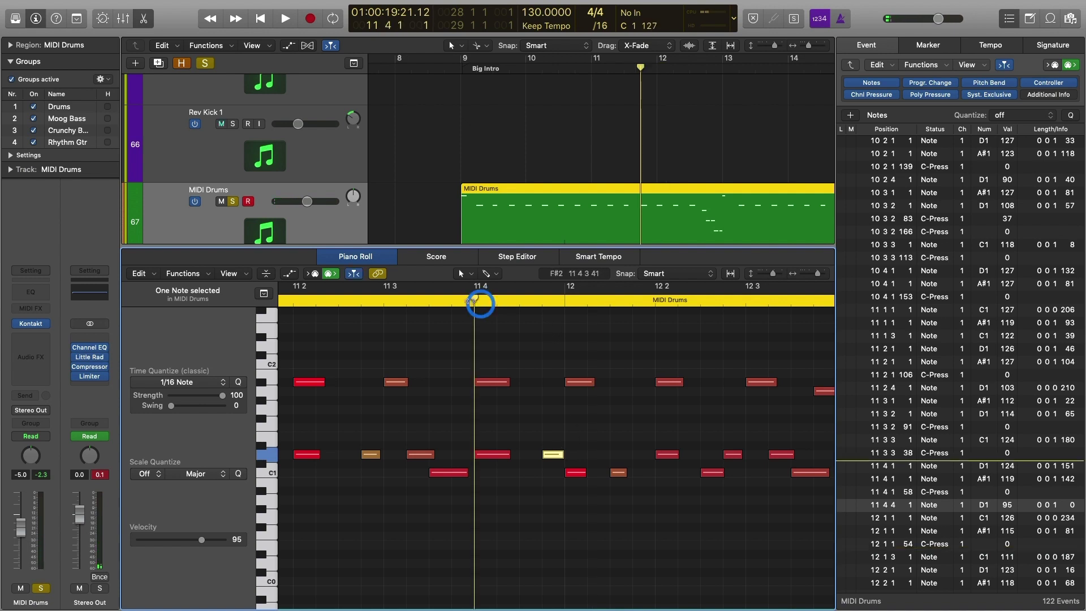
key(space)
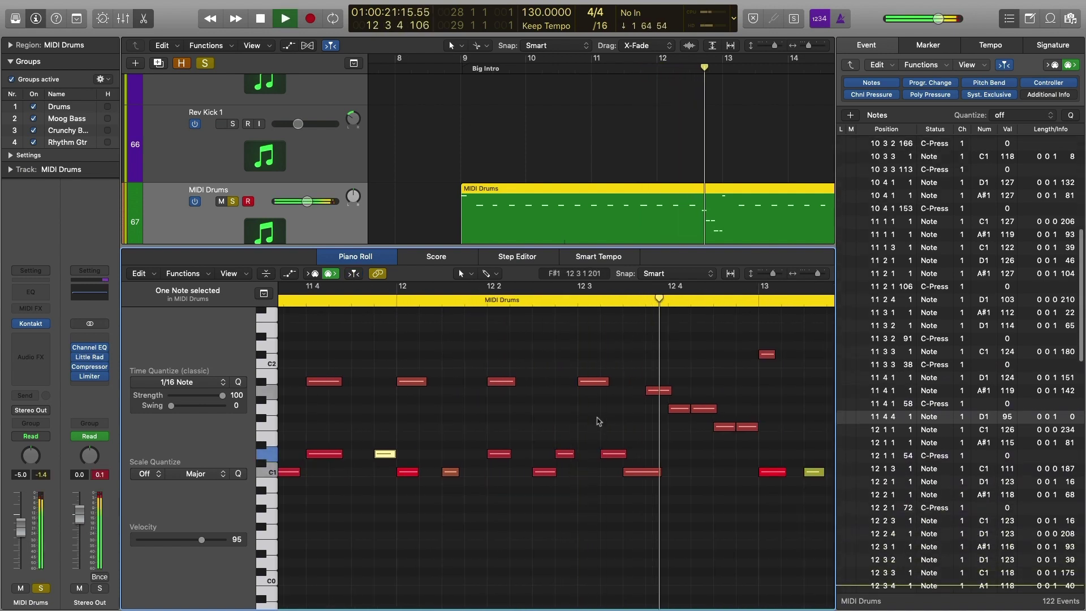
key(space)
Soften the G1 fill notes around 12 4 to velocity 101
click(653, 391)
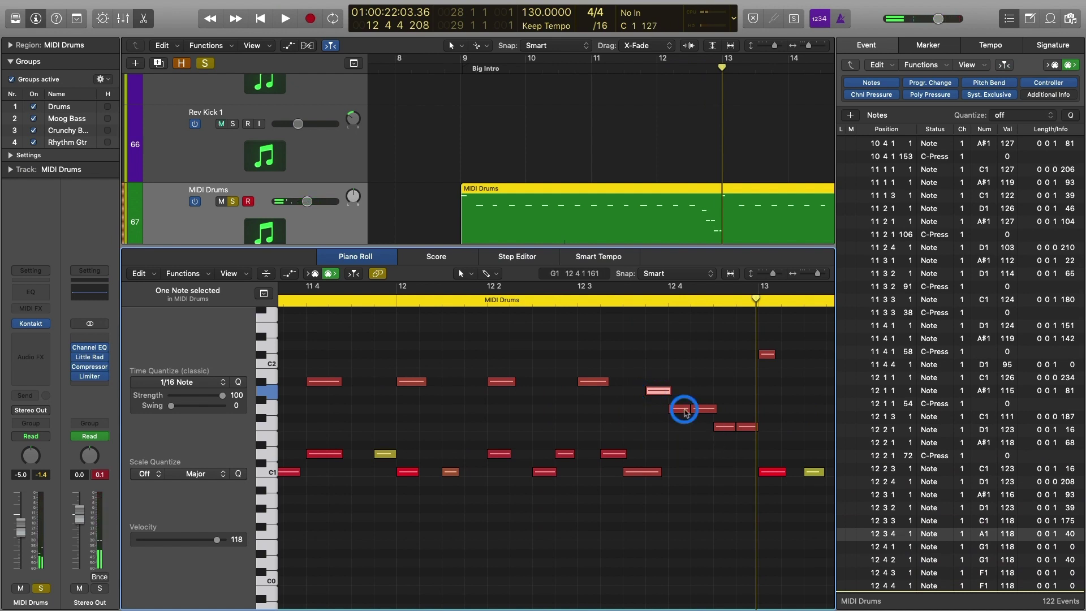
click(684, 409)
scroll(1001, 534, down, 3)
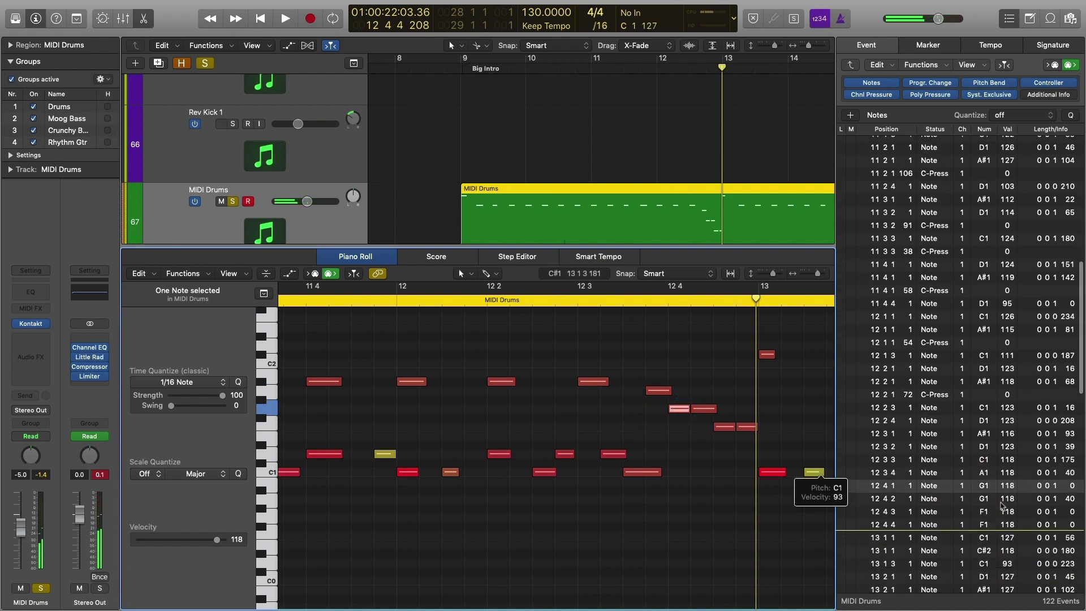
click(1008, 488)
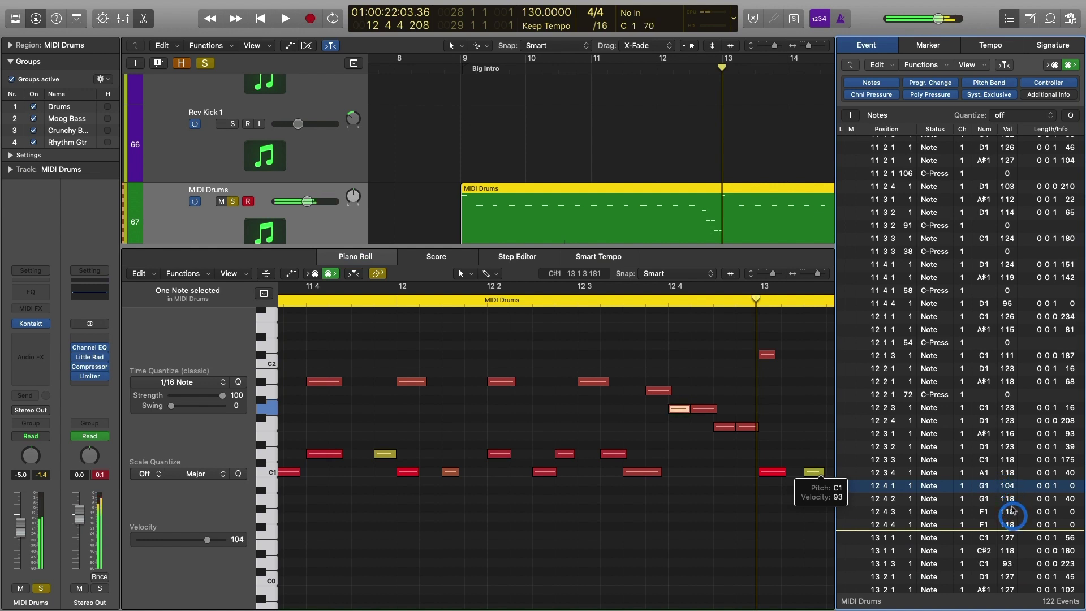
click(665, 391)
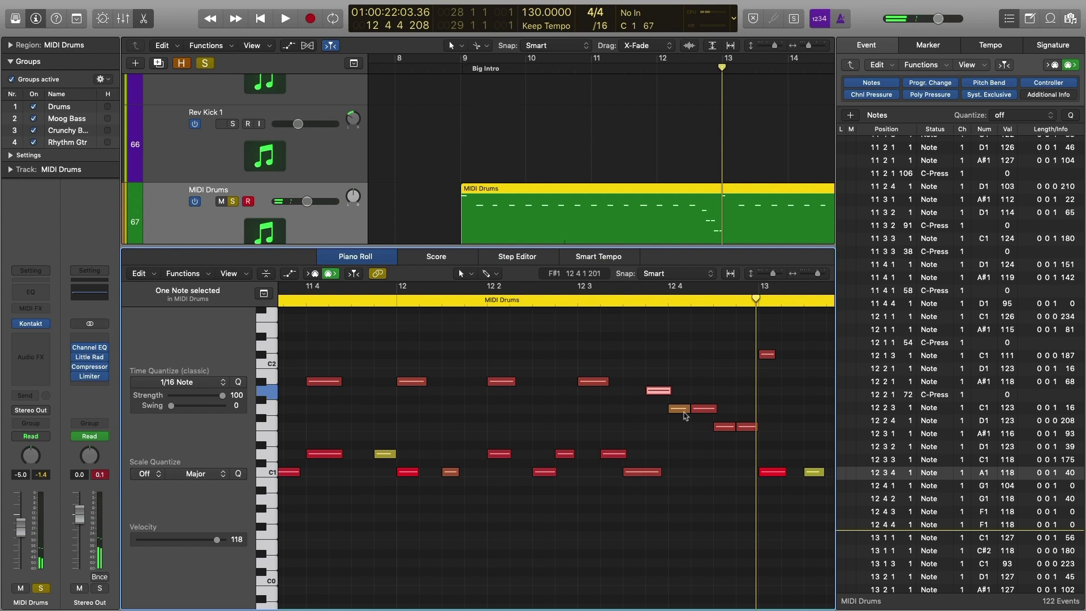
click(682, 410)
click(1011, 500)
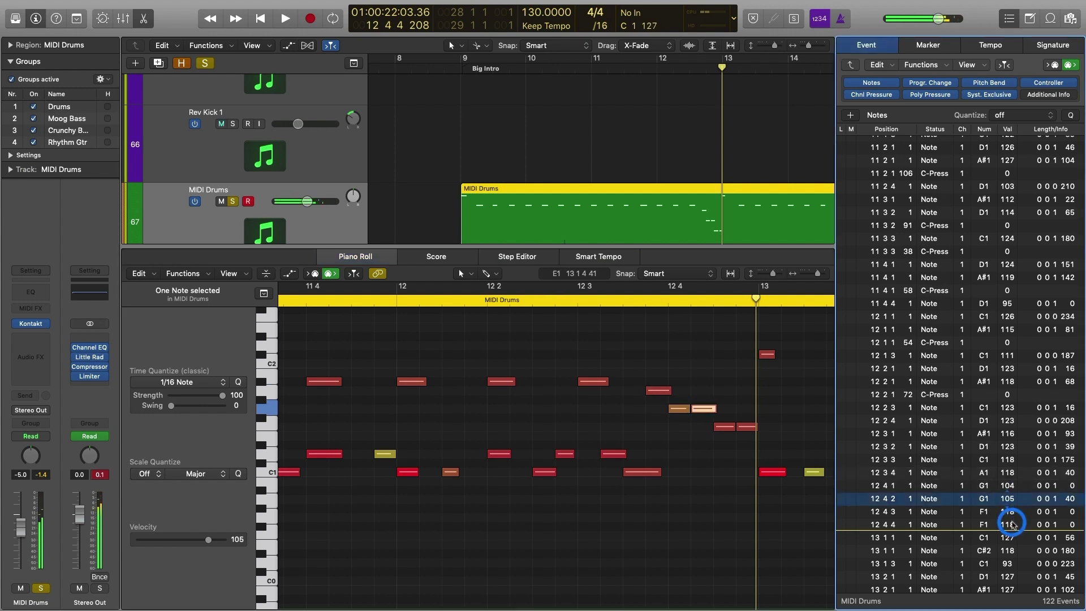
drag(1007, 485, 1007, 472)
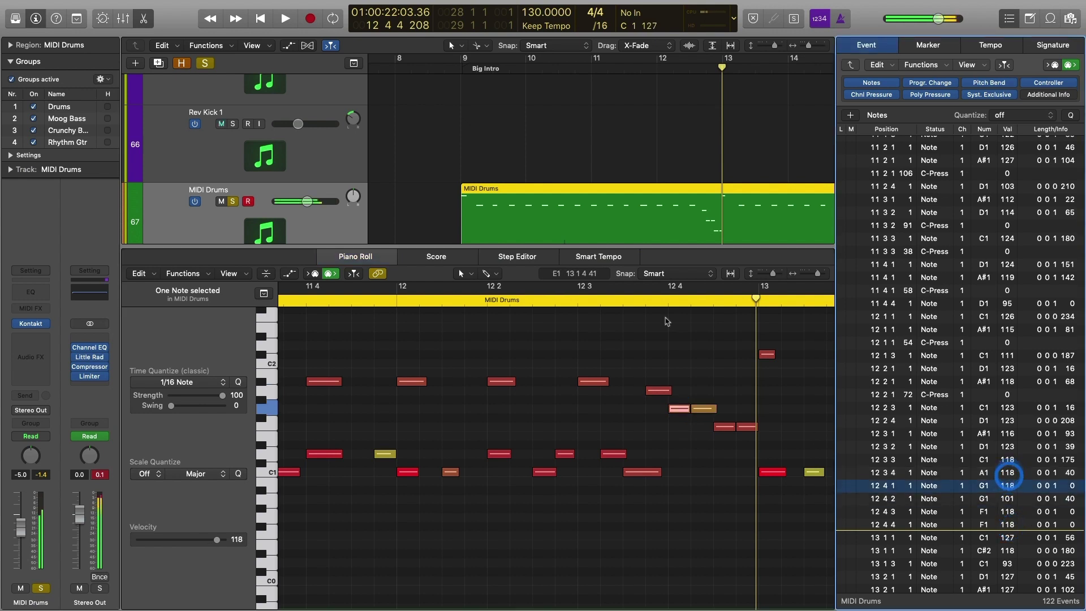
Lower the F1 hit at 12 4 4 and replay the bar 12 fill
click(637, 301)
click(727, 426)
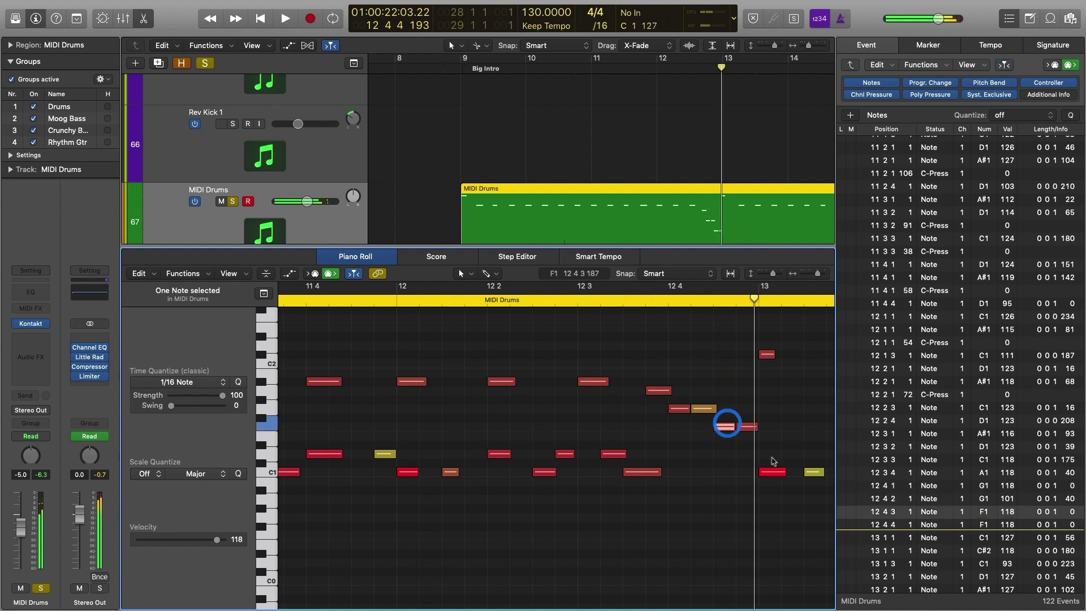
click(1012, 527)
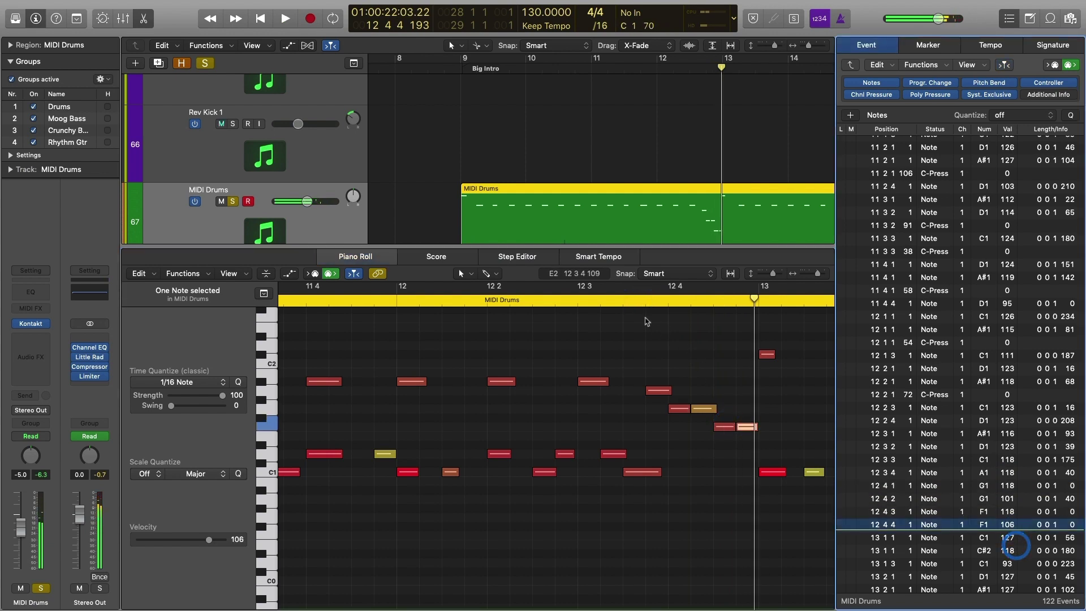
click(637, 302)
click(552, 301)
click(515, 306)
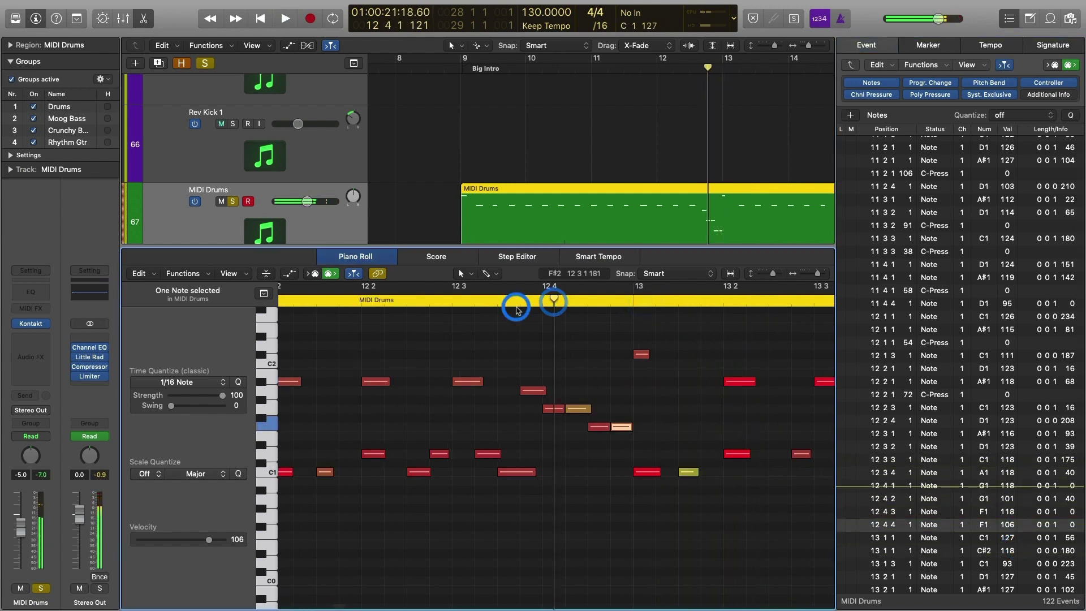
click(434, 302)
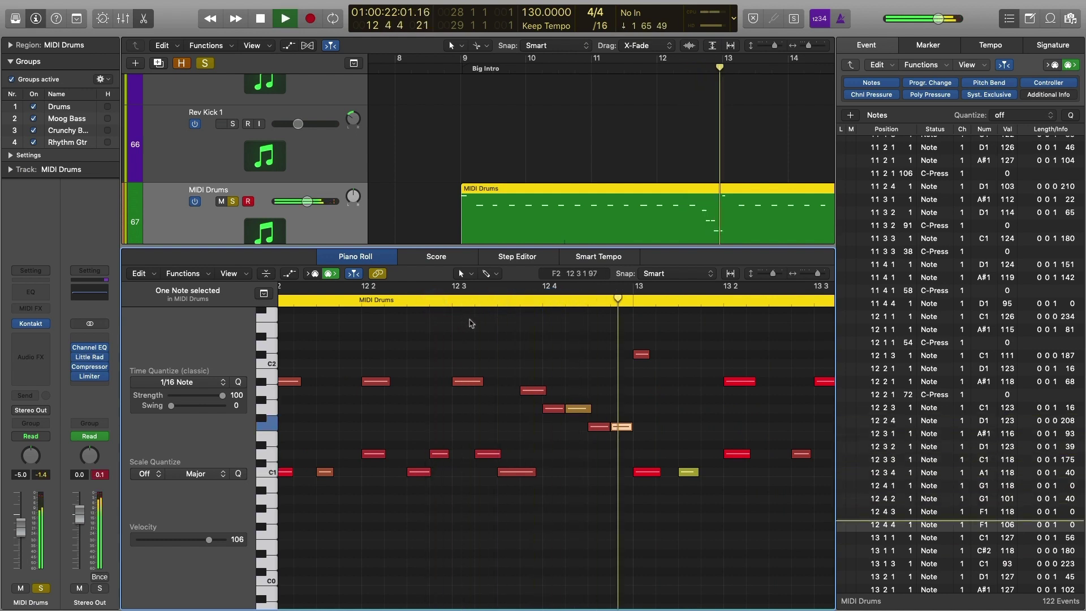
key(space)
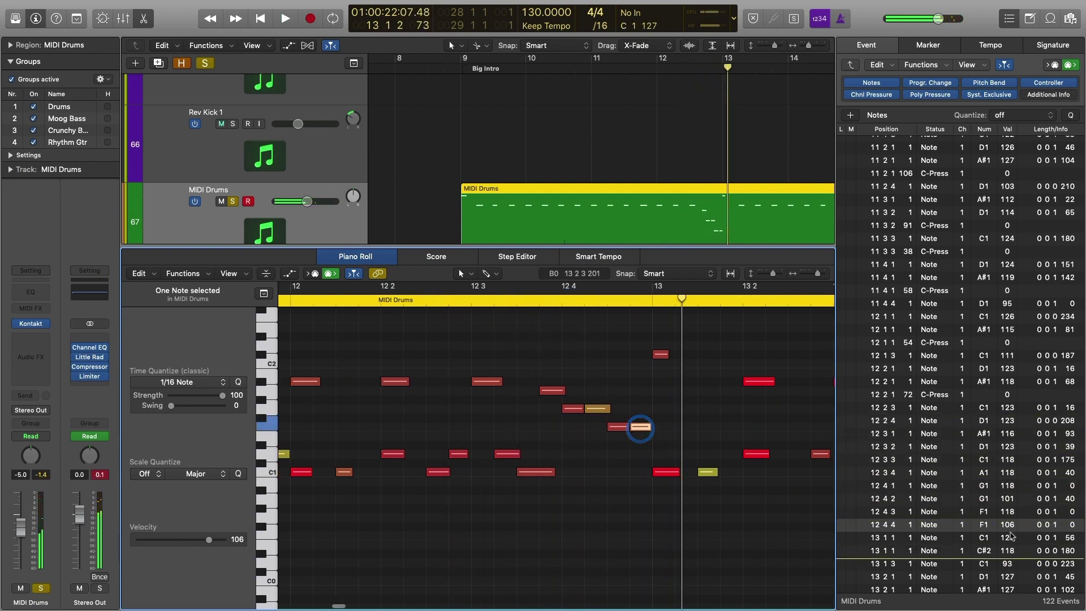
drag(1010, 536, 1012, 538)
double_click(380, 302)
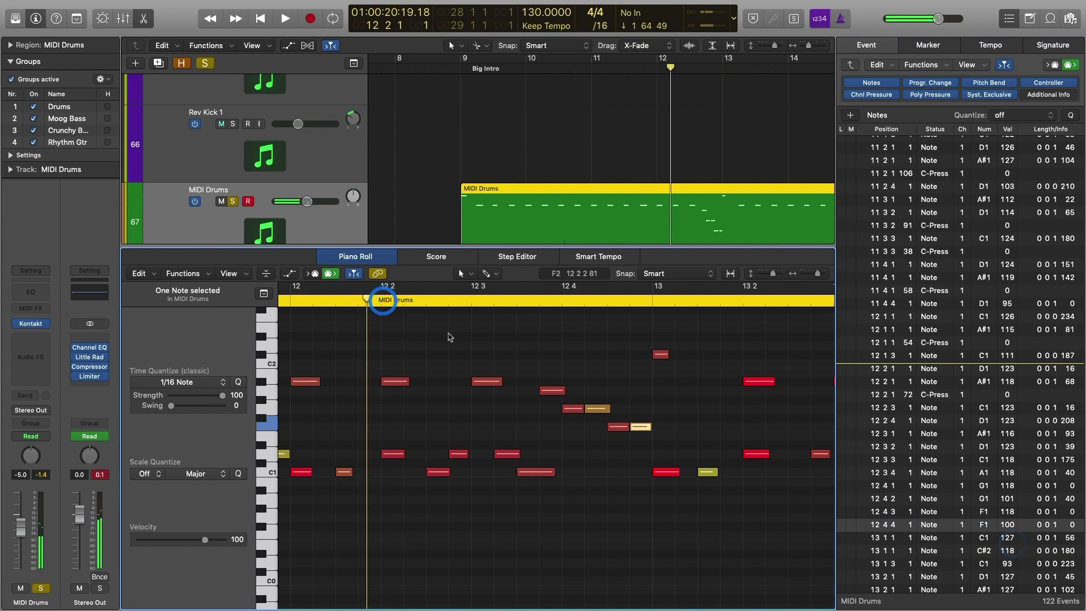
click(456, 325)
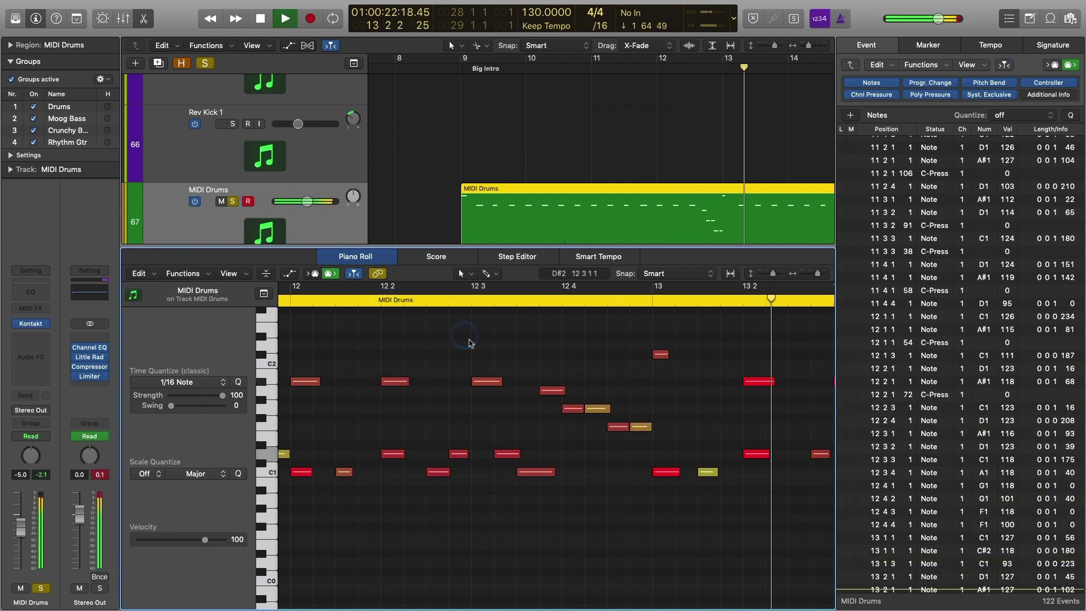
Set C1 at 13 1 3 to velocity 109 and D1 at 13 2 4 to 97
click(338, 304)
key(space)
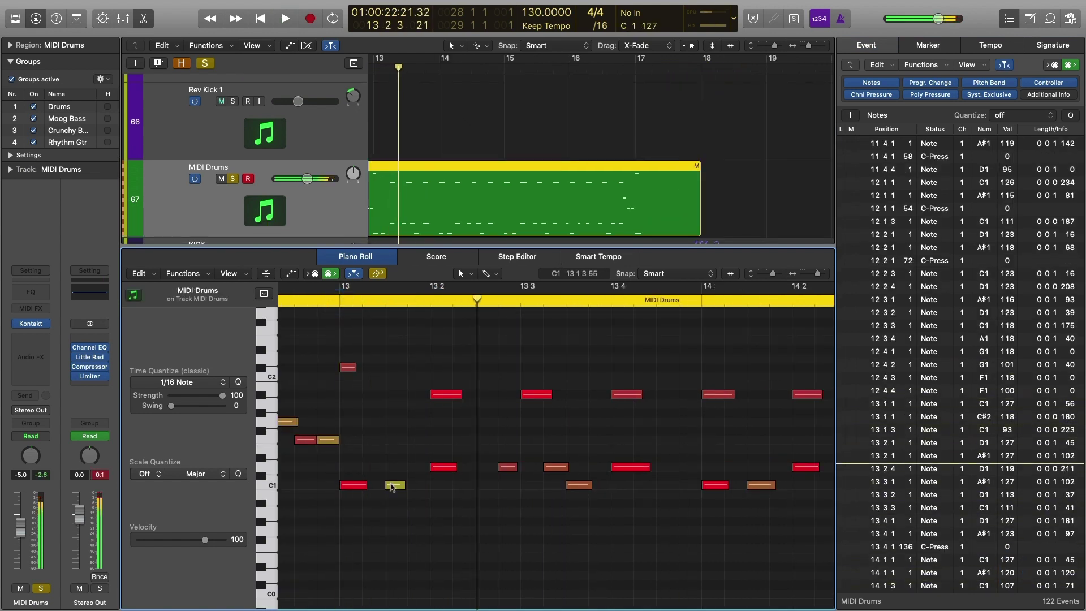
click(394, 484)
click(1000, 431)
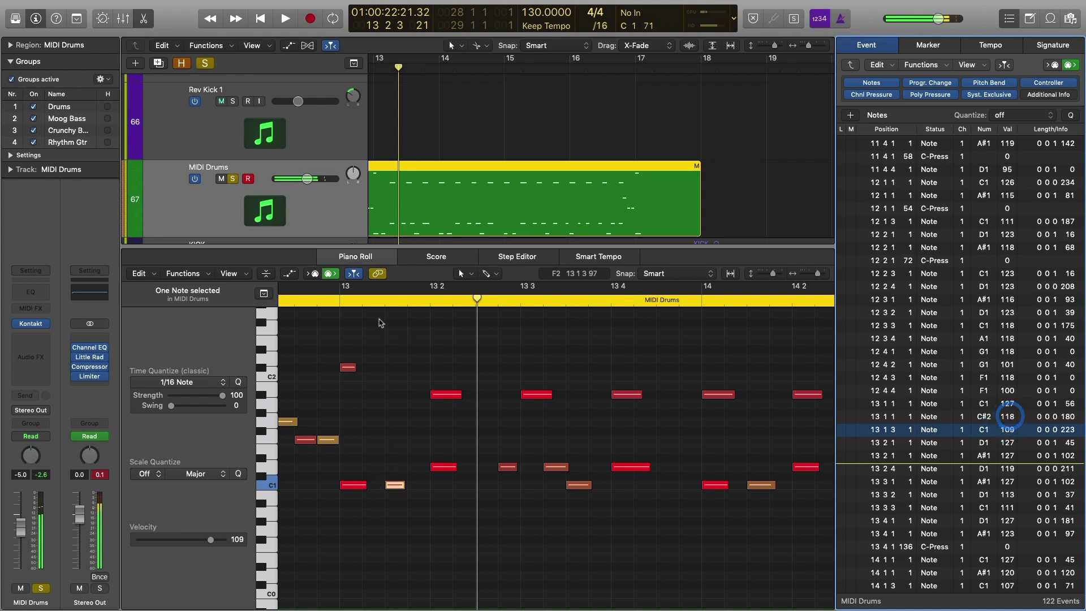
double_click(338, 300)
key(space)
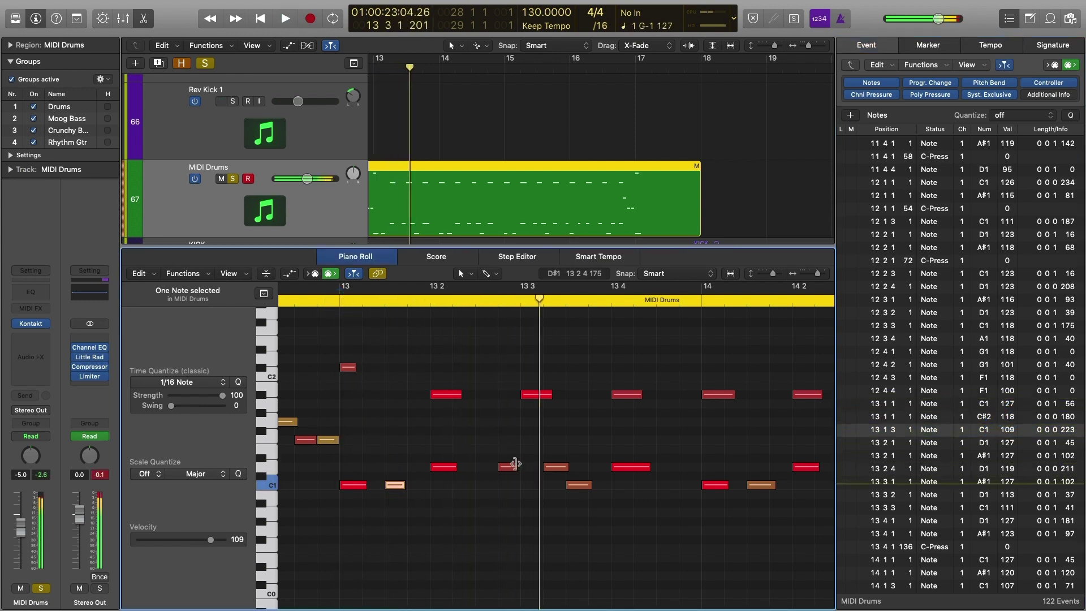
click(513, 465)
click(1012, 495)
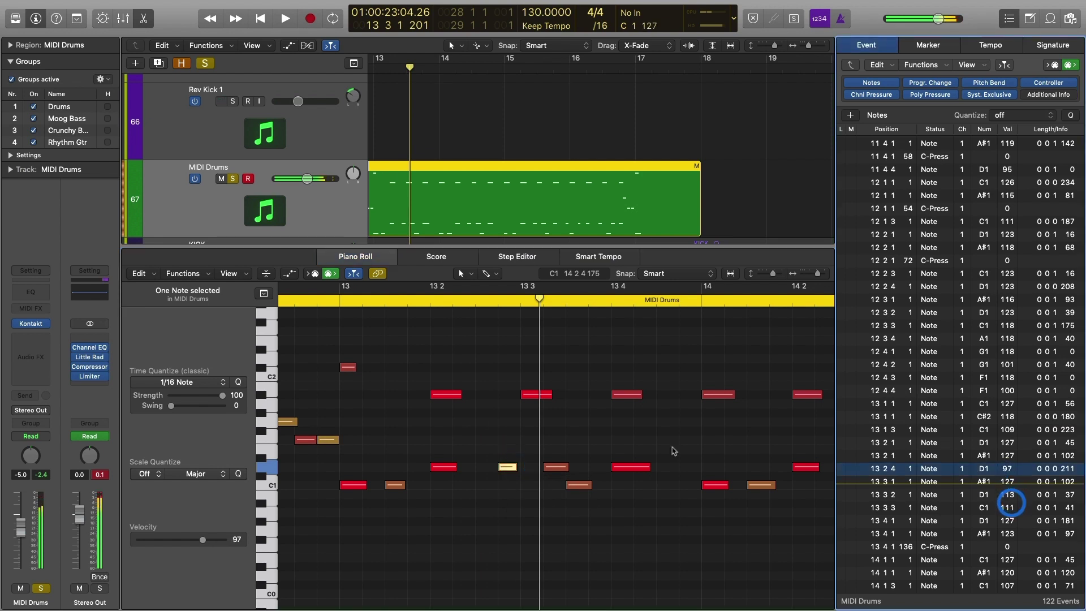
key(space)
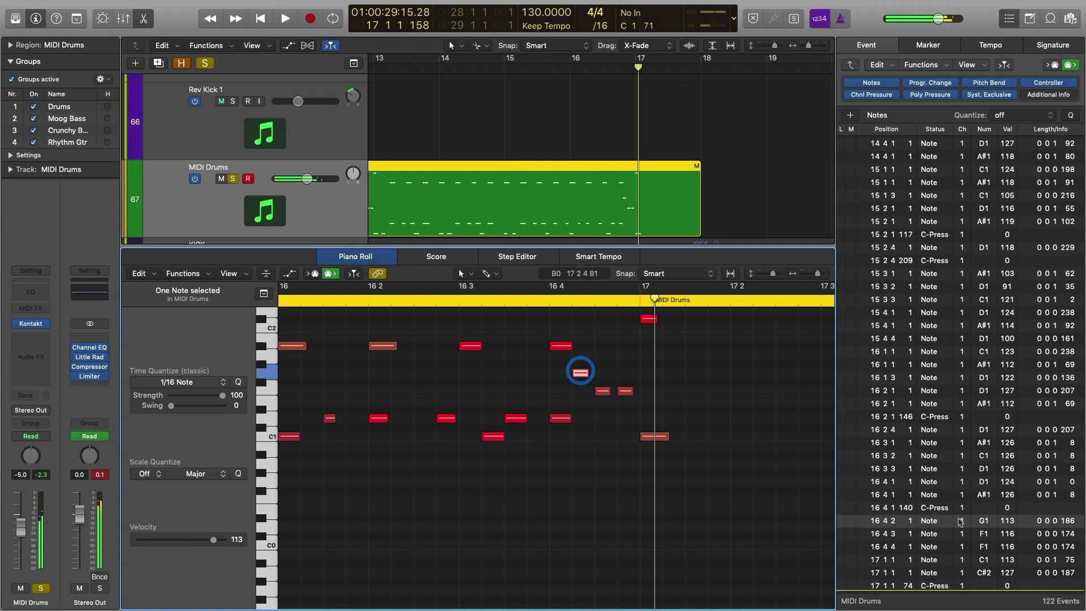
double_click(365, 300)
click(400, 321)
Close the Piano Roll, unsolo and mute MIDI Drums, and play from bar 9
key(p)
key(z)
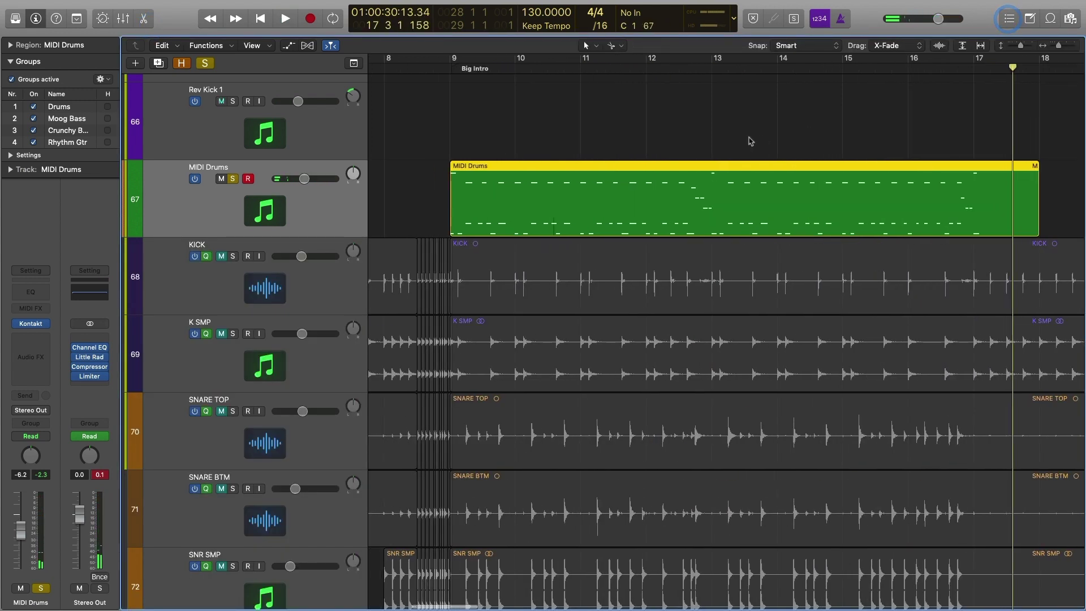
click(222, 407)
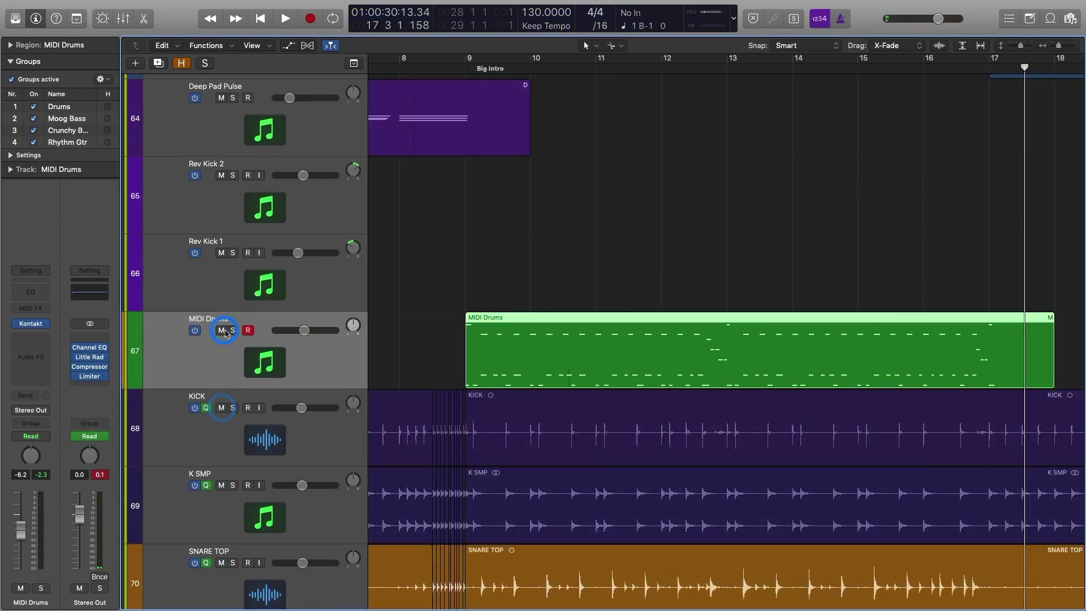
click(224, 331)
click(459, 68)
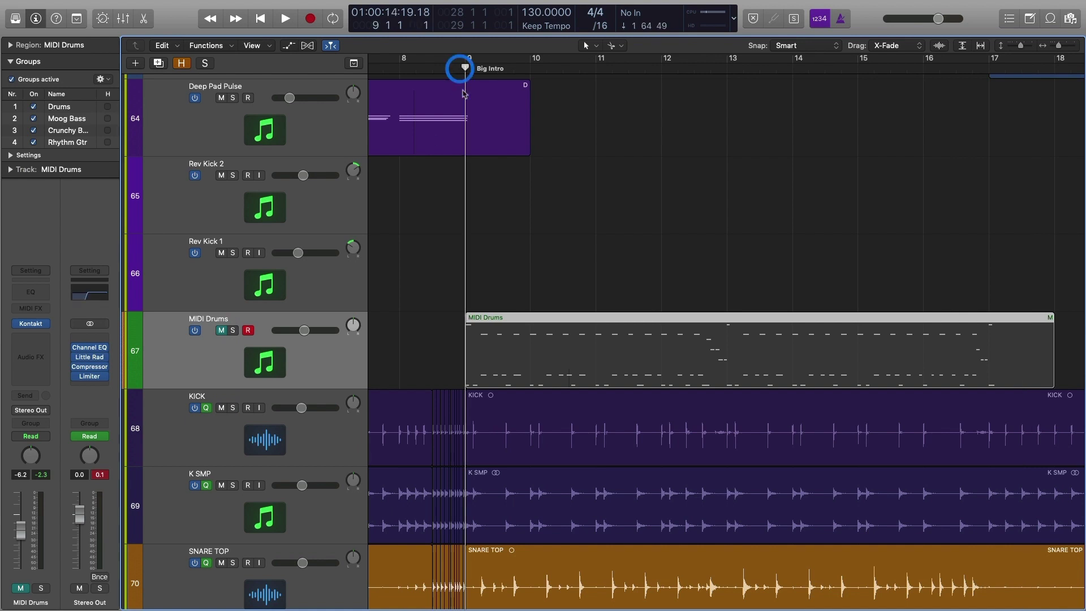
scroll(540, 188, down, 3)
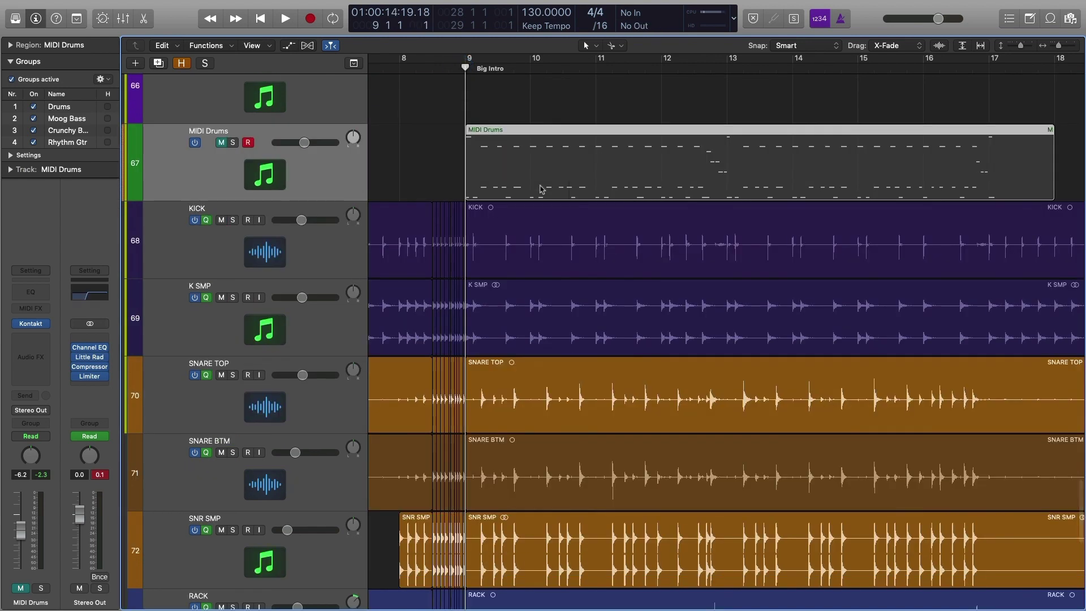
scroll(541, 189, up, 1)
key(space)
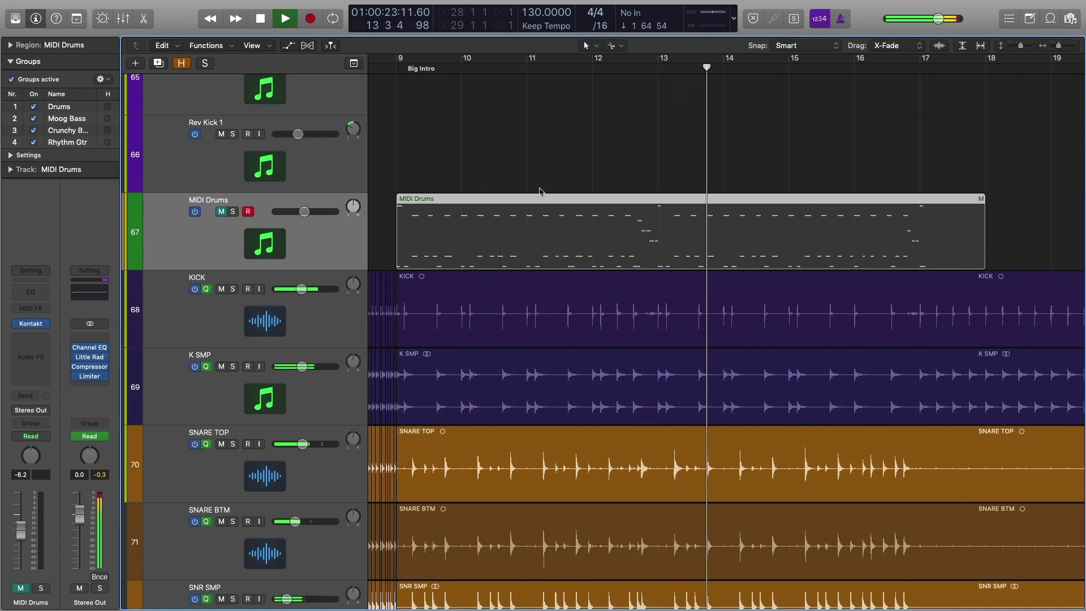
Unmute MIDI Drums and mute the KICK drum group, then play from bar 9
key(super+Left)
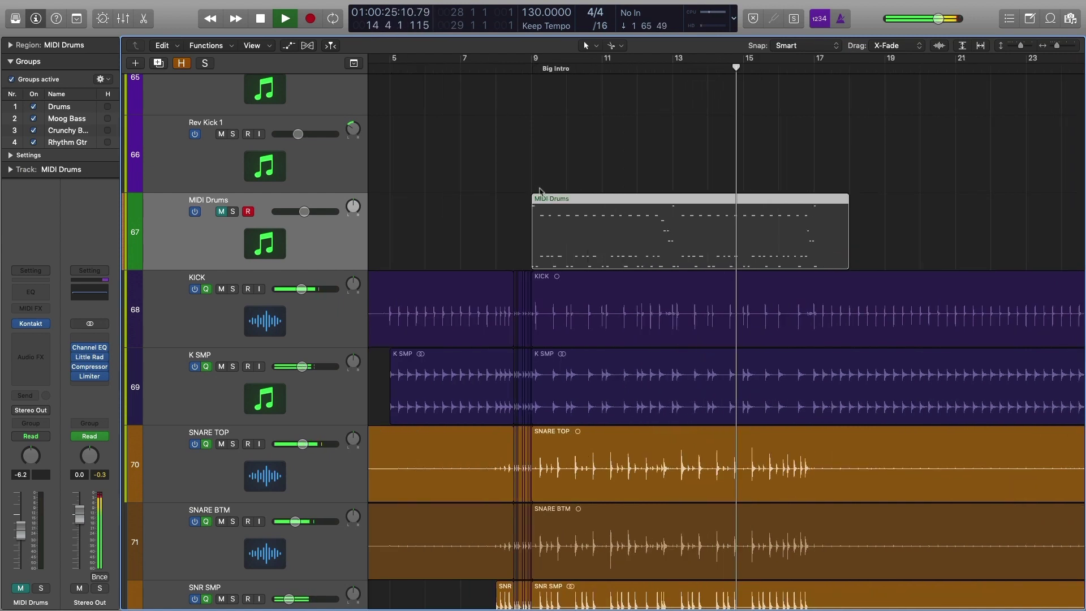
scroll(539, 191, down, 3)
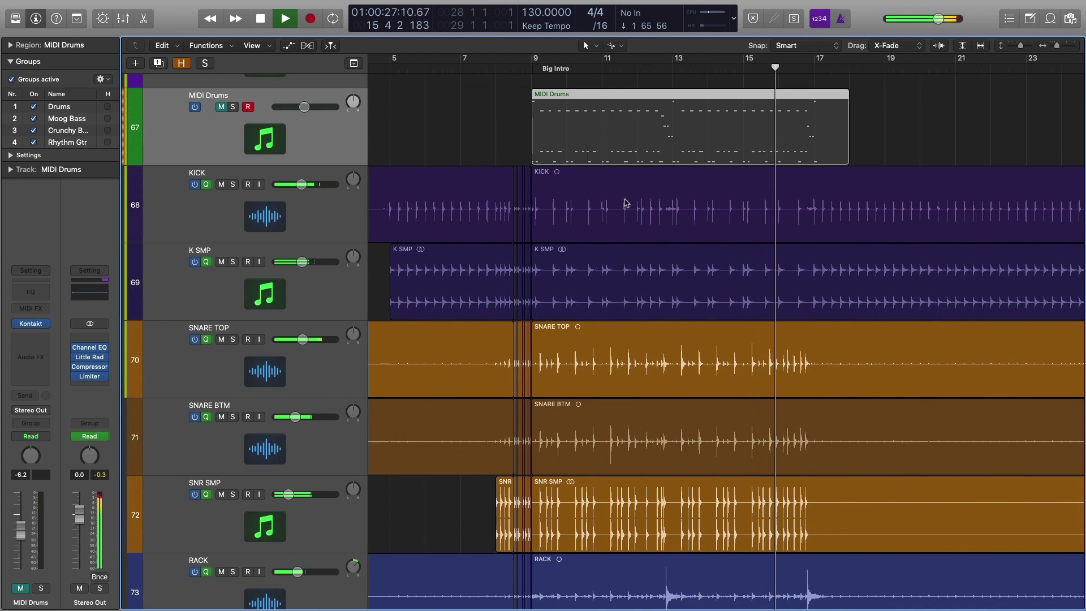
scroll(625, 202, right, 4)
scroll(624, 202, up, 3)
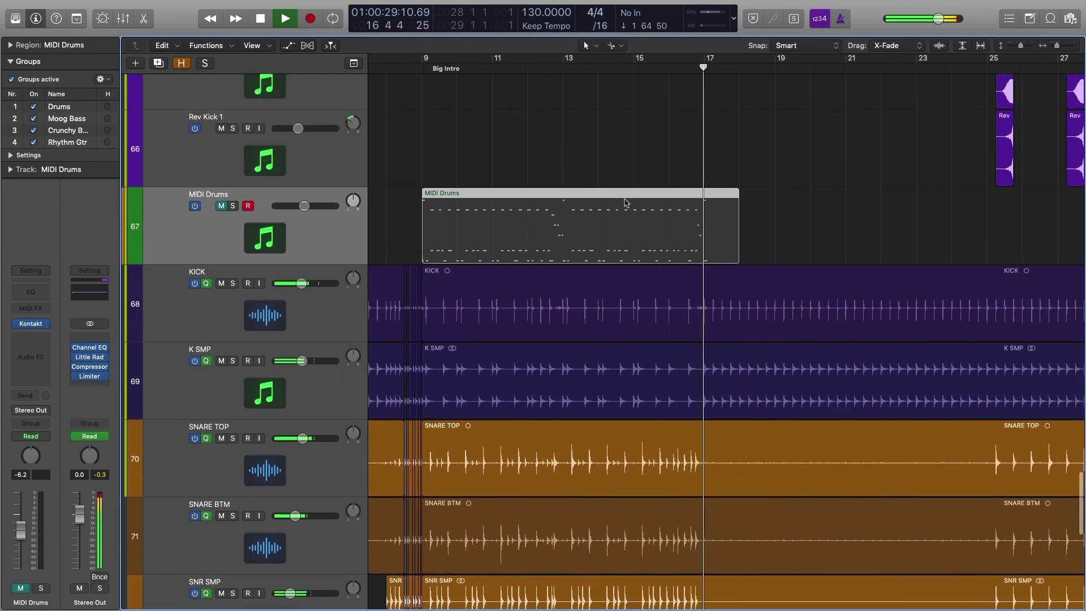
click(222, 207)
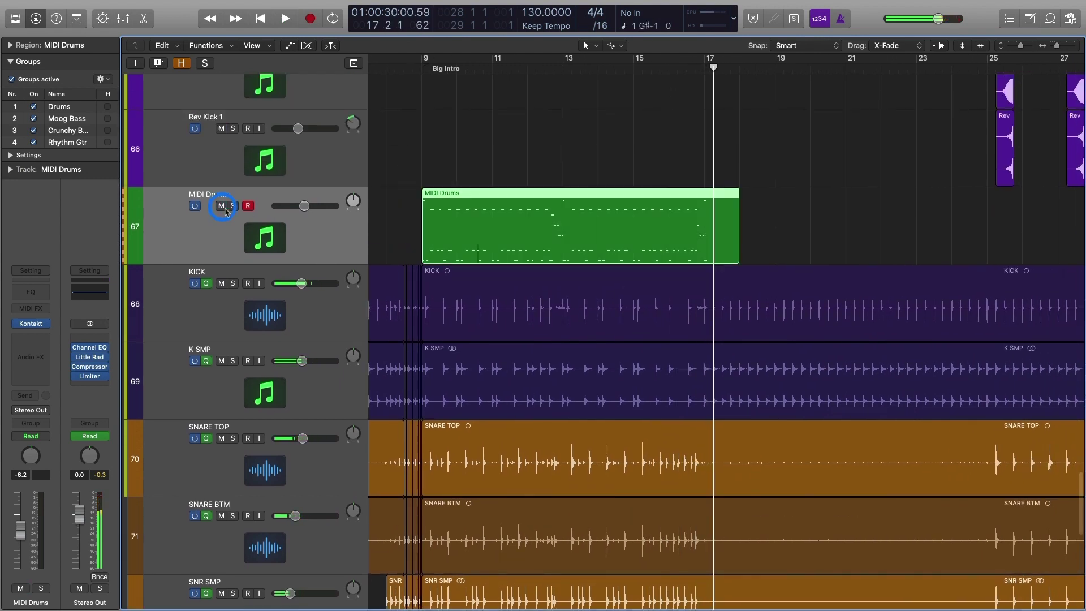
click(221, 283)
click(423, 67)
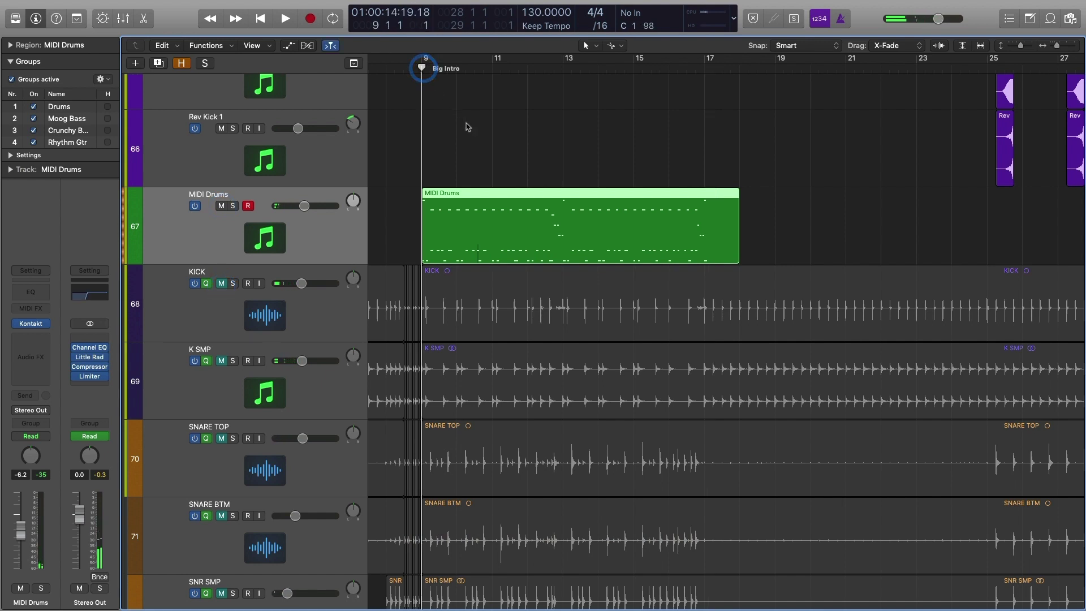
key(space)
Set the MIDI Drums fader to -6.0 dB and select the MIDI Drums track
drag(311, 205, 306, 205)
click(413, 170)
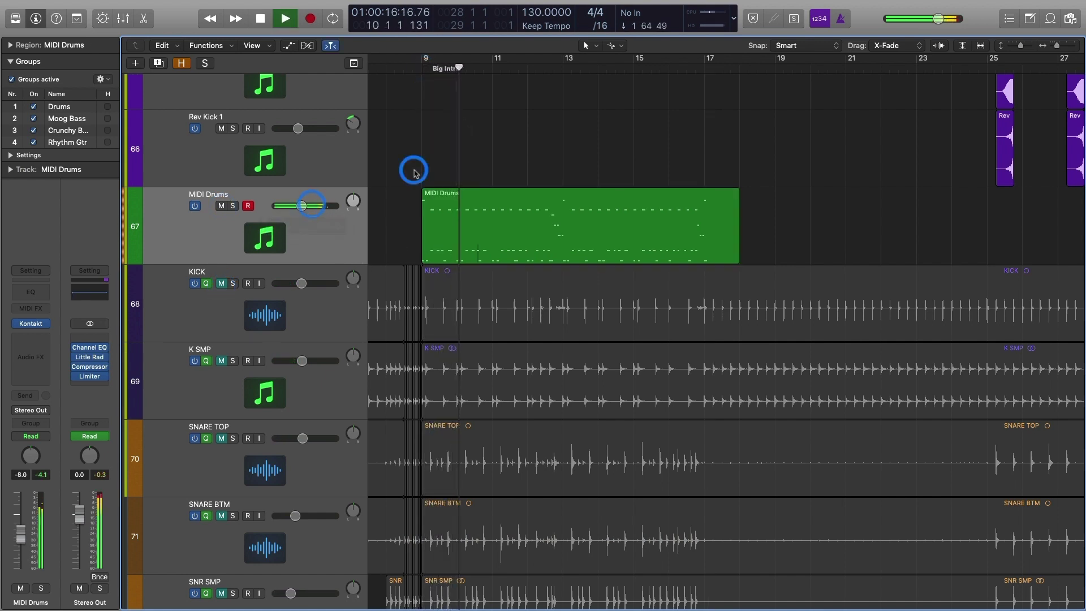
scroll(420, 181, up, 1)
scroll(421, 181, right, 1)
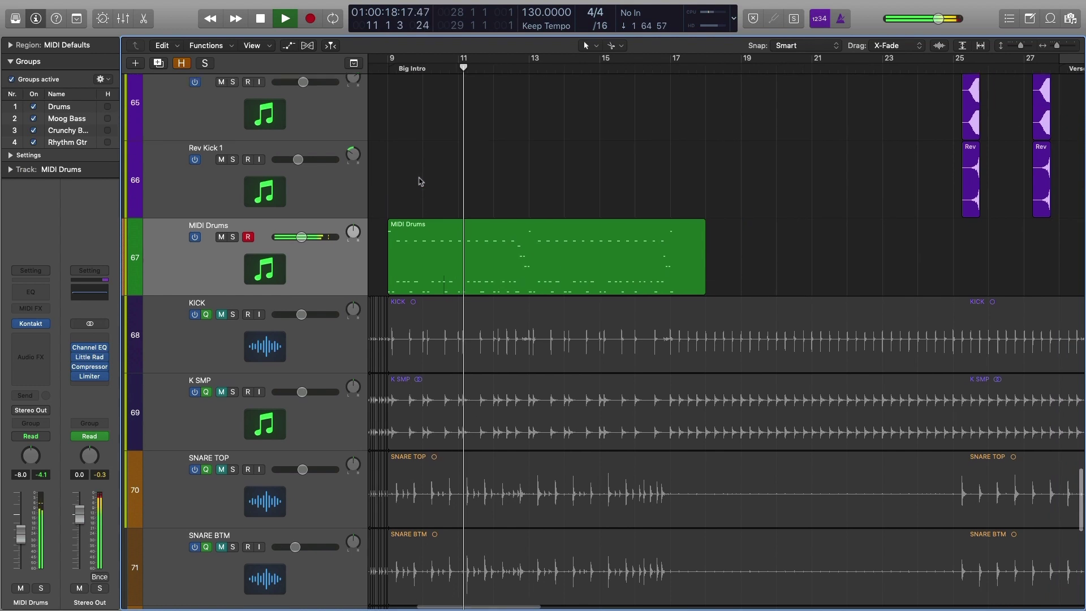
scroll(420, 181, up, 2)
scroll(421, 181, left, 2)
click(495, 257)
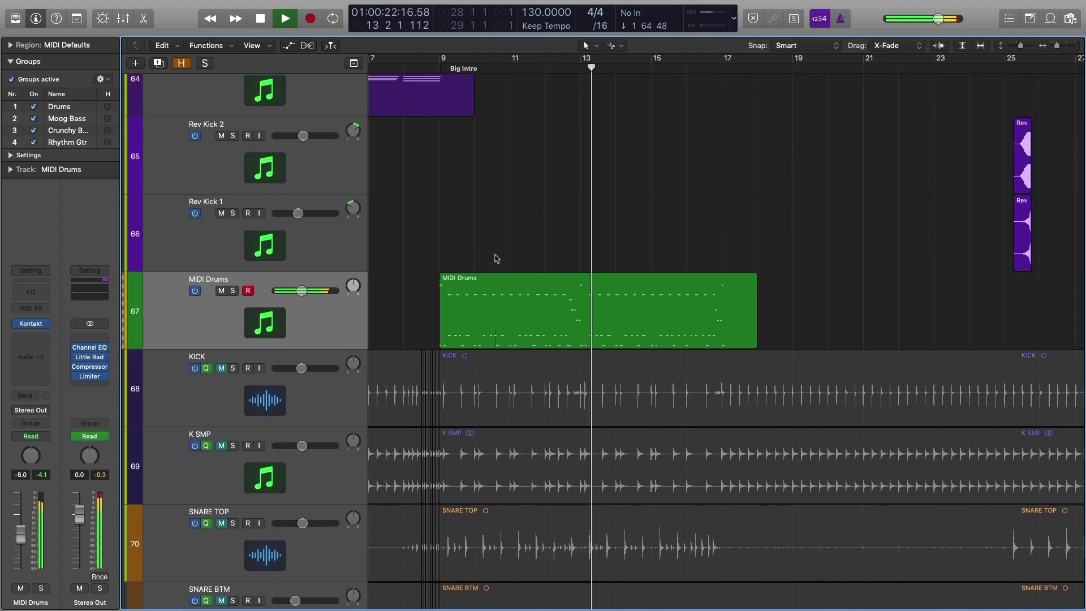
click(493, 254)
drag(328, 290, 331, 290)
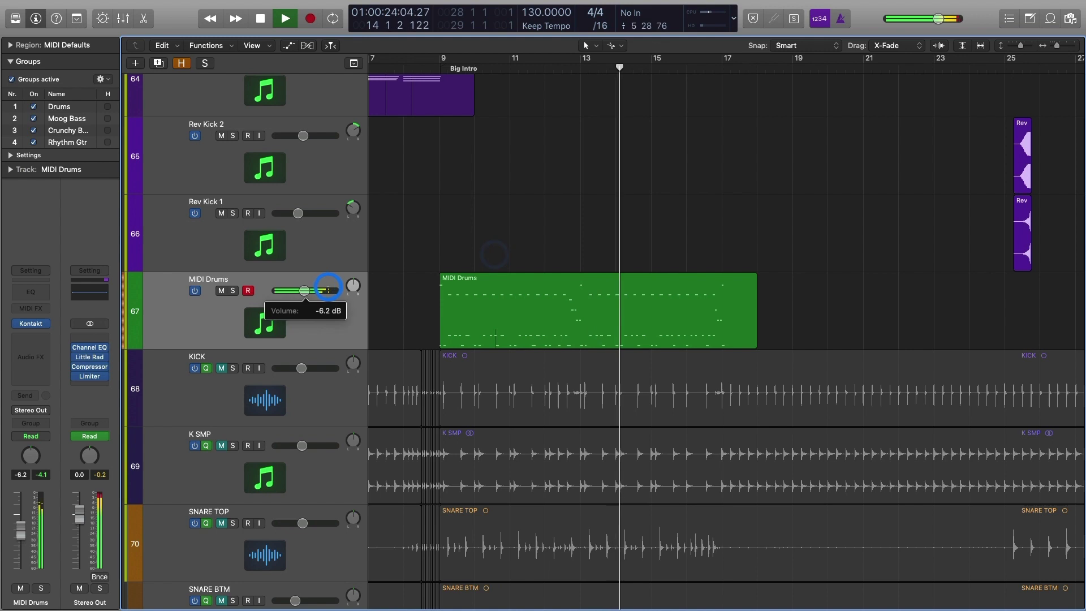
click(435, 258)
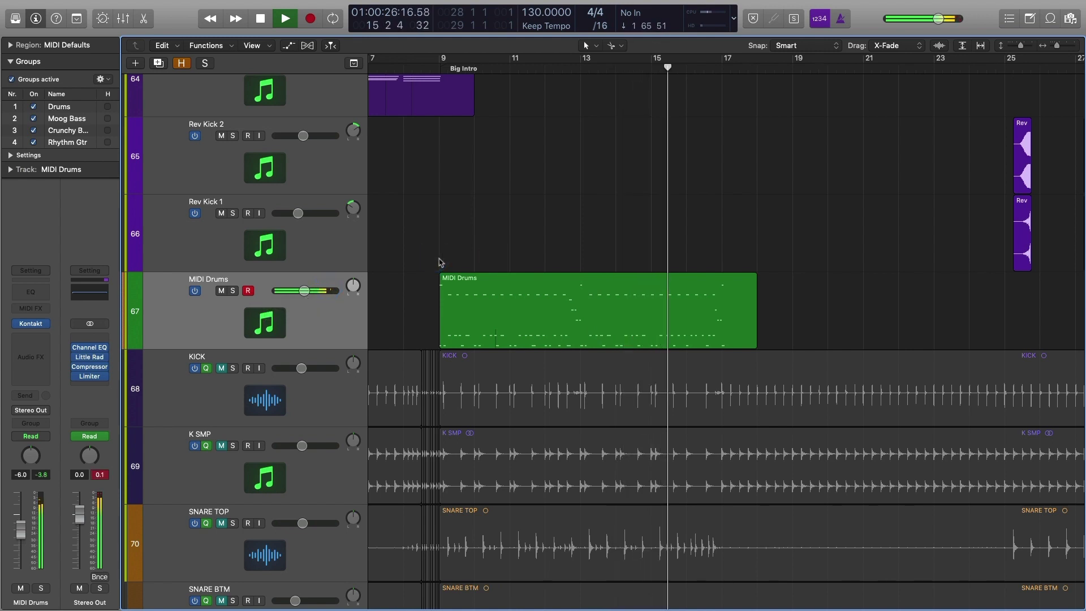
click(263, 324)
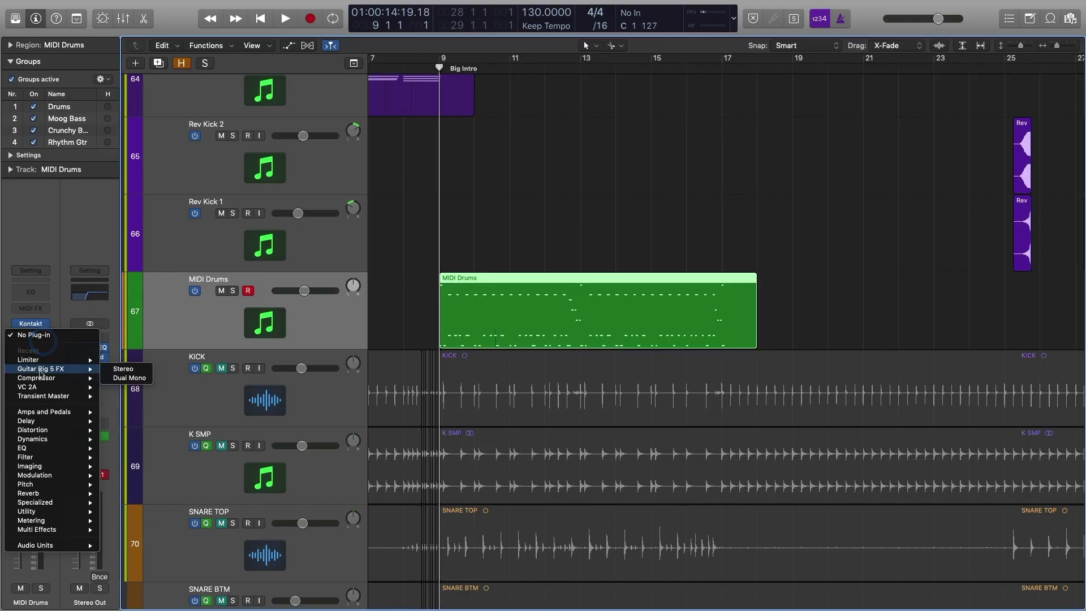
Insert Transient Master on MIDI Drums, compact its window, and solo the track
click(122, 396)
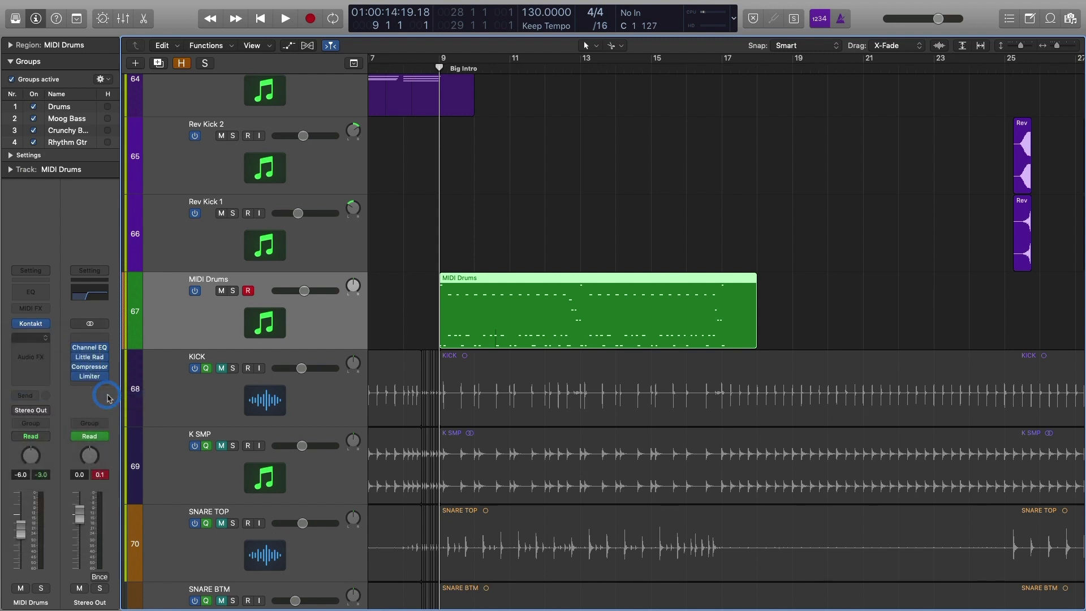
drag(229, 19, 612, 50)
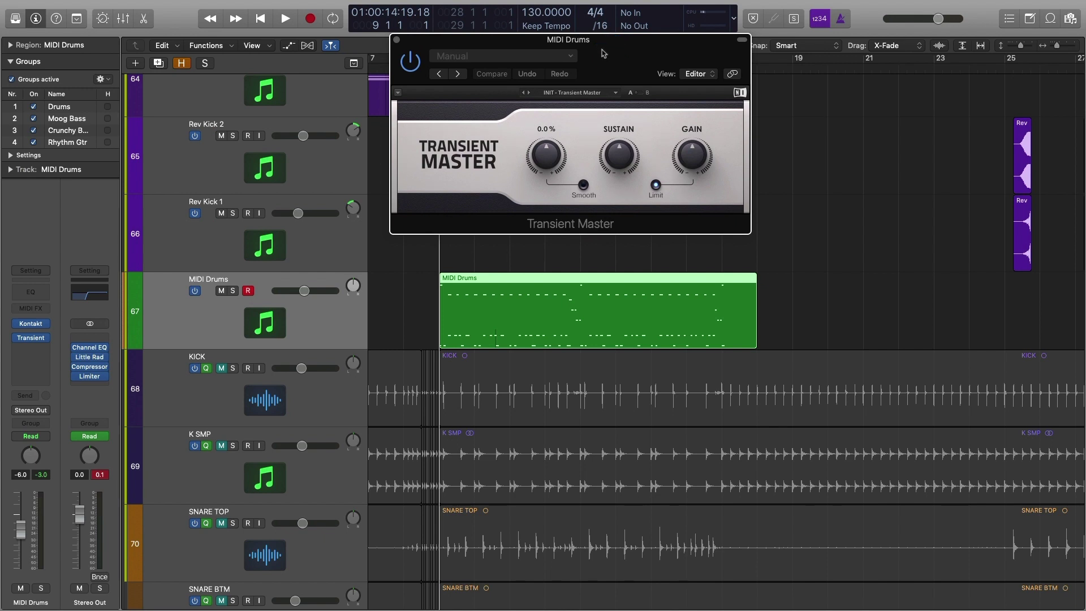
drag(602, 52, 646, 26)
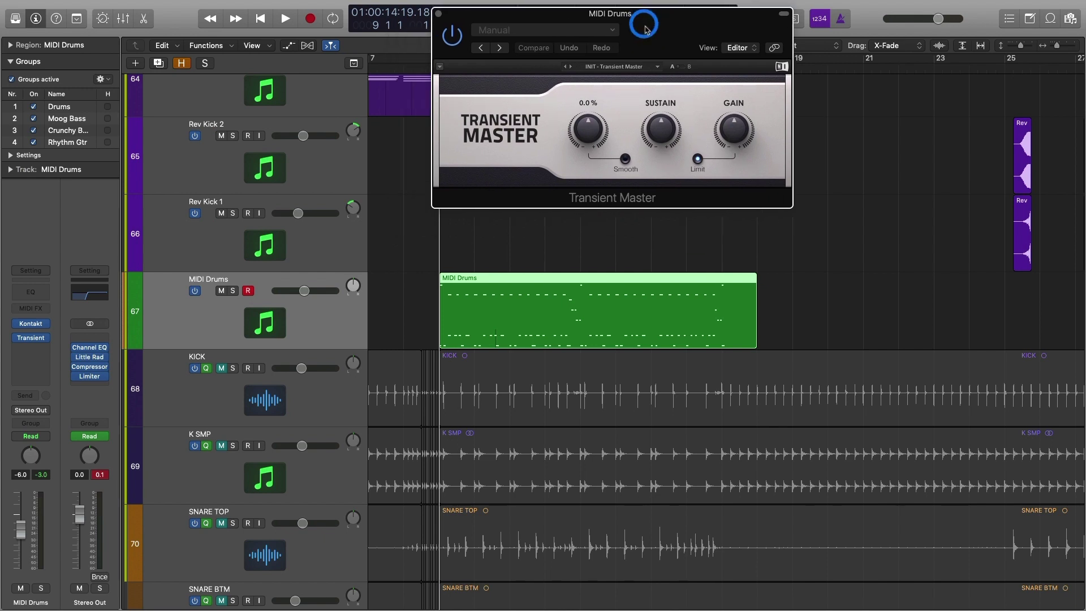
click(784, 13)
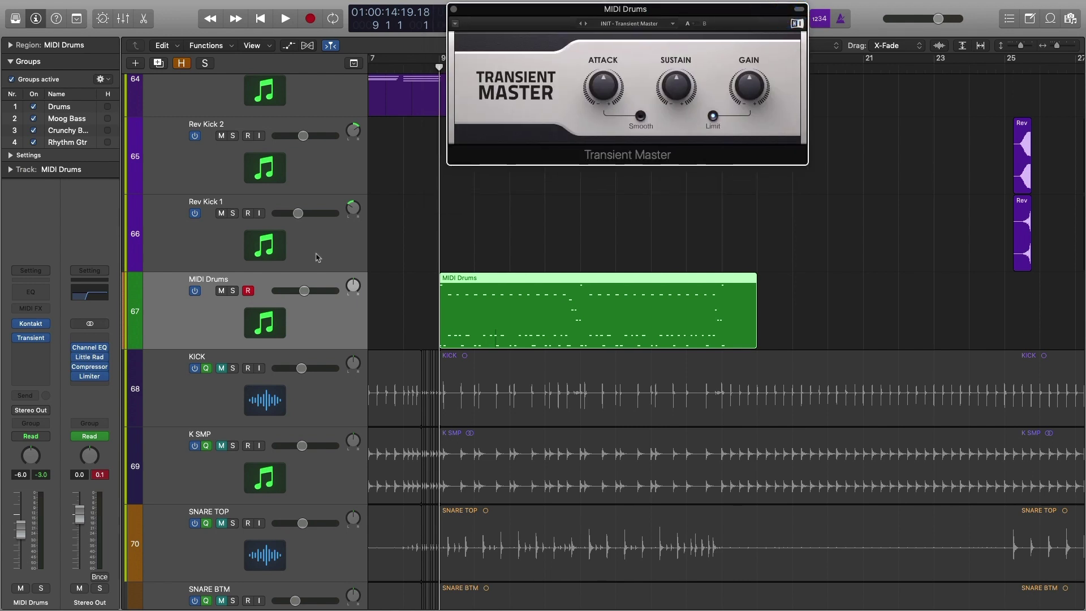
key(s)
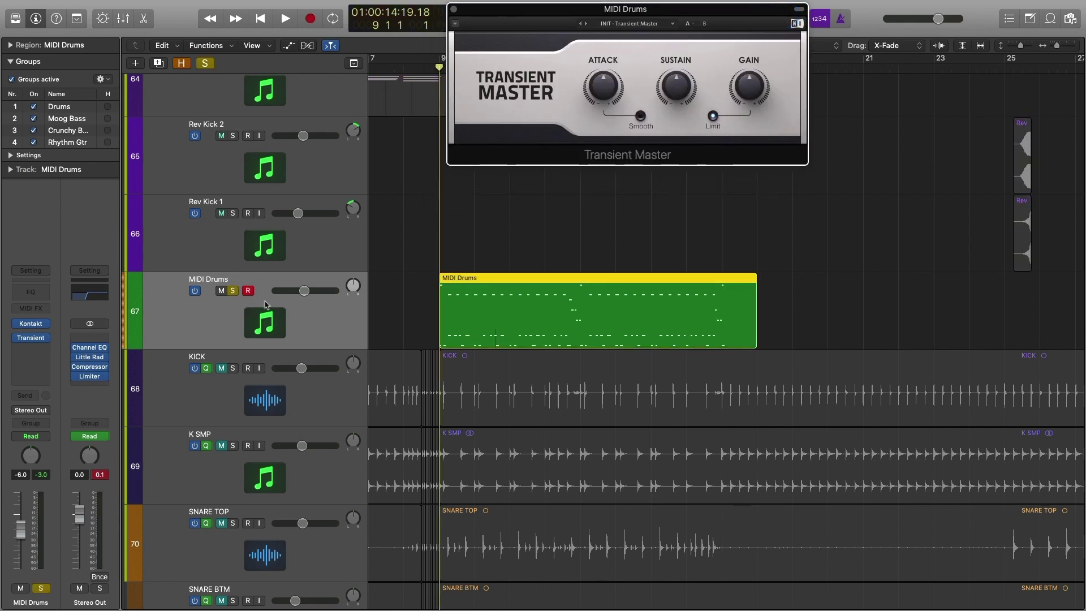
Set Transient Master attack to about 13%, gain 0.0 dB and sustain -48%
click(676, 87)
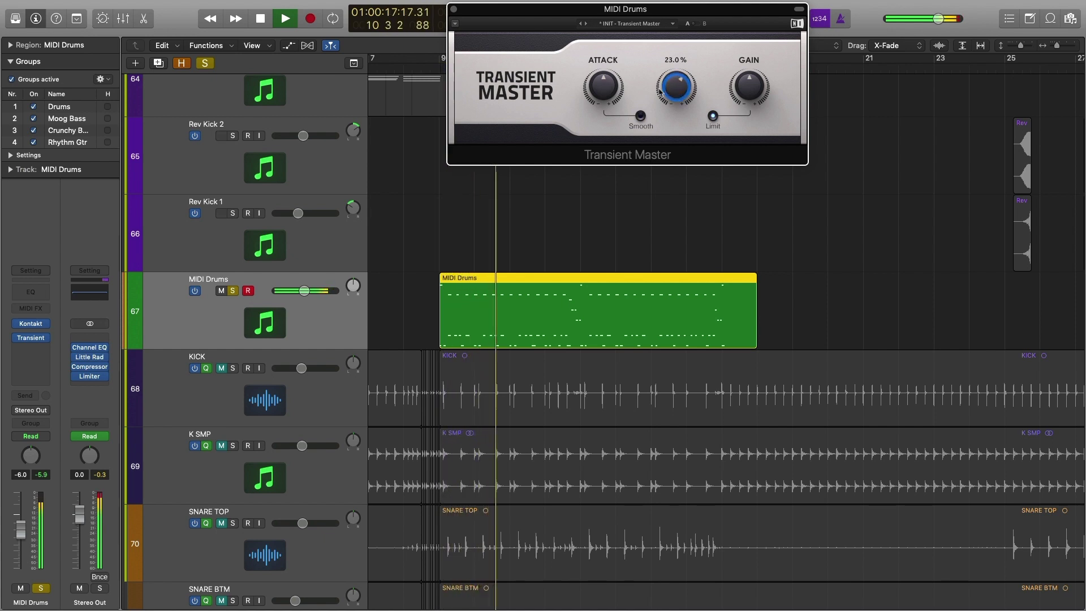
mouse_move(603, 87)
mouse_down()
mouse_move(603, 130)
mouse_move(603, 97)
mouse_up()
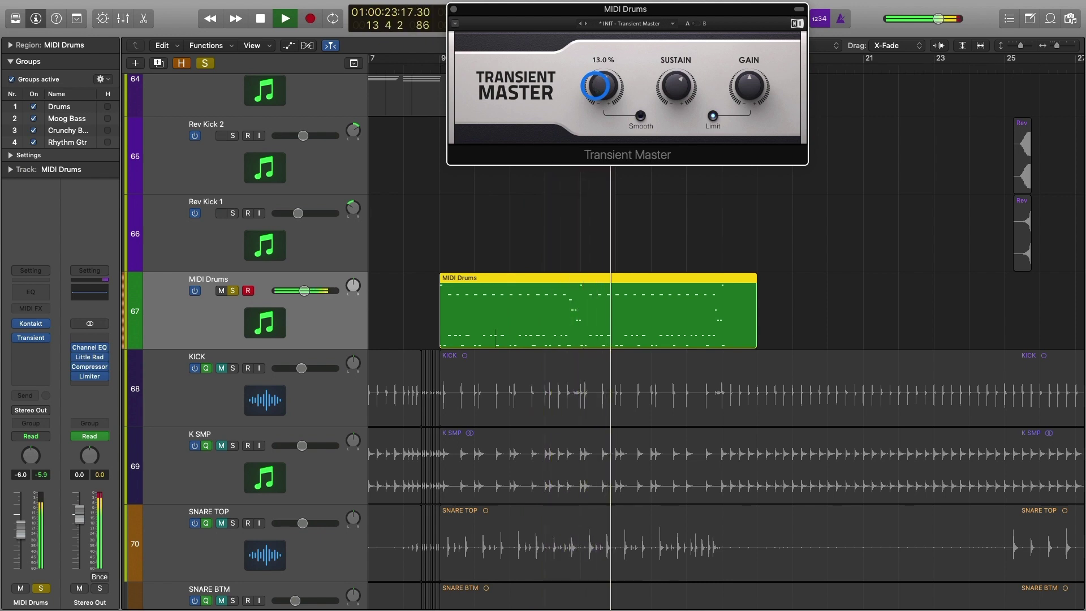
click(748, 86)
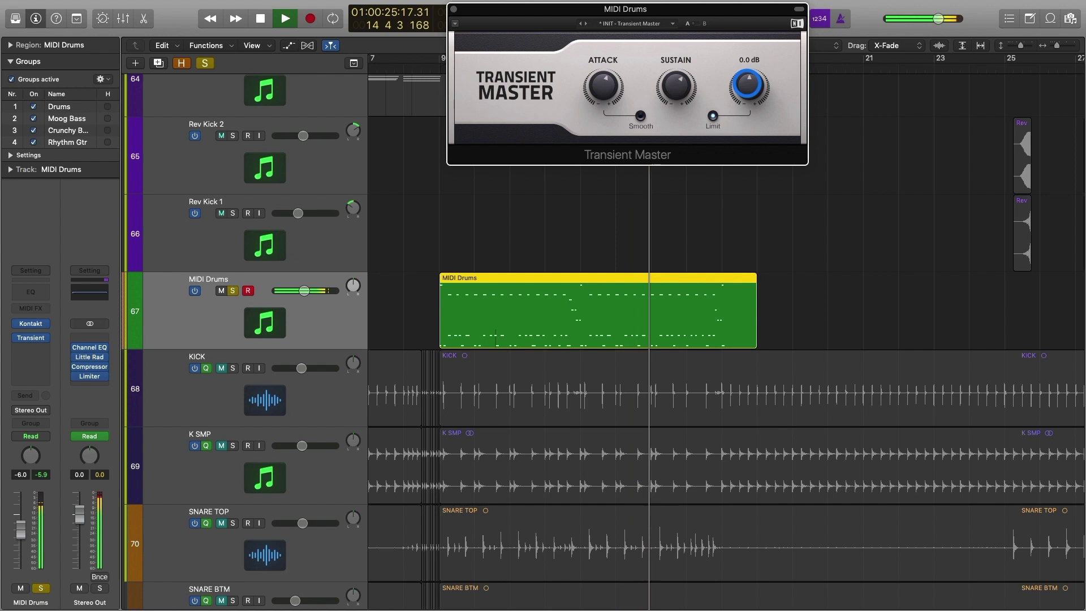
drag(676, 86, 675, 106)
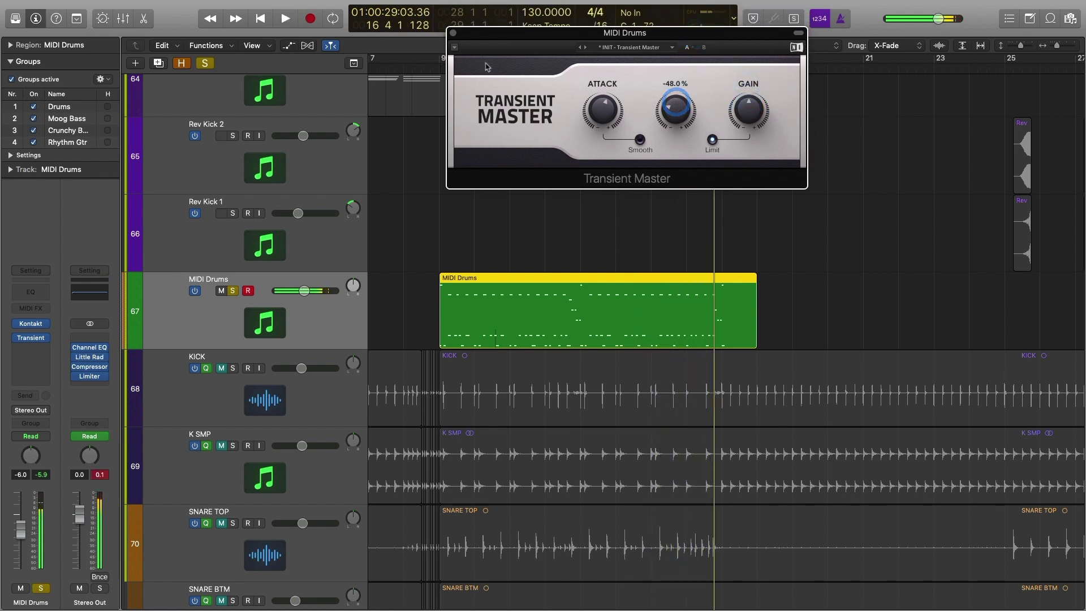
drag(552, 33, 605, 45)
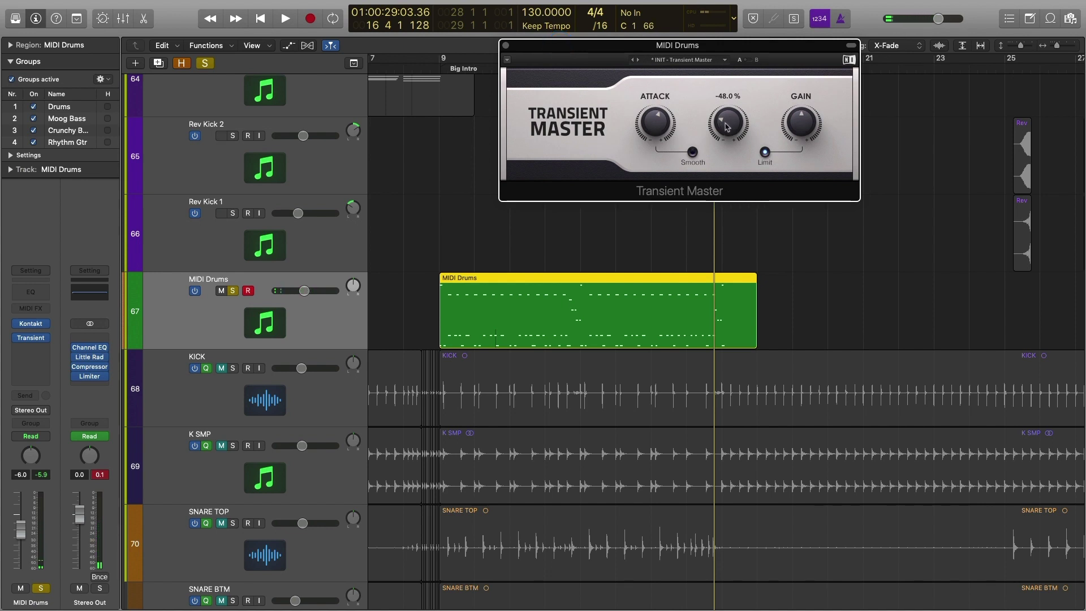
Drop the Transient Master sustain to -66% and audition from bar 9
click(443, 70)
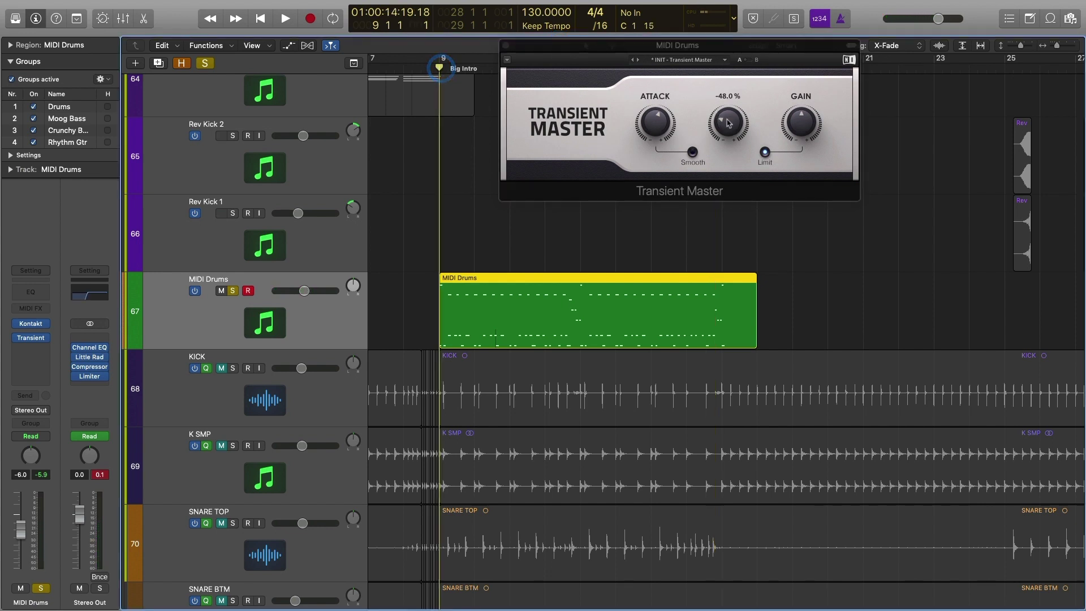
drag(728, 123, 729, 136)
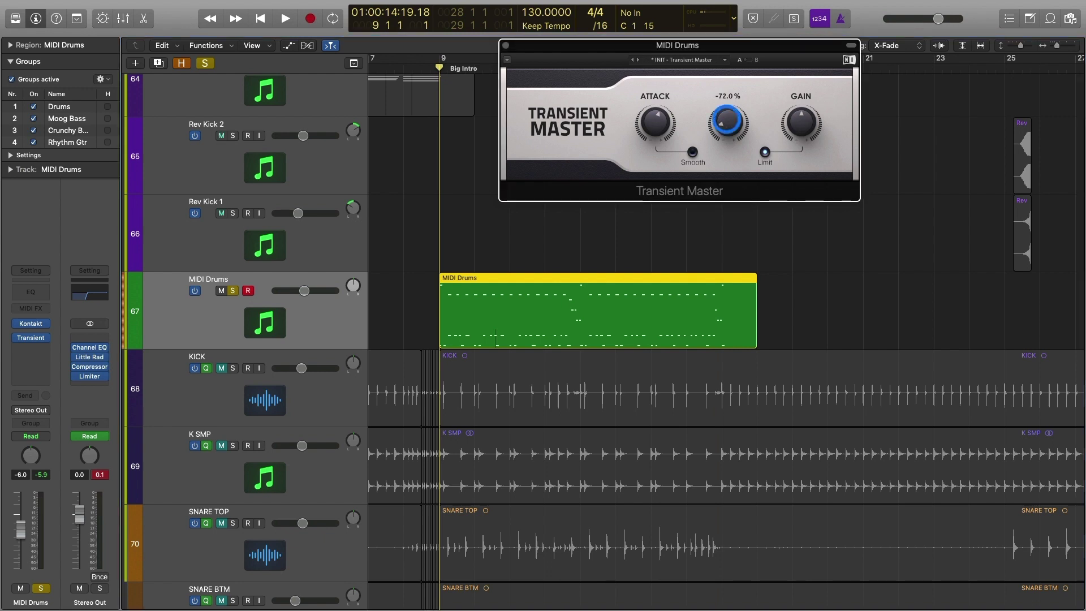
key(space)
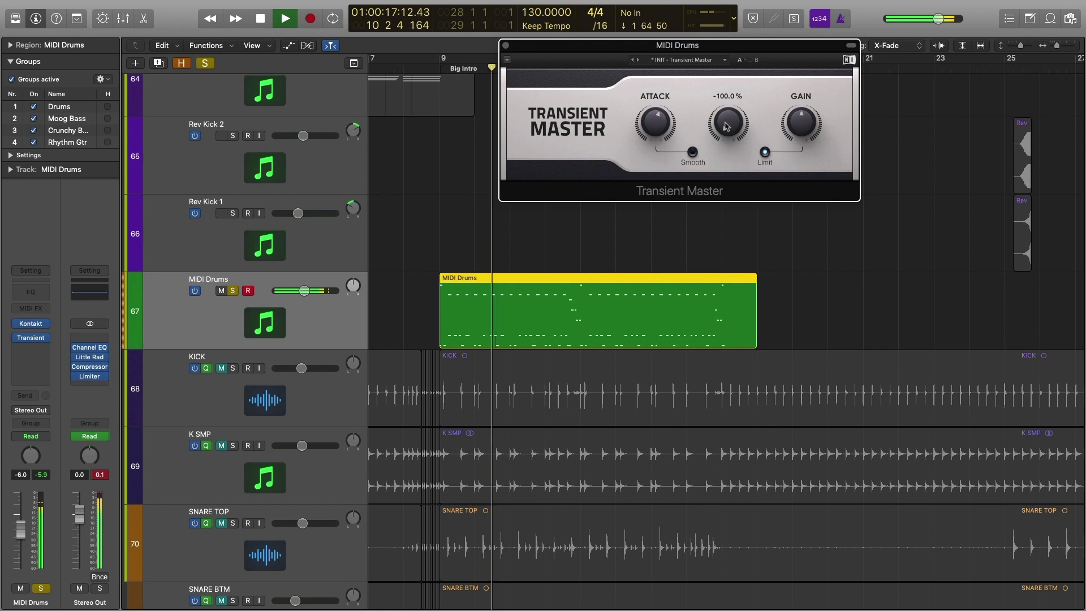
key(space)
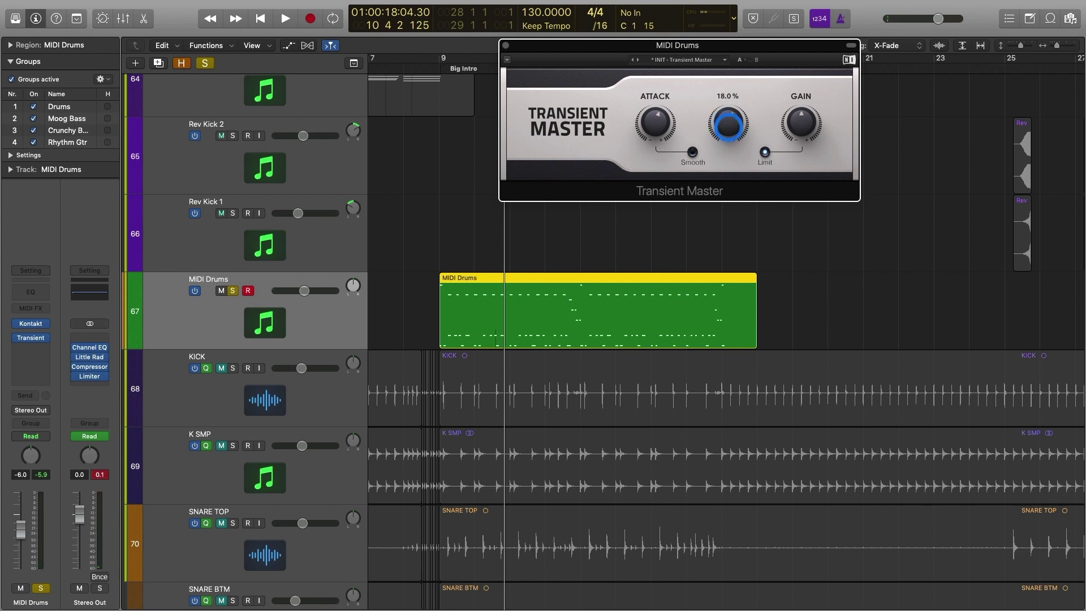
Raise the sustain to about +14% while playing from bar 9, then close the plugin
click(438, 66)
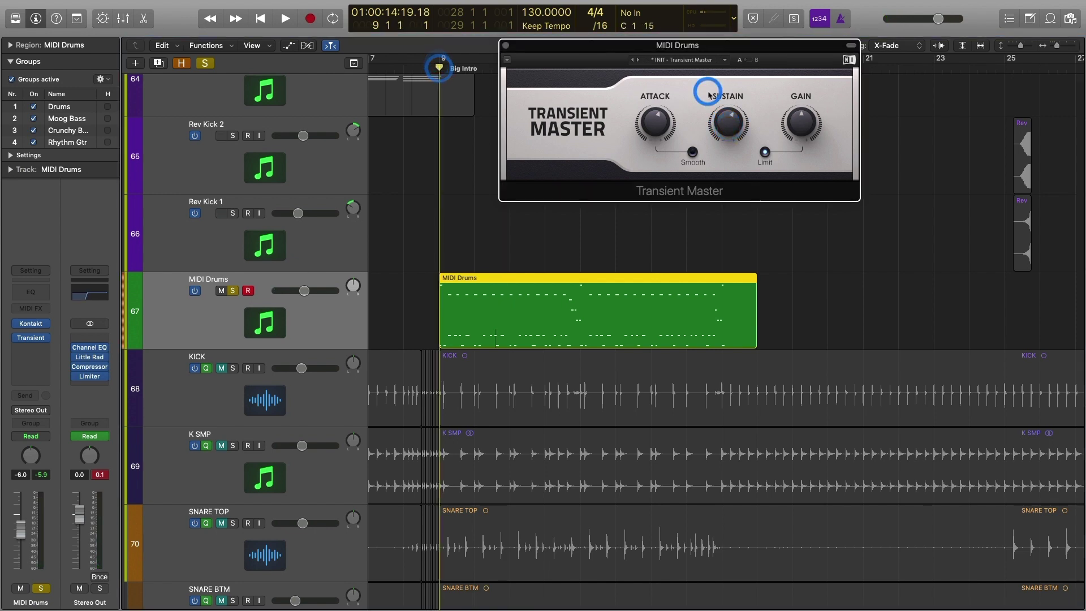
key(space)
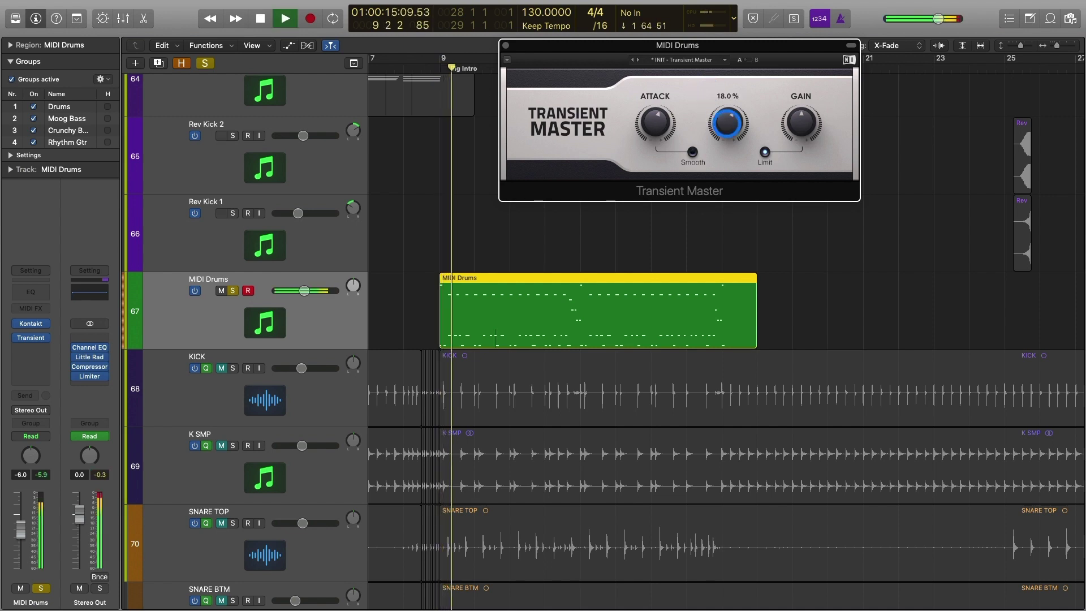
click(726, 122)
drag(727, 122, 727, 129)
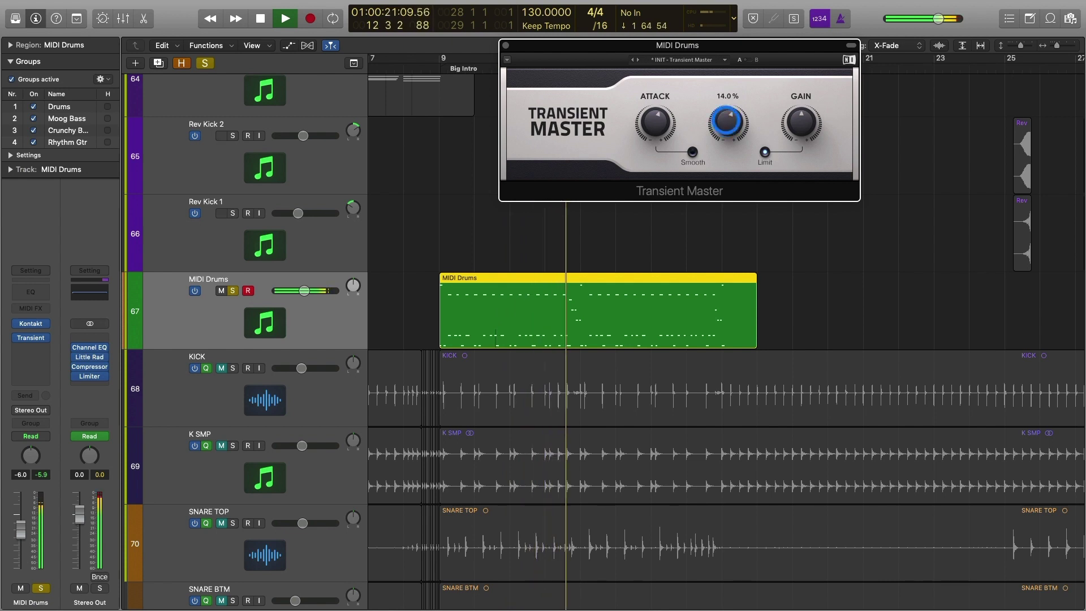
click(506, 45)
key(space)
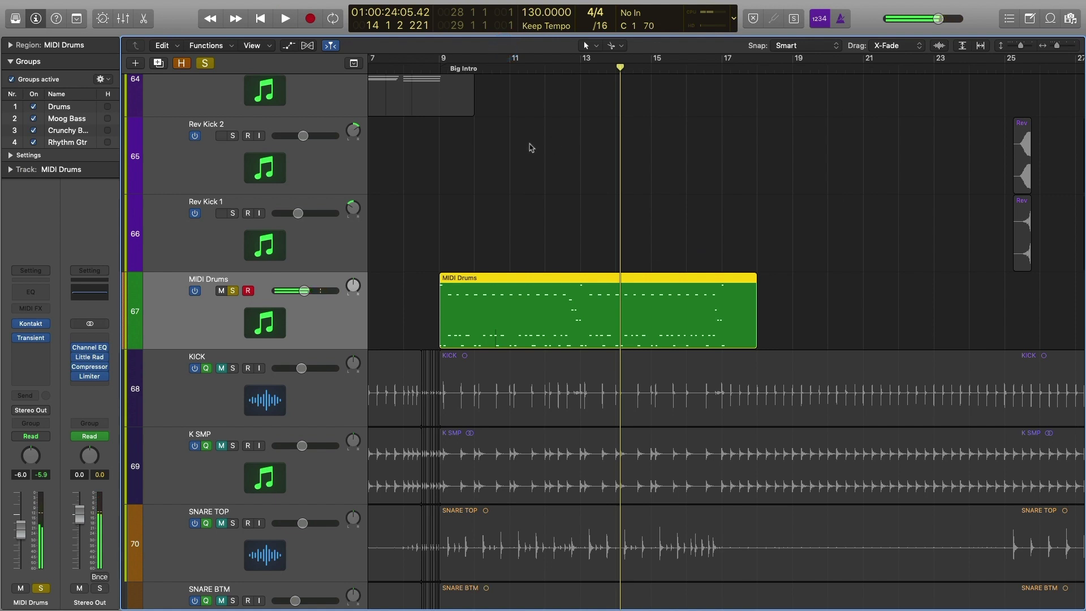
Clear the MIDI Drums region selection and return the playhead to bar 9
click(402, 314)
click(335, 315)
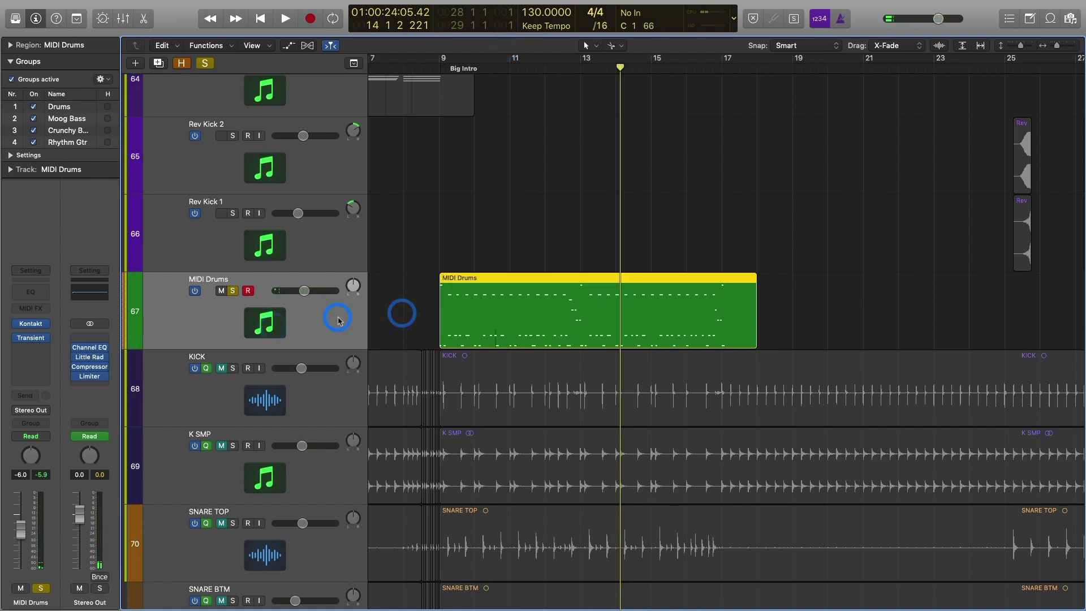
click(395, 314)
click(436, 67)
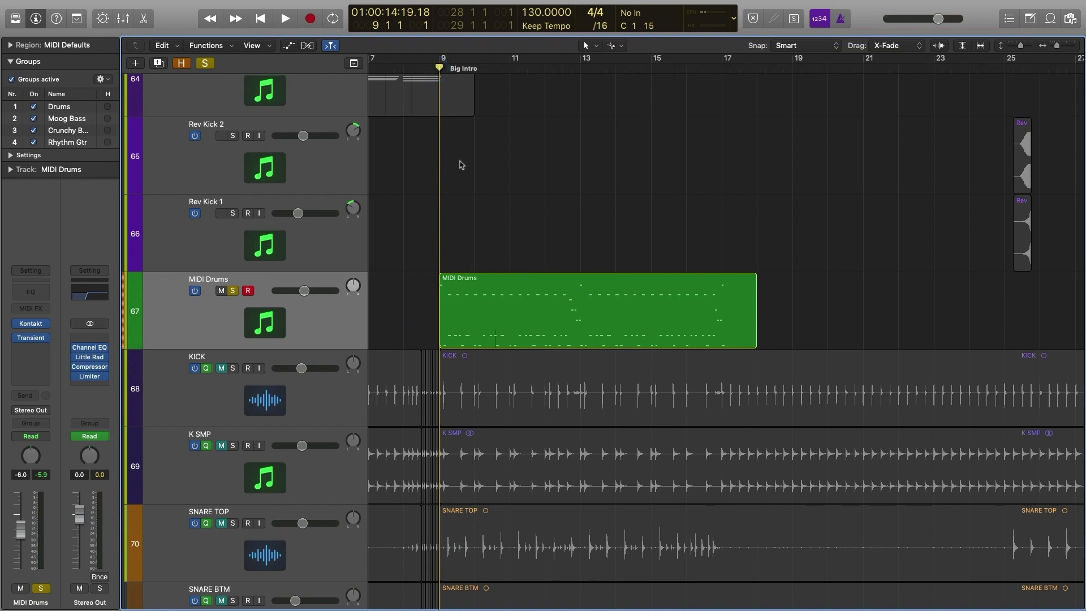
Create a software instrument track using AU Instruments > Native Instruments > Battery 4
key(alt+super+n)
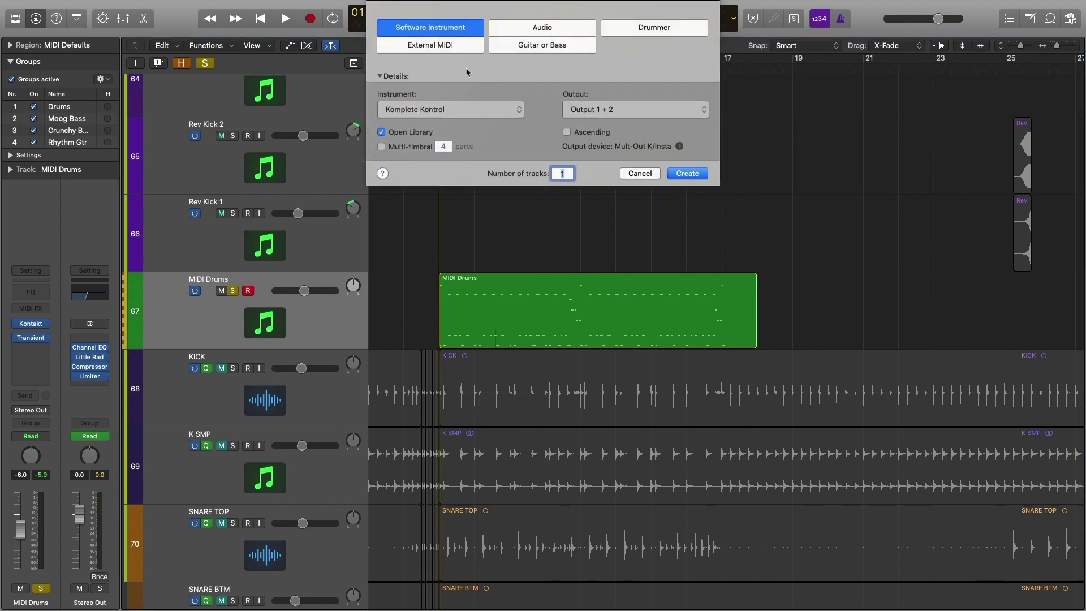
click(465, 109)
mouse_move(469, 384)
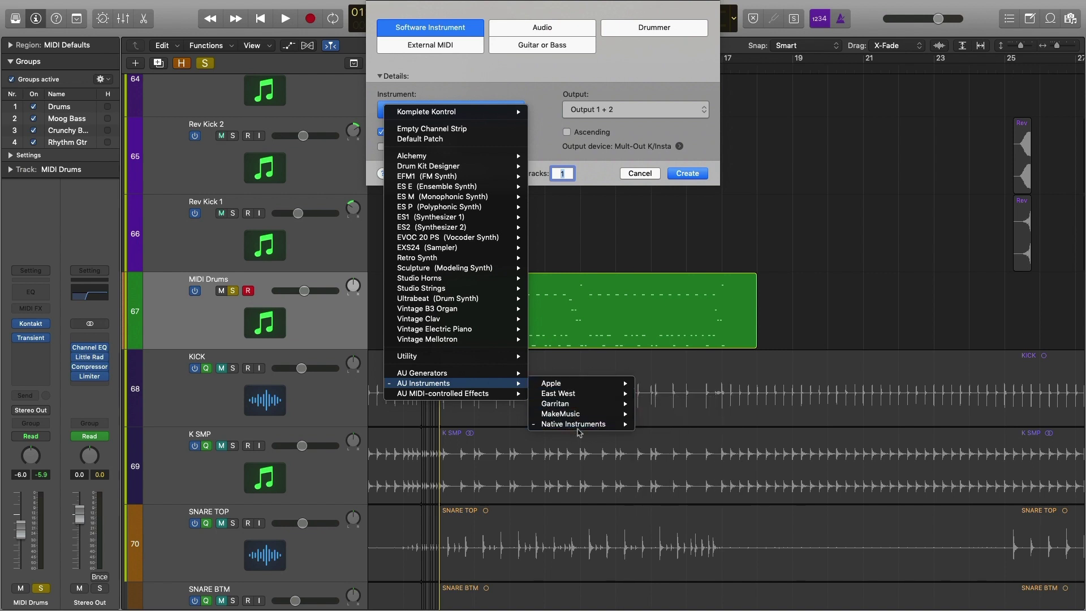
mouse_move(579, 432)
mouse_move(676, 436)
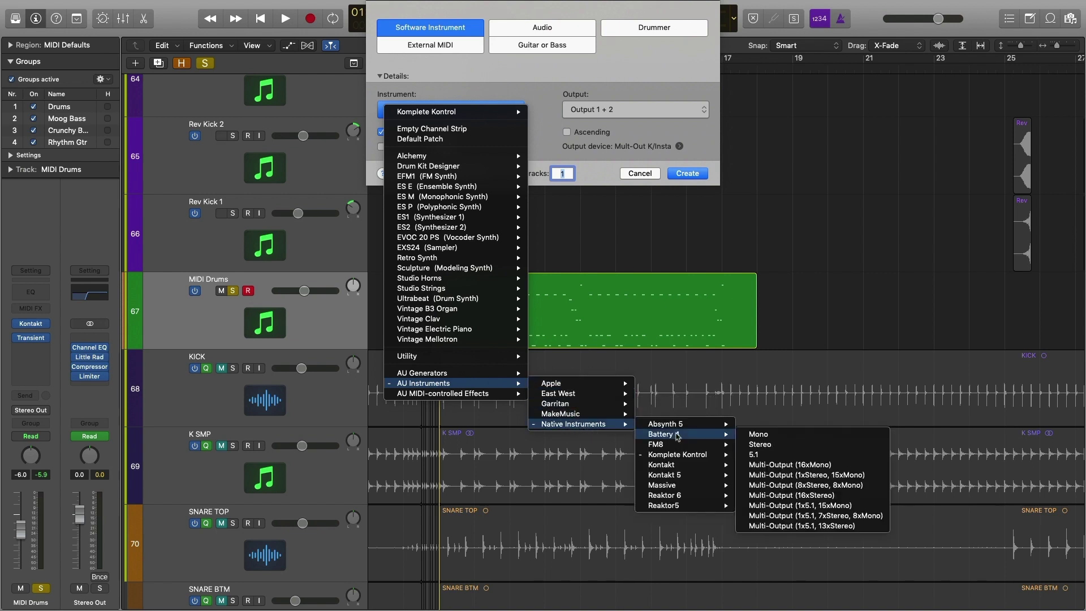
click(755, 439)
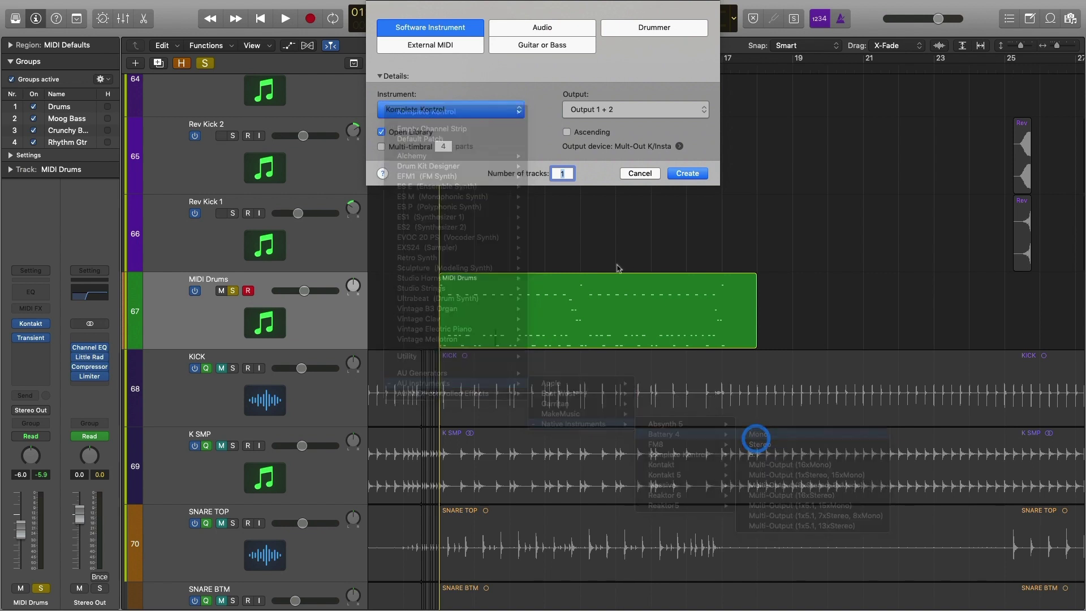
click(681, 178)
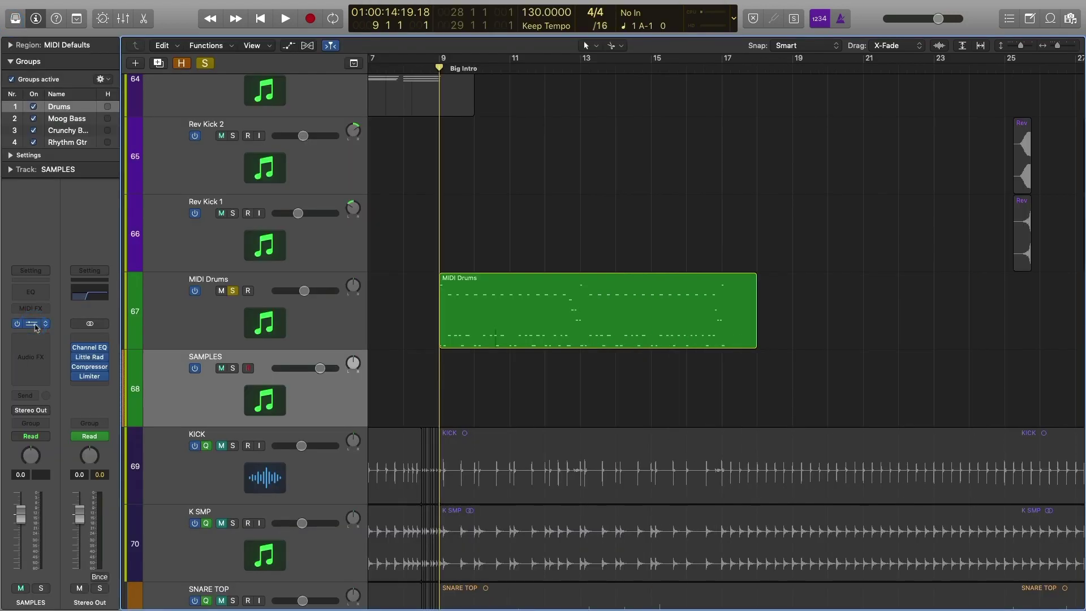
Open Battery 4's sample browser and audition kicks starting from Kick Alias 1 V2
click(38, 325)
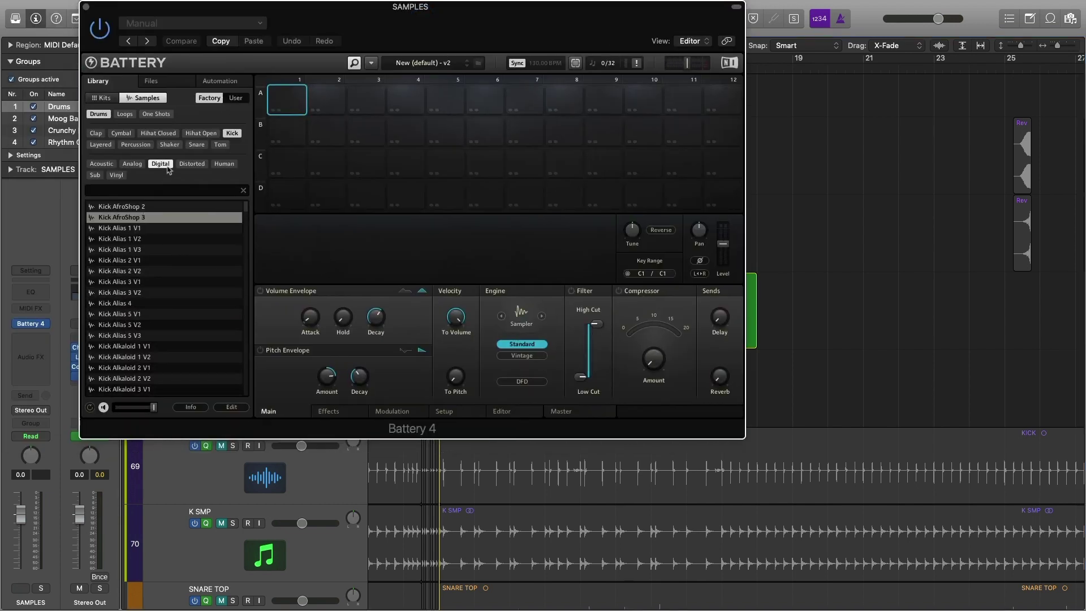
click(103, 98)
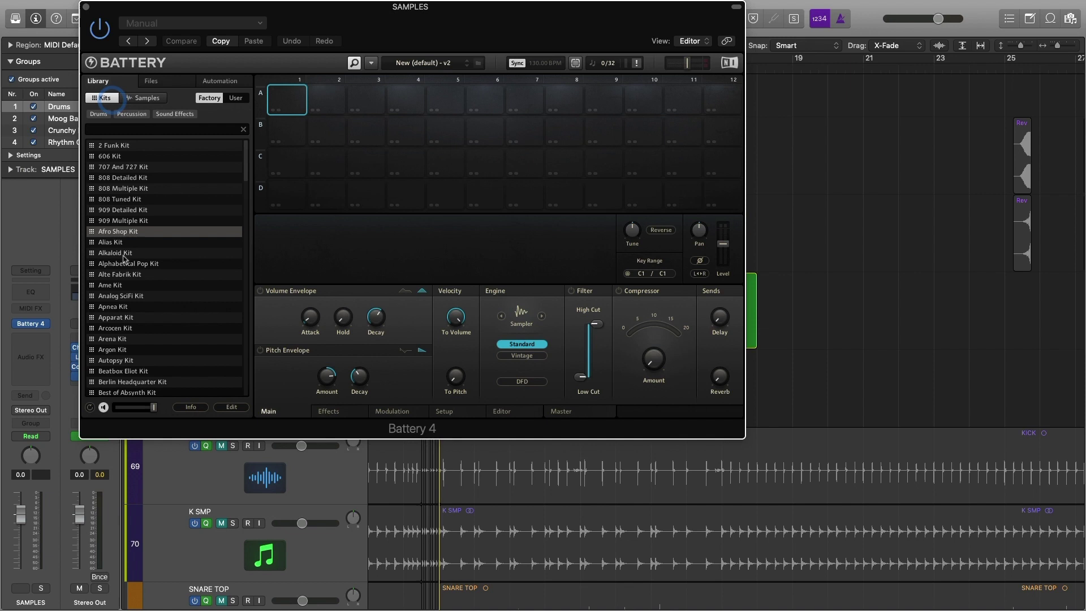
click(143, 99)
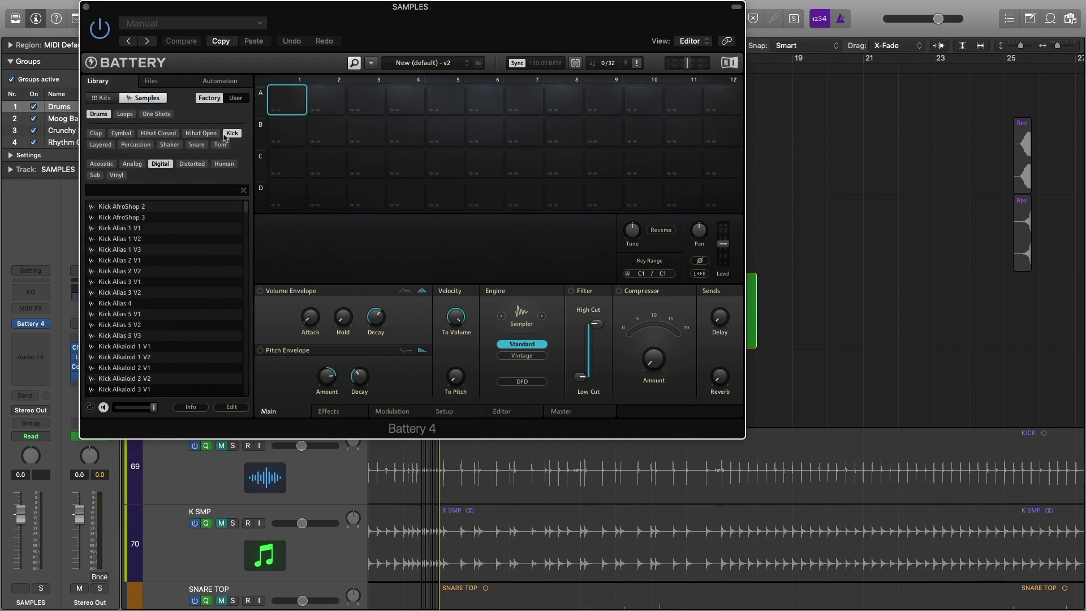
click(146, 242)
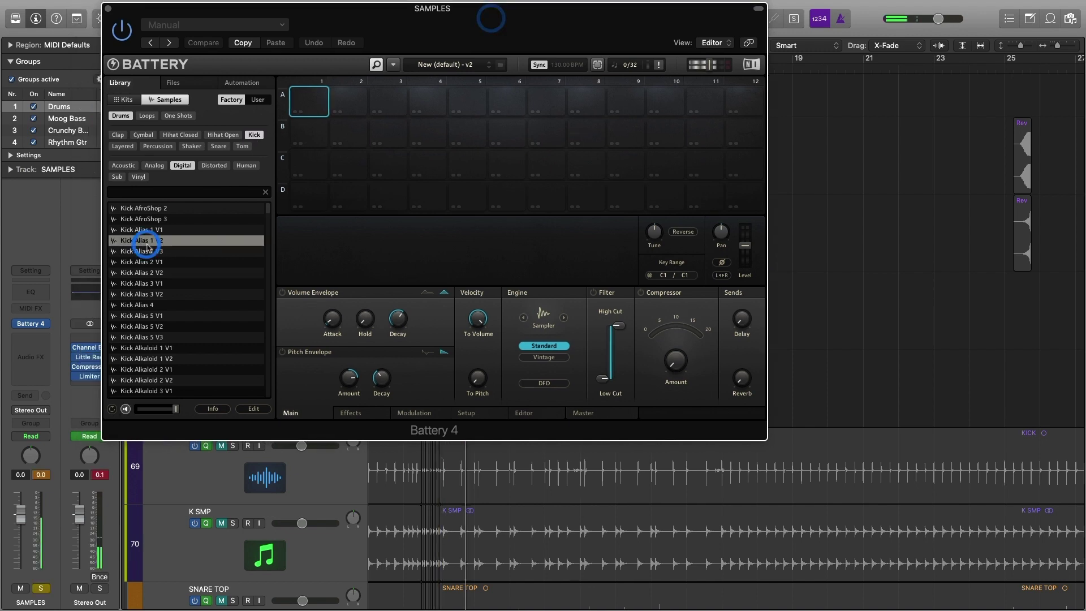
key(Down)
key(Down)
key(Down)
key(Down)
key(Down)
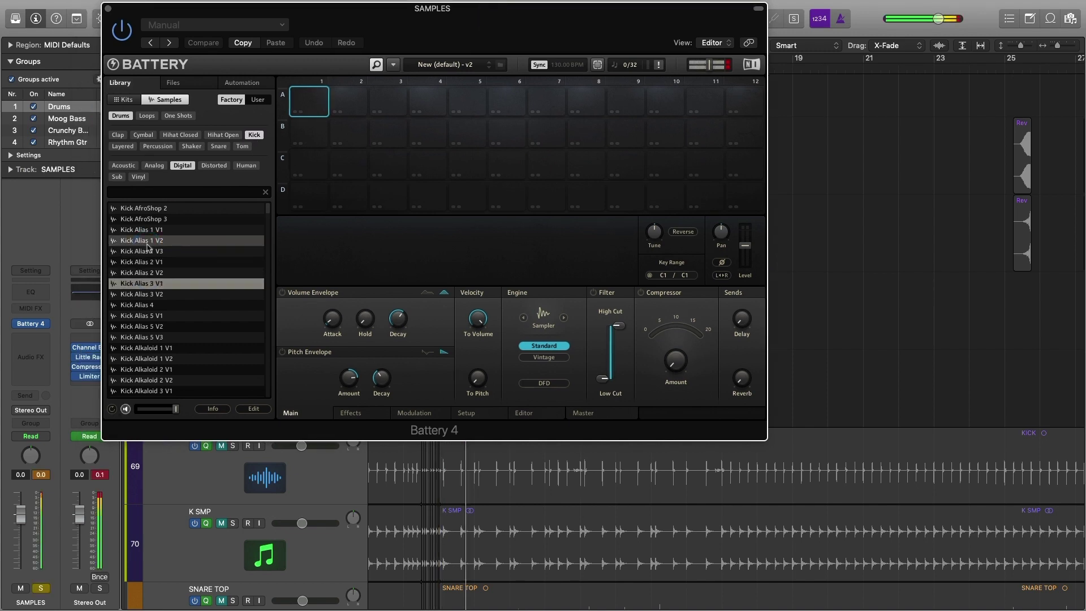
key(Down)
key(Down)
key(Down)
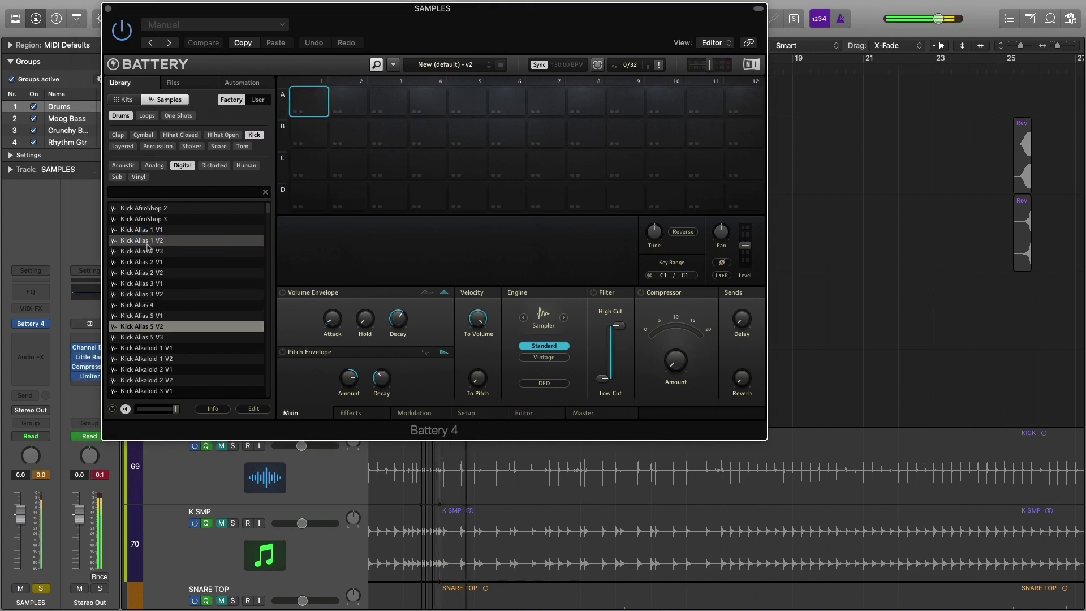
Audition Kick DubRemix V22, V21 and V20, and load V20 onto pad A1
scroll(192, 348, down, 4)
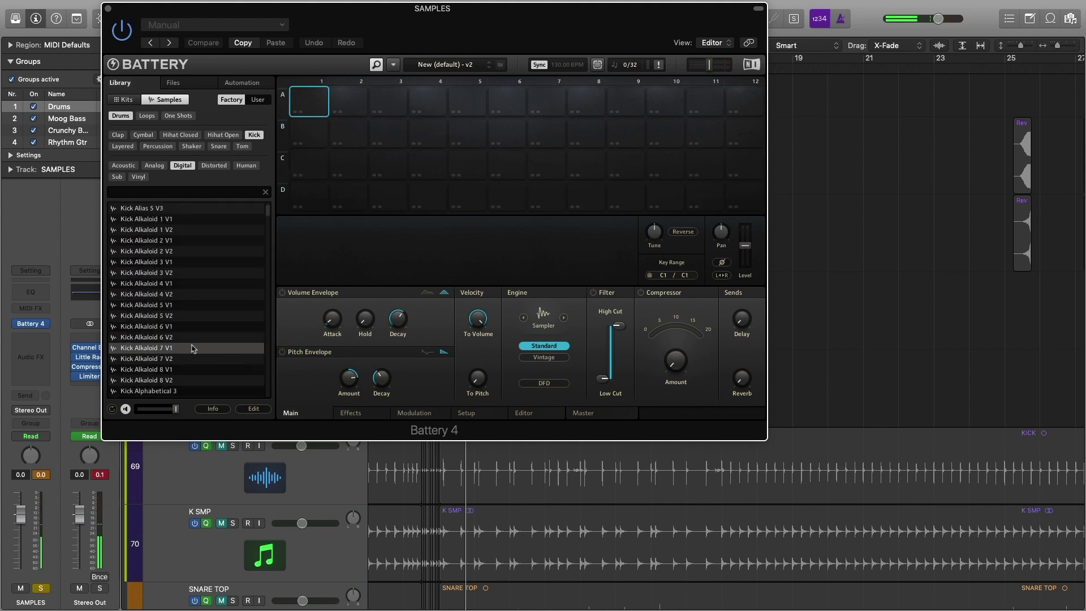
scroll(192, 348, down, 7)
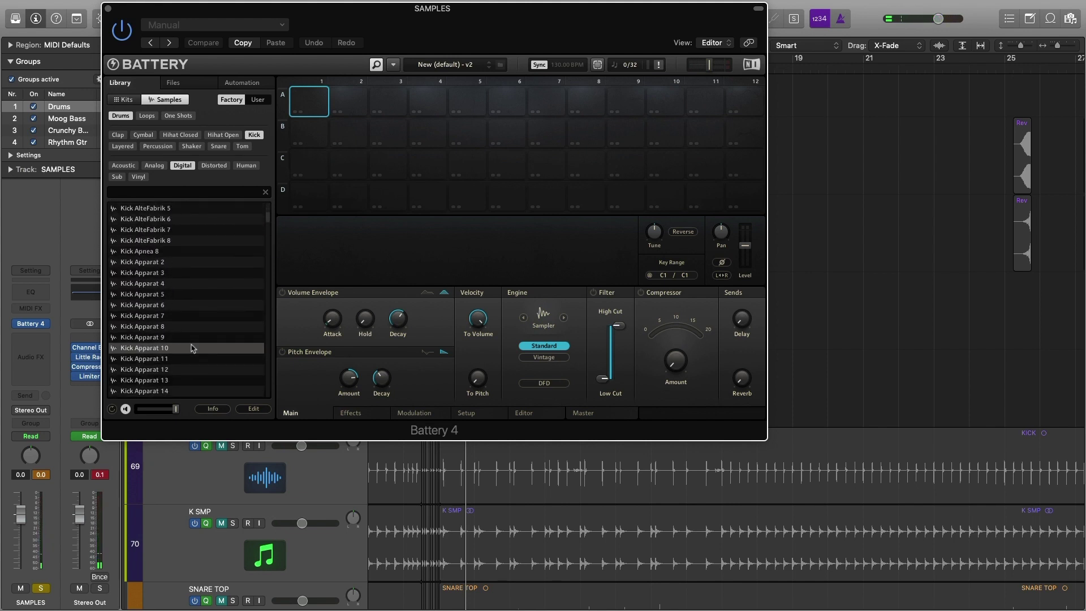
scroll(192, 348, down, 5)
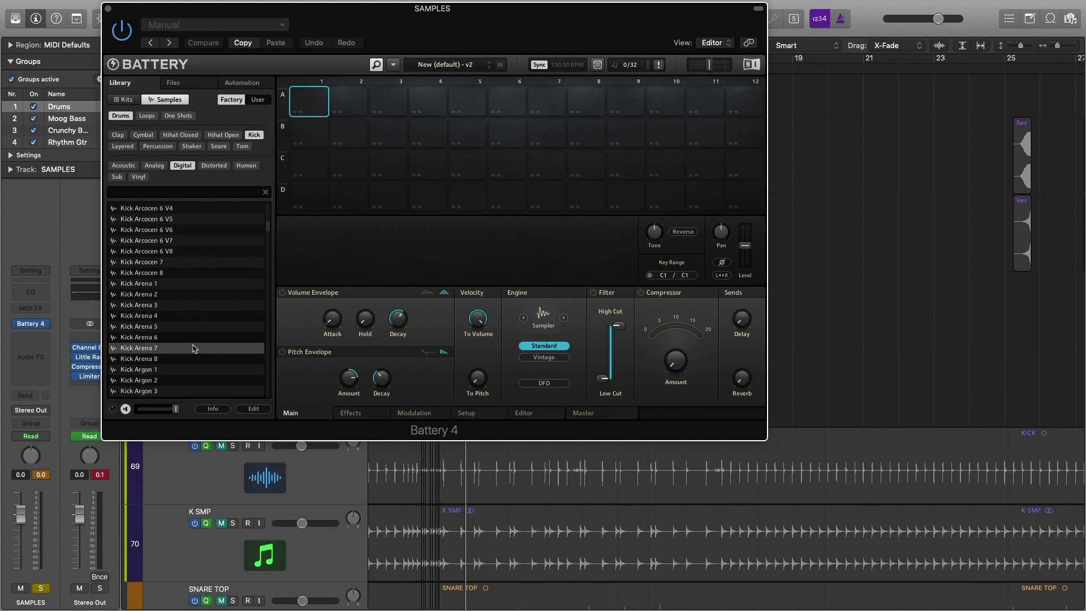
scroll(192, 348, down, 15)
click(188, 320)
click(179, 304)
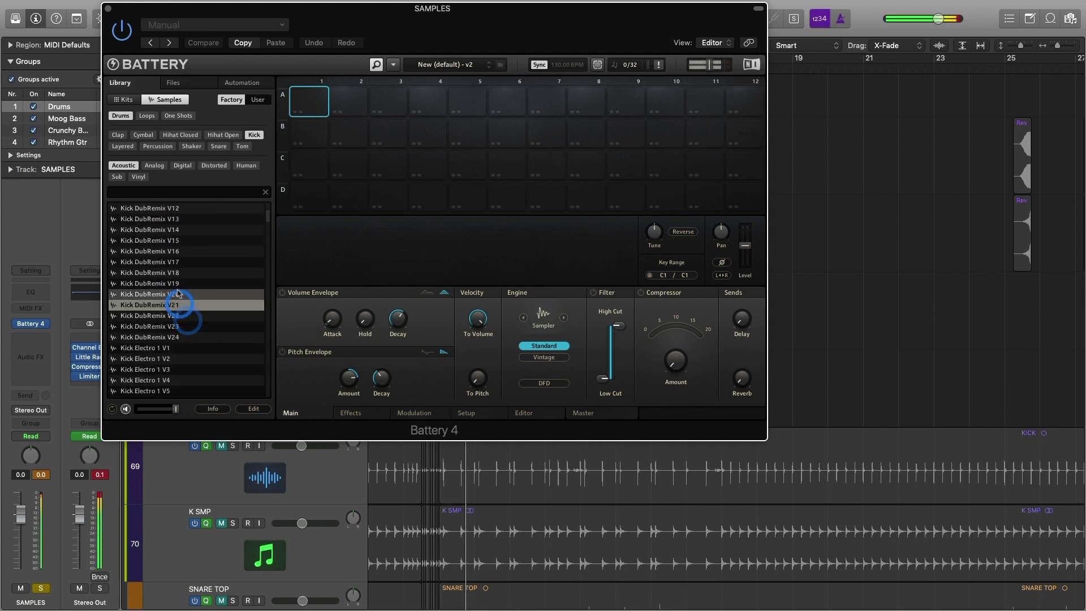
click(179, 293)
drag(154, 300, 309, 111)
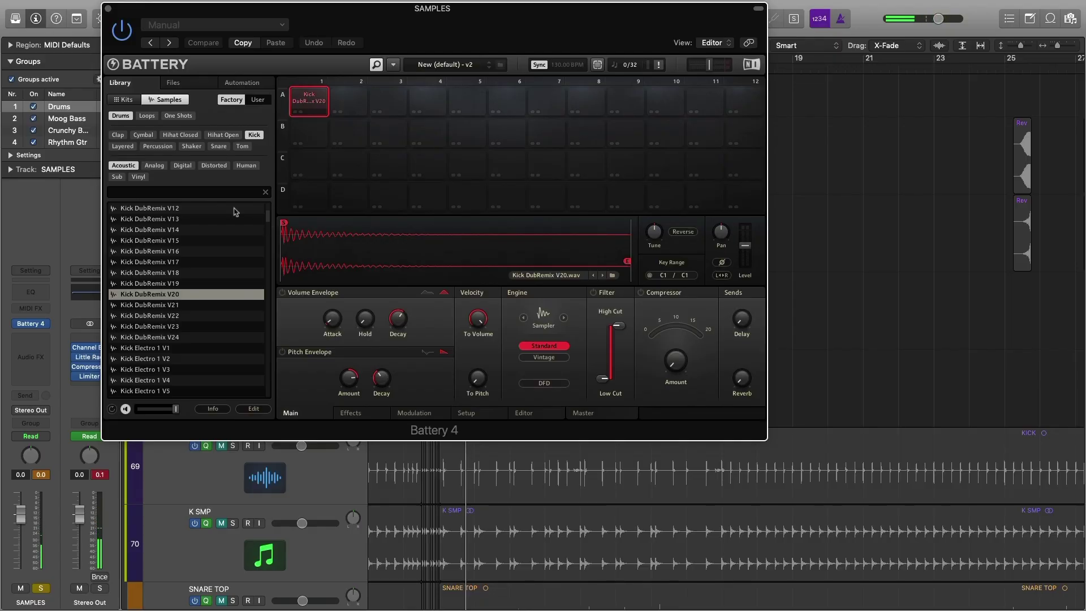
click(219, 147)
Audition Snare Dragon 5, Snare Dragon 7 and Snare DubRemix 2 and 3 samples in the library
scroll(180, 339, down, 10)
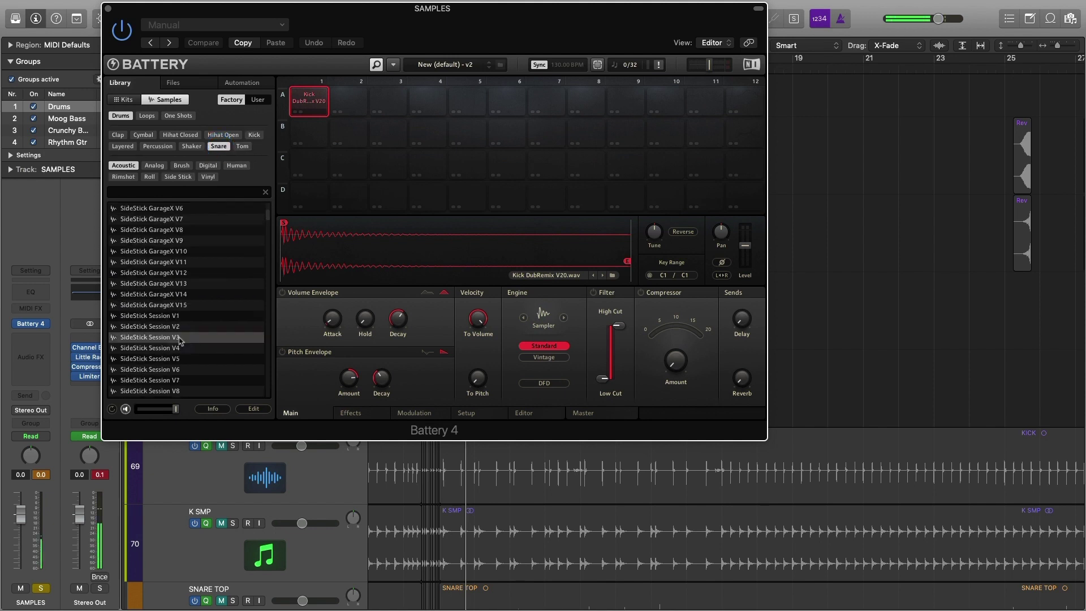
scroll(179, 339, down, 10)
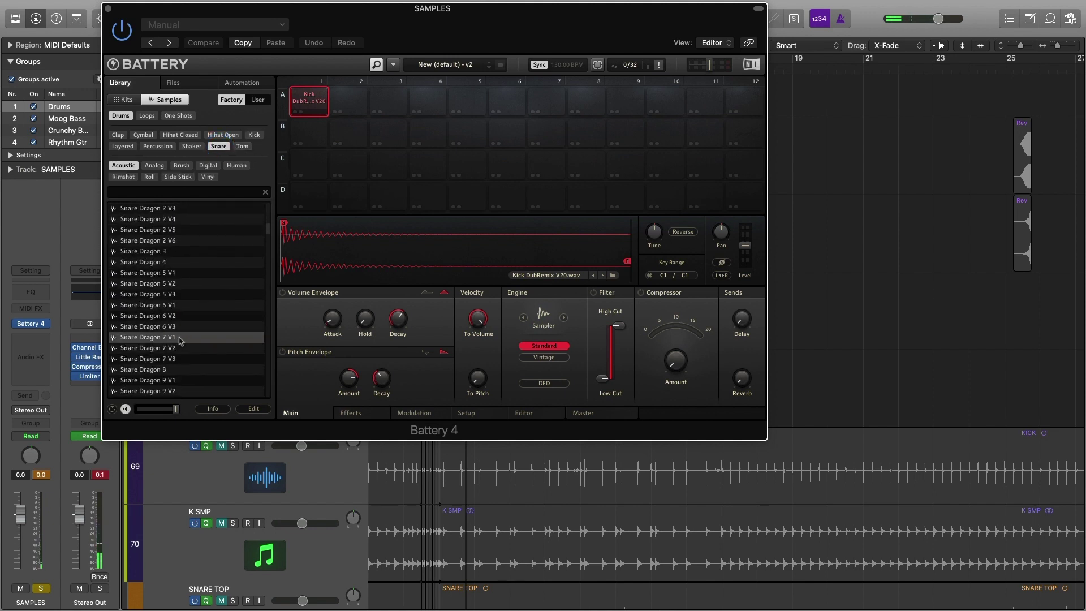
click(157, 294)
click(168, 273)
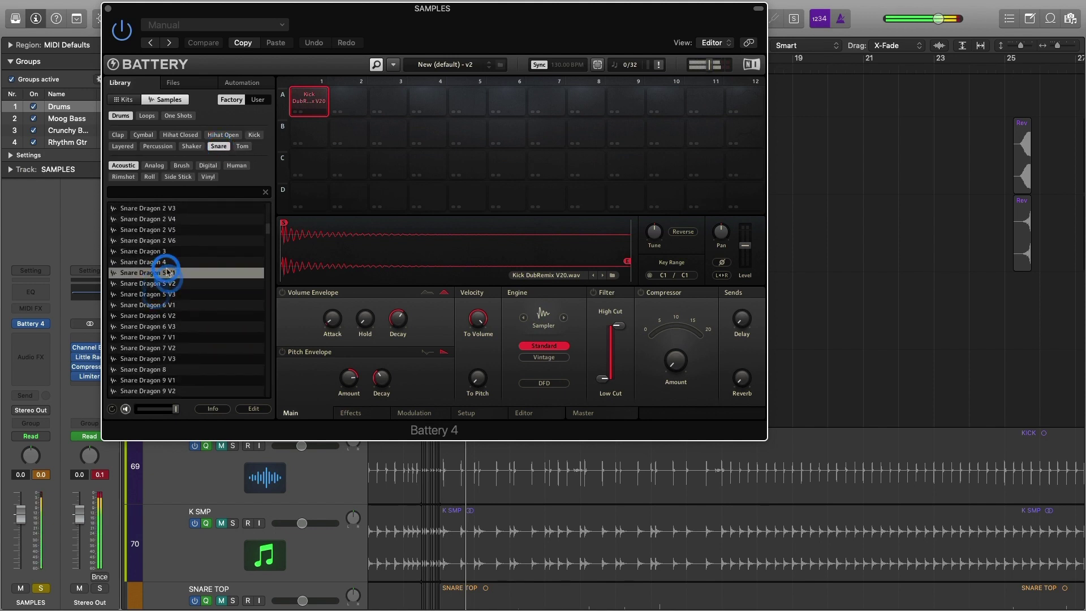
click(176, 360)
scroll(180, 351, down, 8)
click(181, 371)
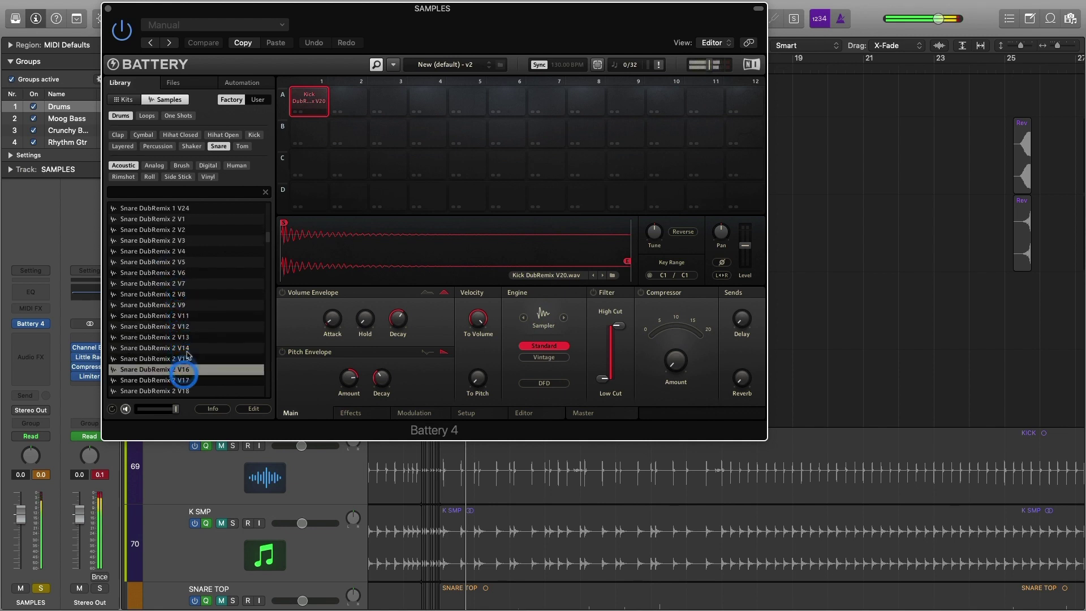
scroll(189, 376, down, 4)
click(192, 380)
click(192, 358)
Audition more Snare DubRemix 3 variations (V17, V20, V22) and Snare Elektro 1 samples
scroll(191, 367, down, 2)
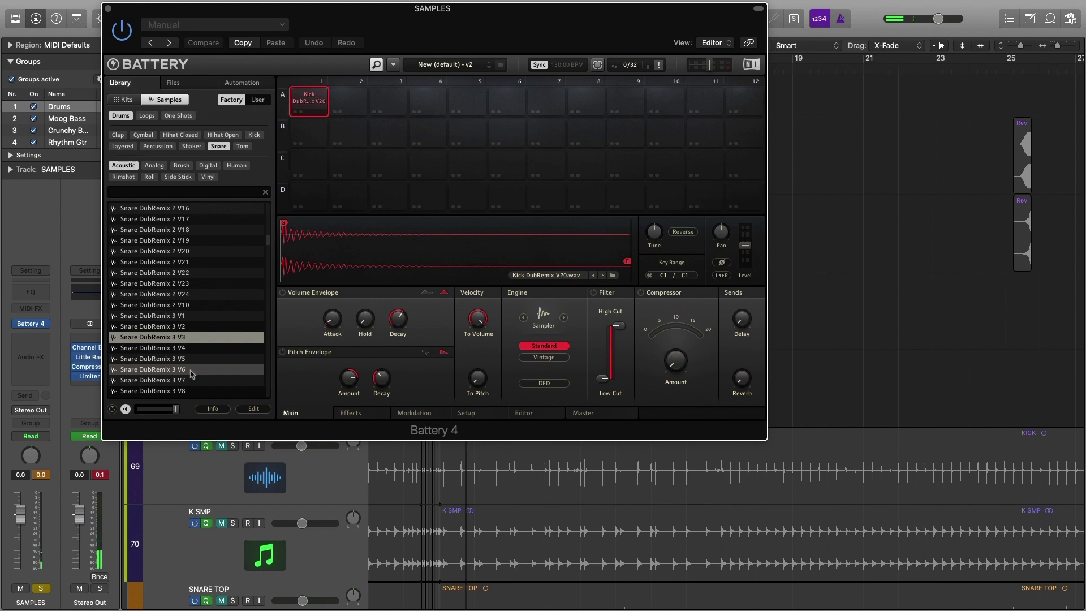
scroll(190, 362, down, 8)
click(188, 348)
click(190, 369)
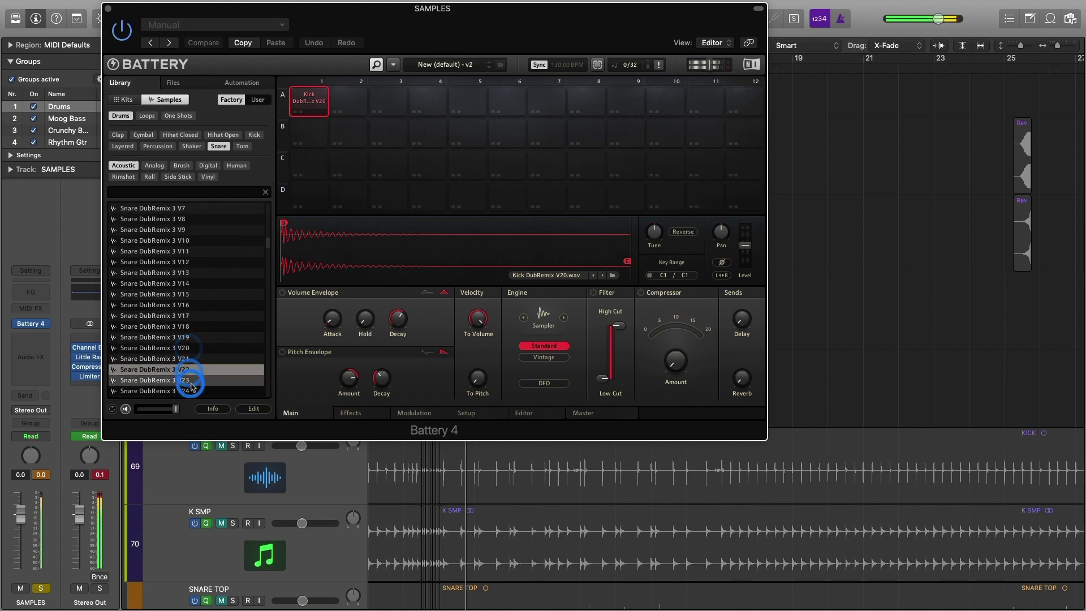
click(188, 348)
click(186, 315)
scroll(184, 319, down, 6)
click(183, 327)
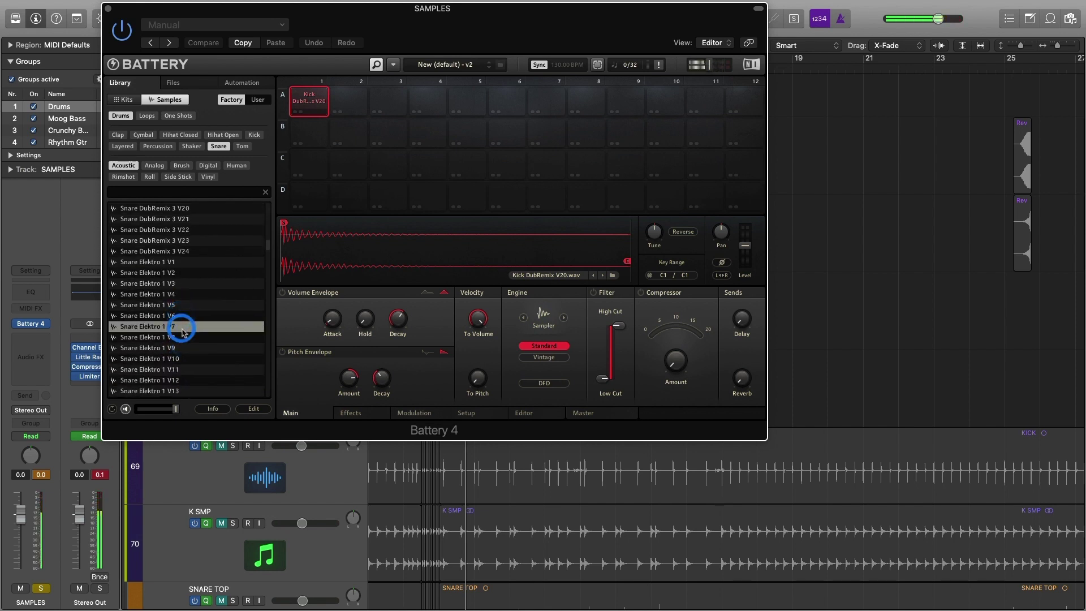
click(181, 346)
scroll(182, 361, down, 8)
Compare Snare Elektro 1 V24 and V25, then place V24 on pad A3 and select it
click(184, 375)
click(166, 320)
click(174, 339)
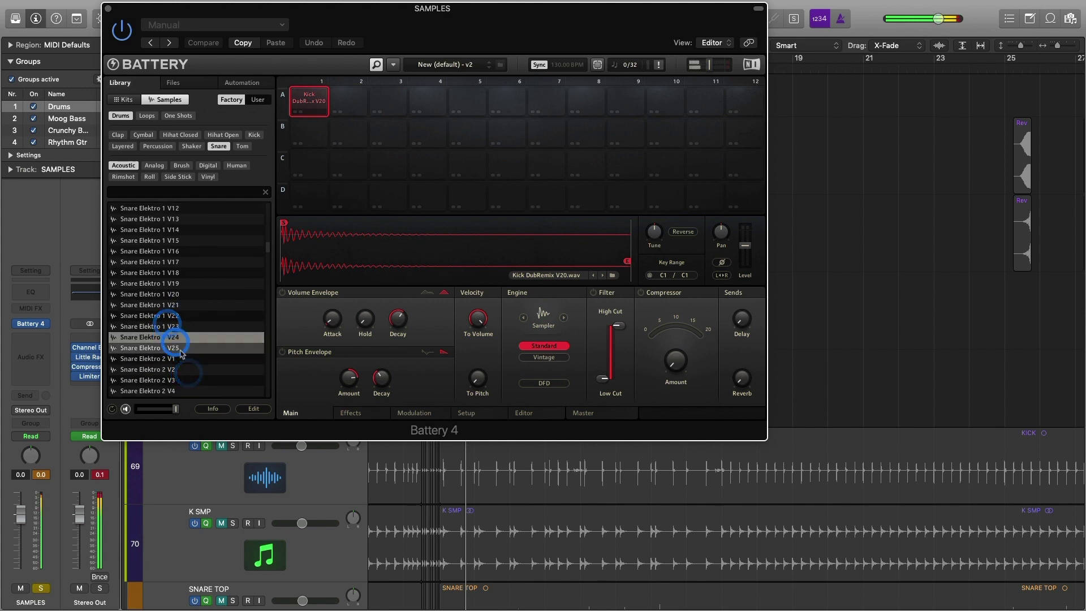
click(181, 350)
click(158, 338)
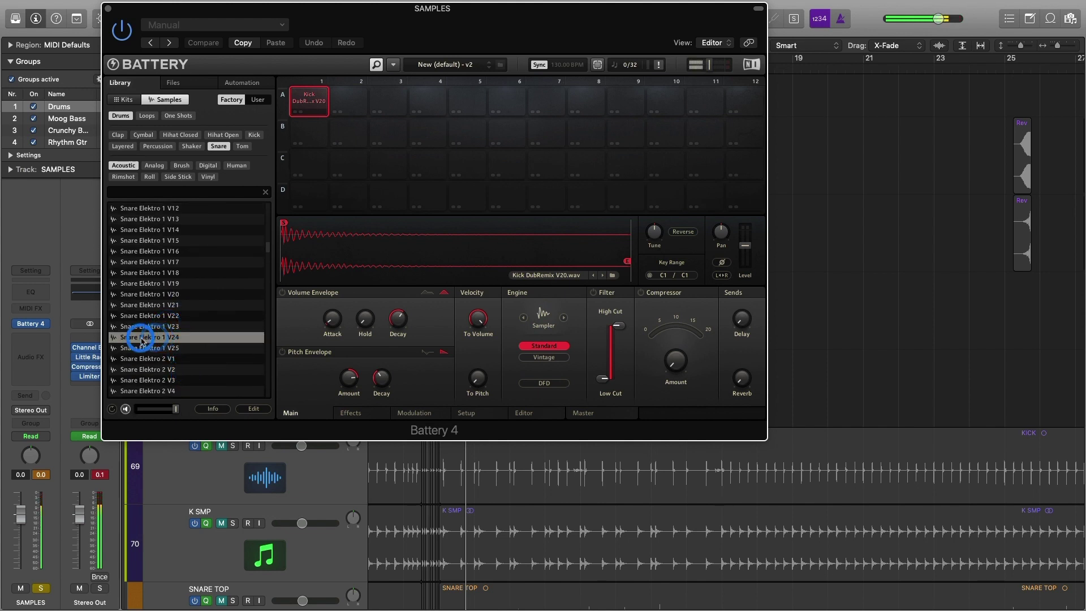
drag(156, 341, 371, 105)
click(395, 102)
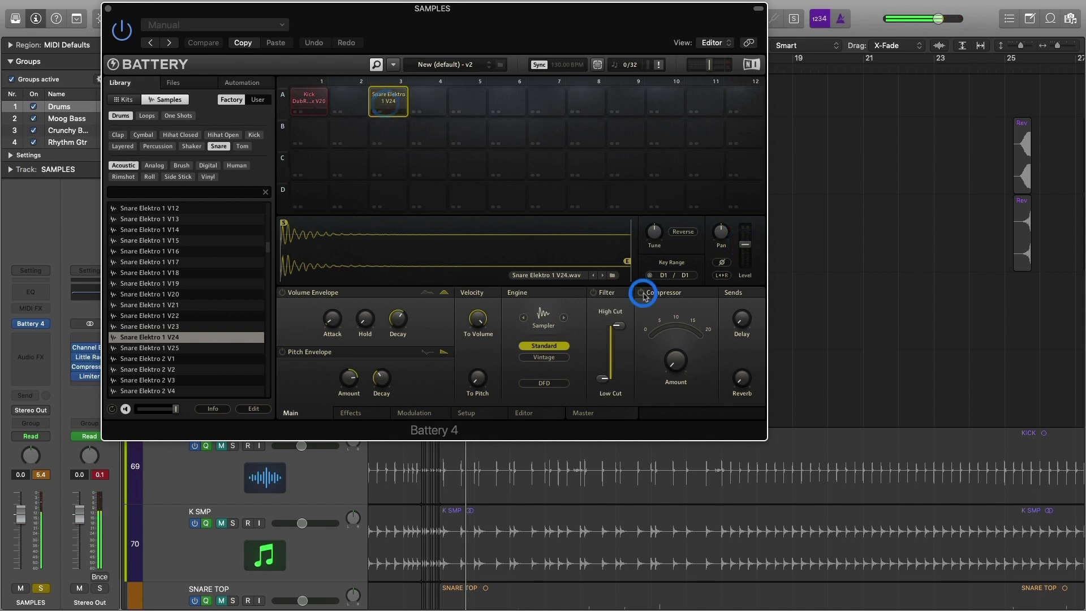
Play pad A3 to hear the Snare Elektro 1 V24 sample
click(384, 96)
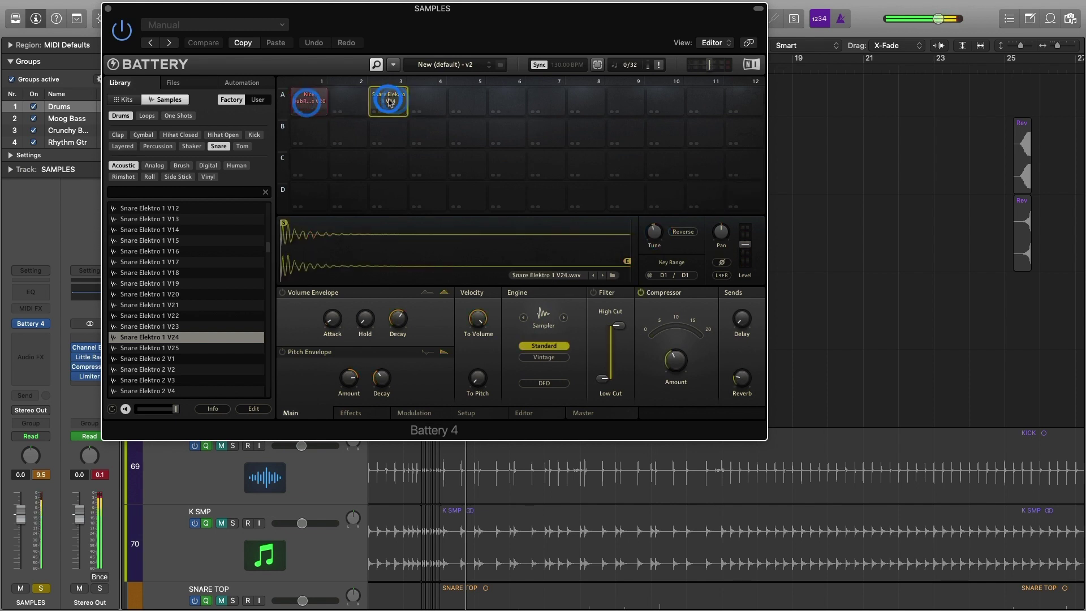
scroll(197, 255, down, 3)
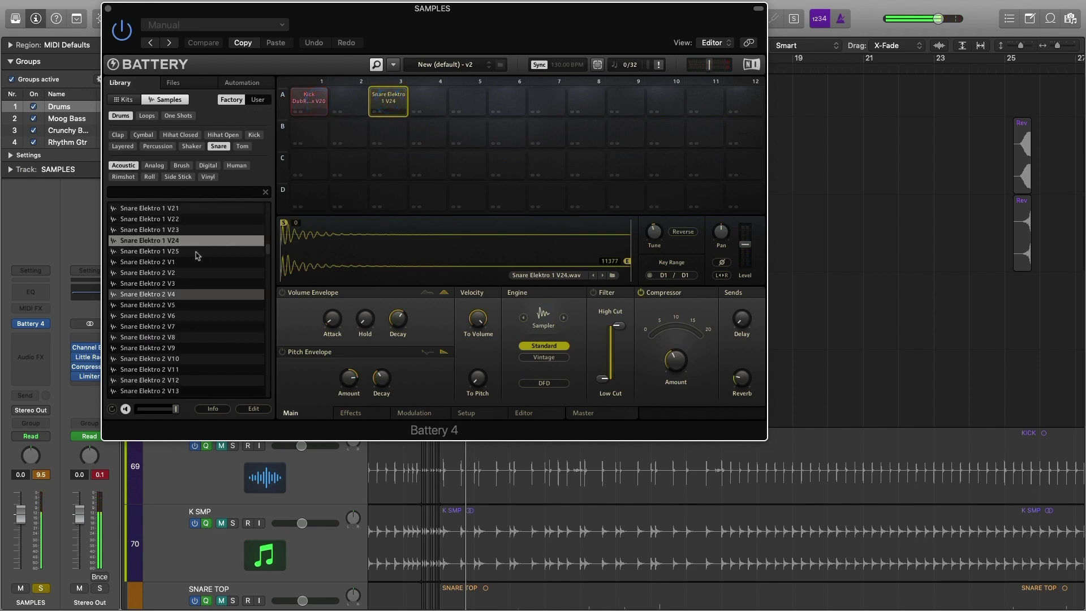
scroll(197, 256, down, 3)
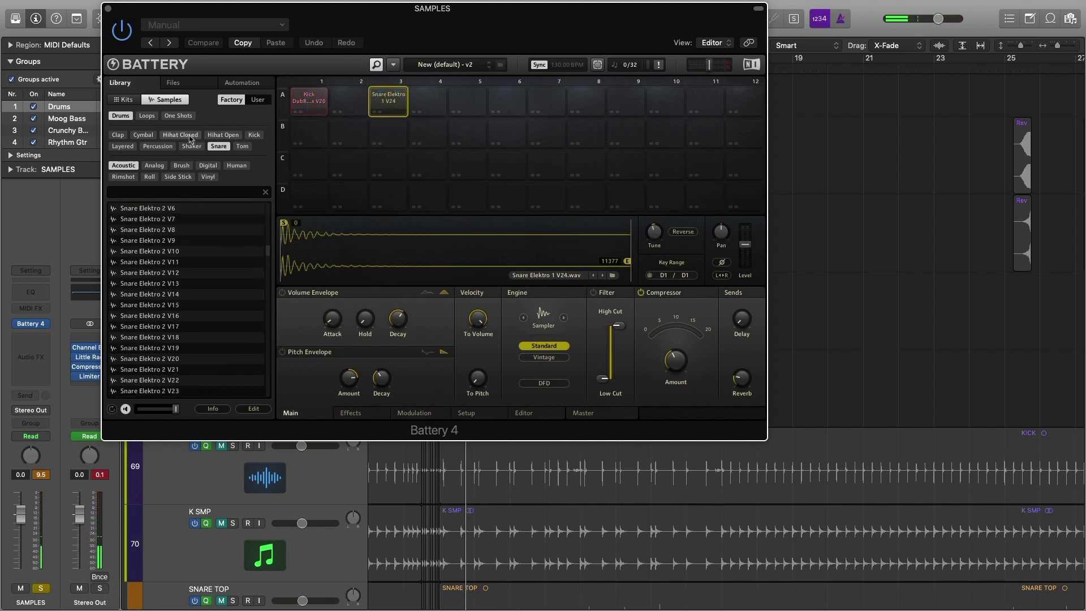
Filter the library to tom samples and load LowTomSessionX V7 onto pad A6
click(242, 145)
click(170, 278)
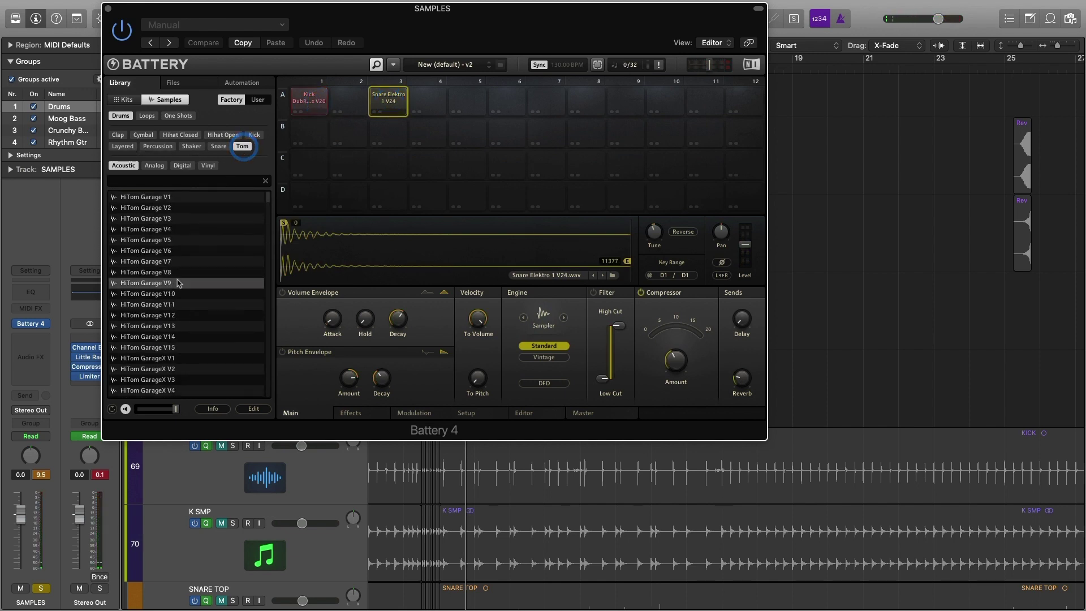
click(169, 315)
scroll(180, 345, down, 6)
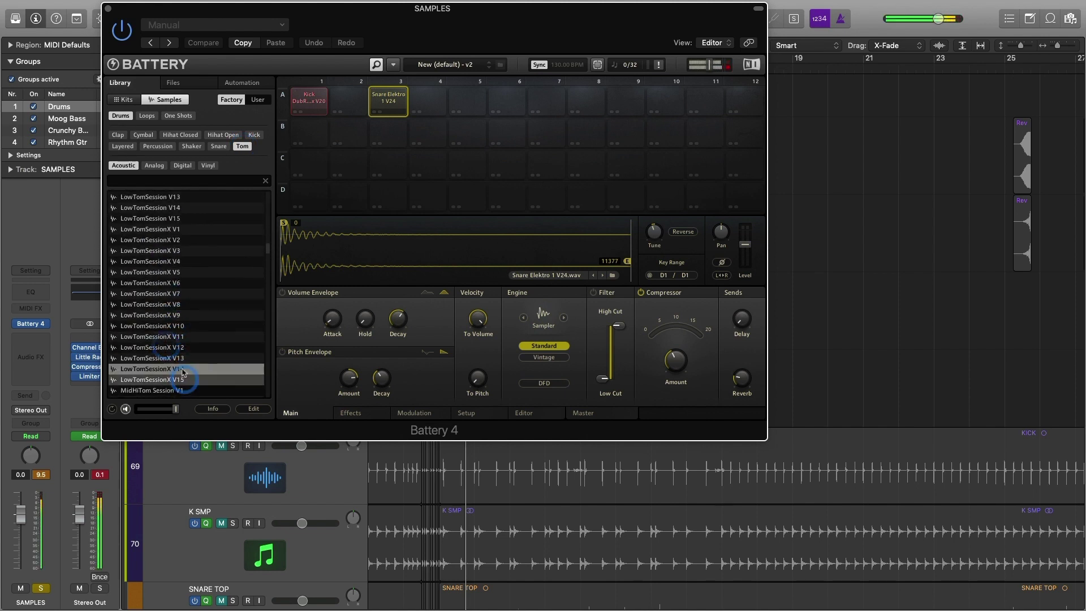
double_click(210, 293)
Put MidHiTom SessionX V7 on pad A8 and HiTom SessionX V8 on pad A10
scroll(217, 285, down, 5)
drag(187, 339, 589, 98)
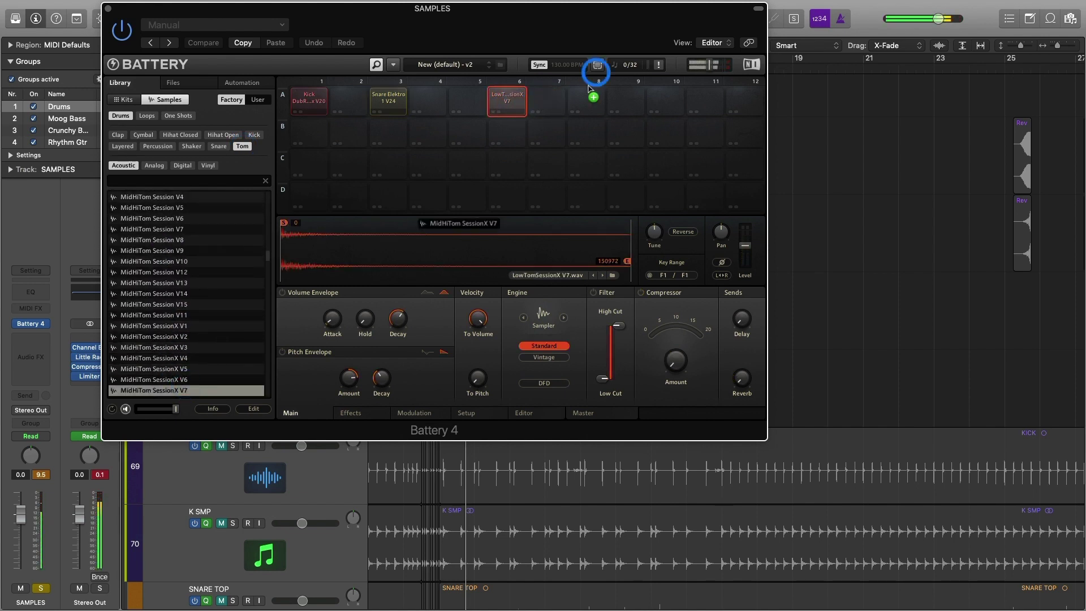
scroll(201, 279, up, 10)
click(162, 304)
drag(164, 306, 666, 101)
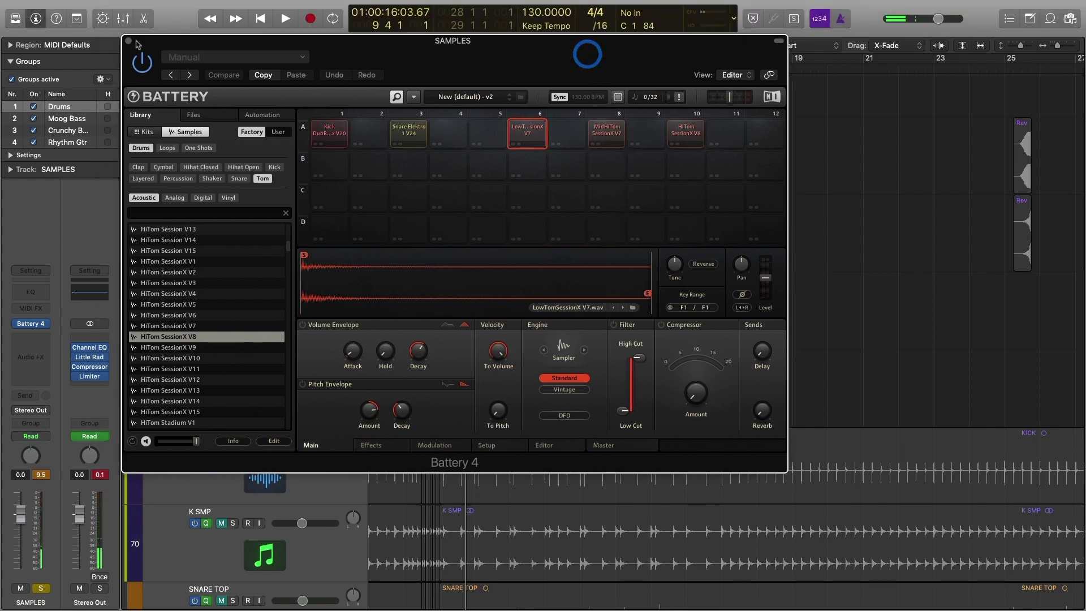
Close Battery and copy the MIDI Drums region onto the SAMPLES track
click(128, 40)
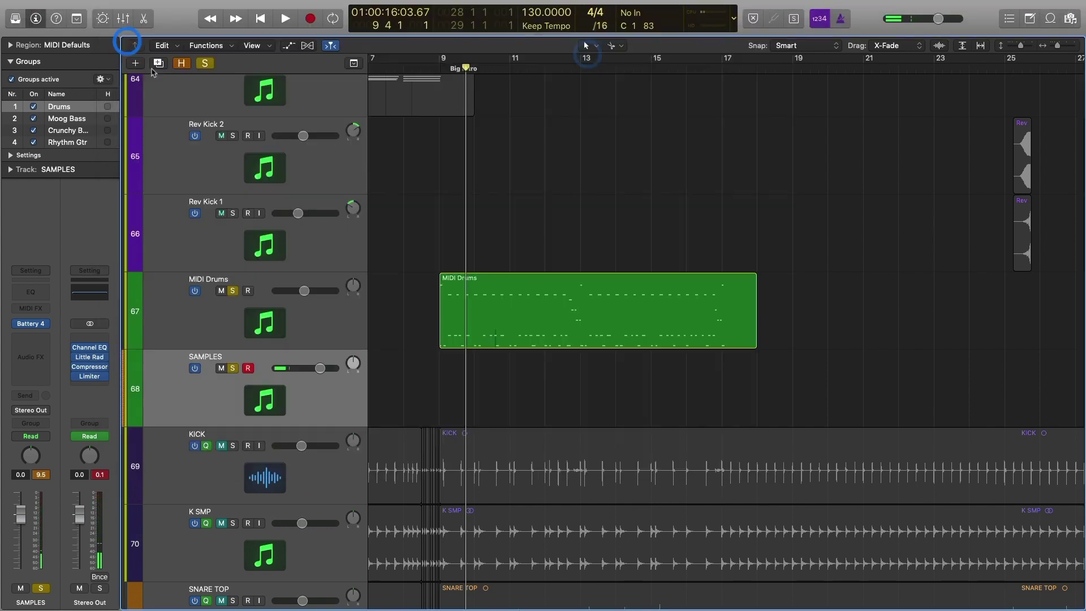
click(516, 325)
drag(495, 318, 495, 370)
click(442, 68)
click(453, 227)
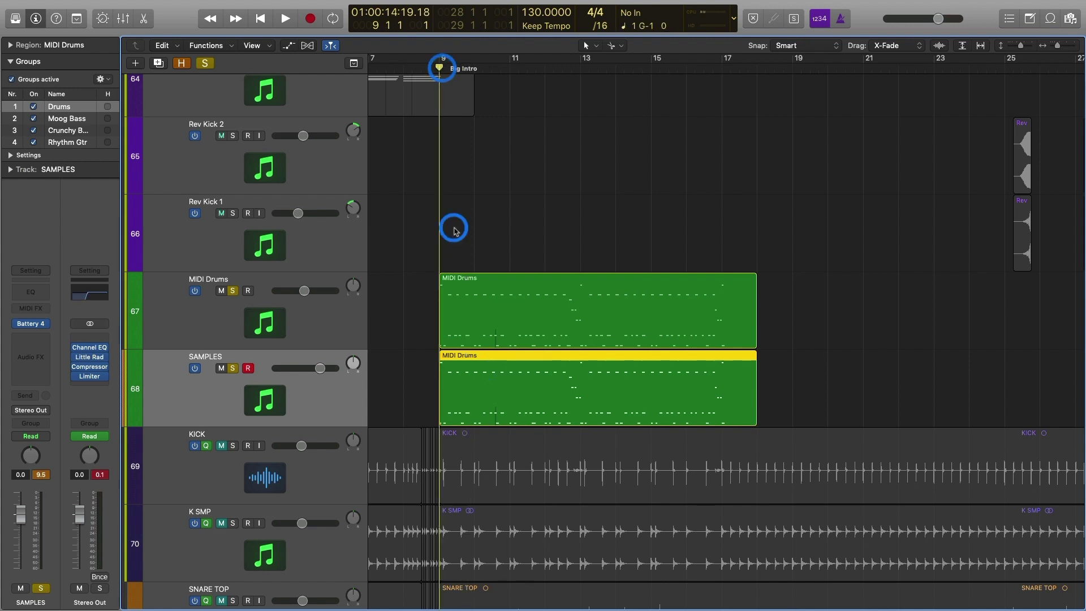
Play from the Big Intro marker while lowering the SAMPLES volume to about -7.6 dB
key(space)
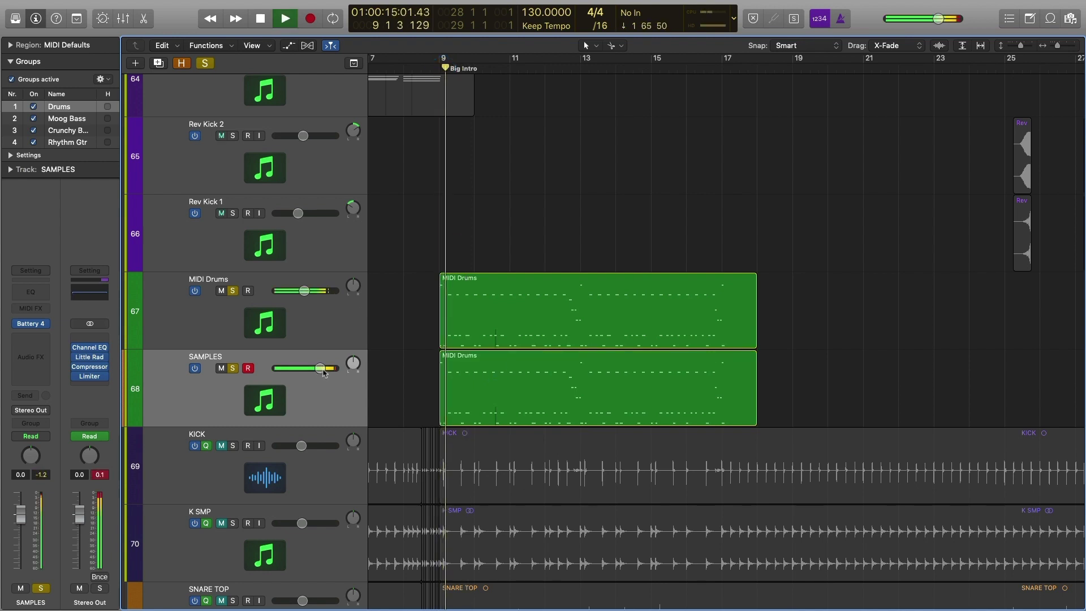
drag(319, 368, 292, 368)
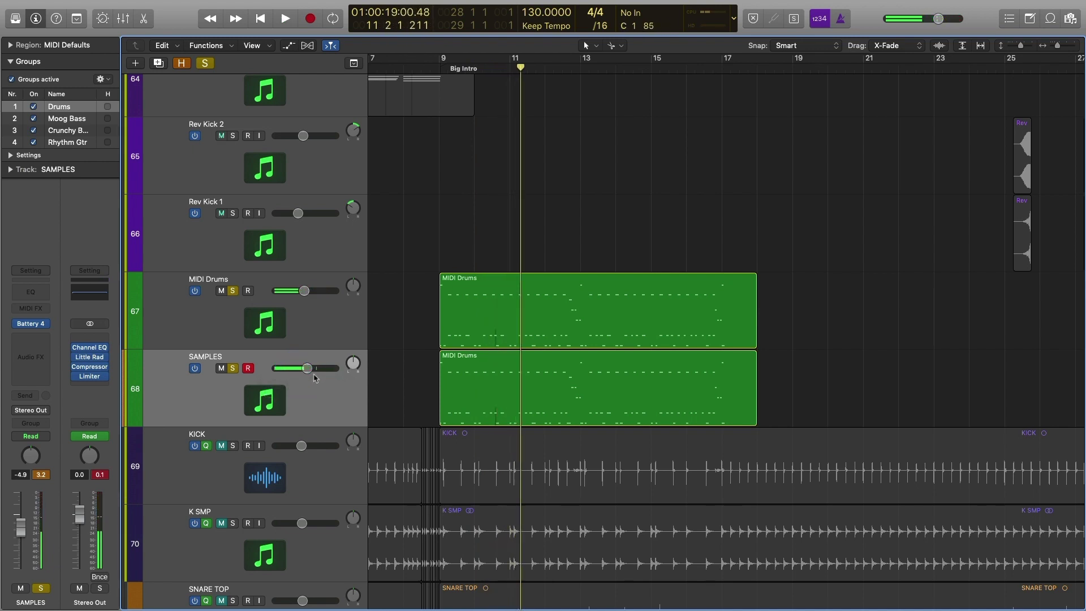
click(435, 69)
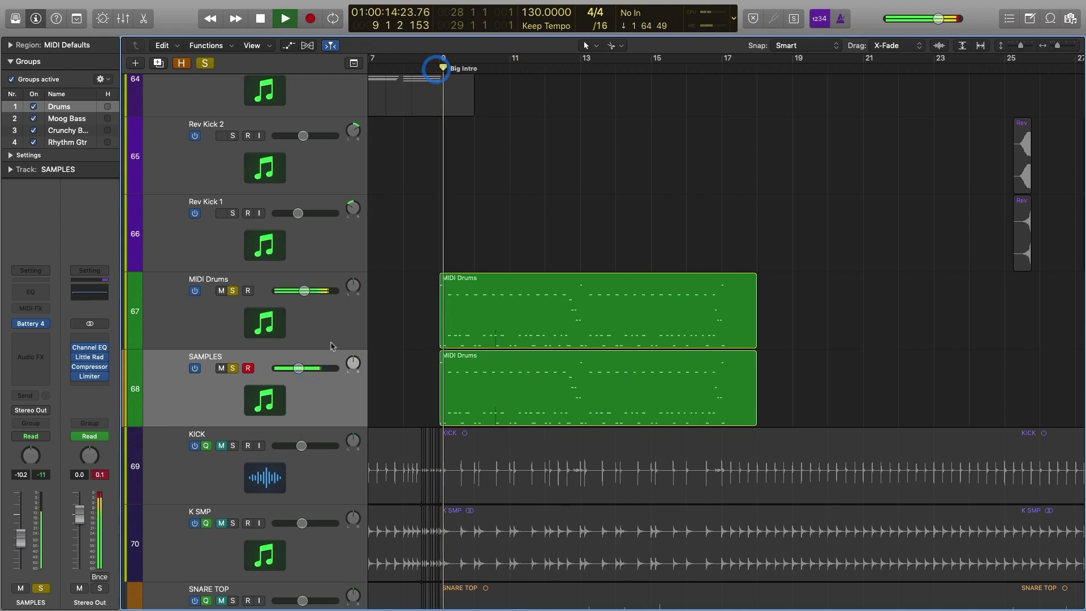
drag(296, 368, 306, 370)
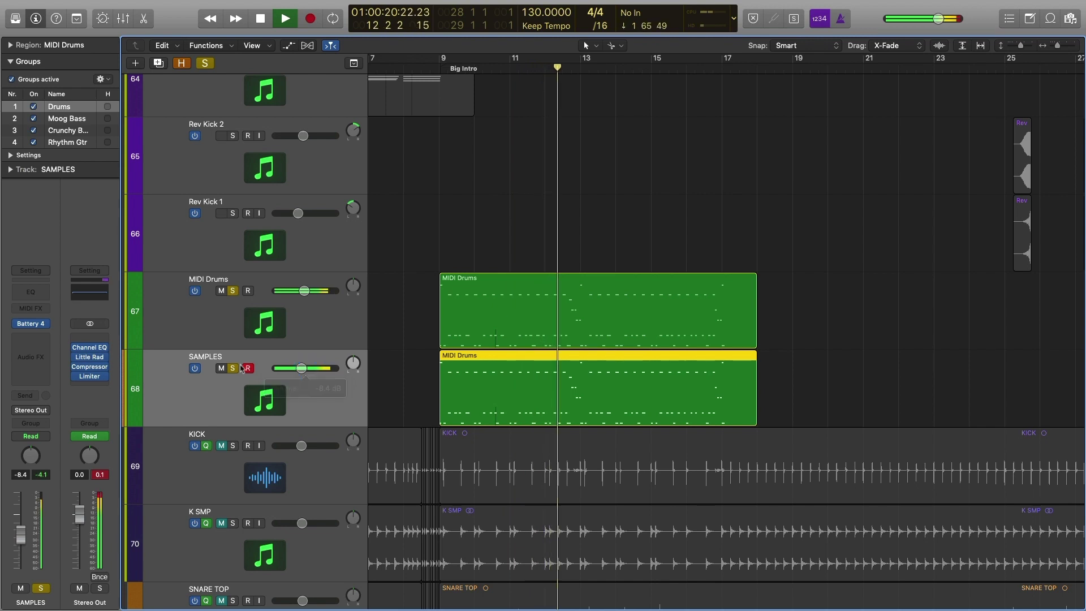
click(234, 368)
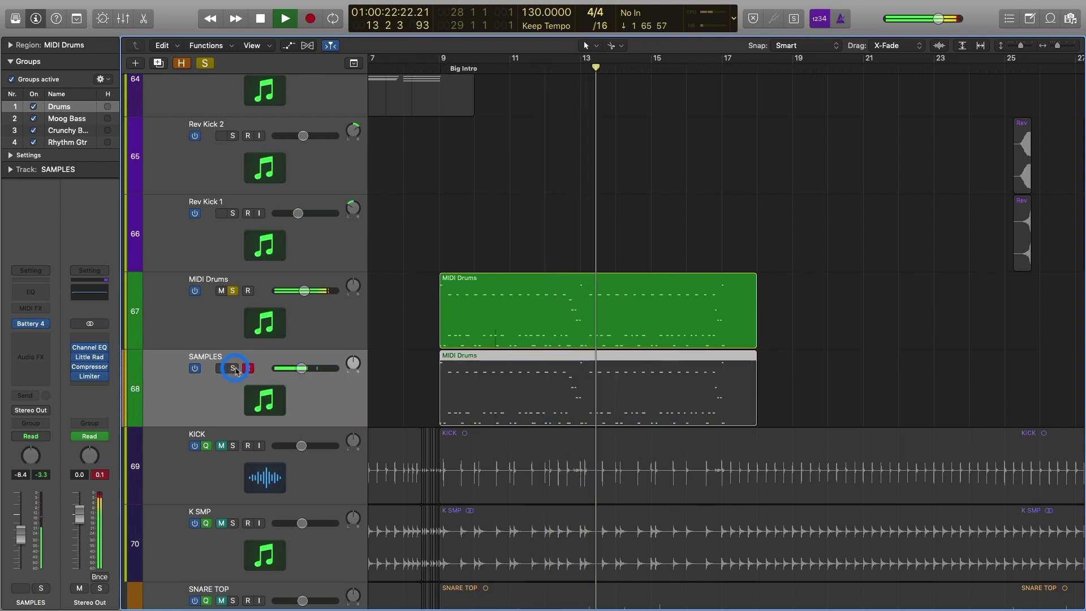
click(234, 368)
drag(300, 368, 301, 368)
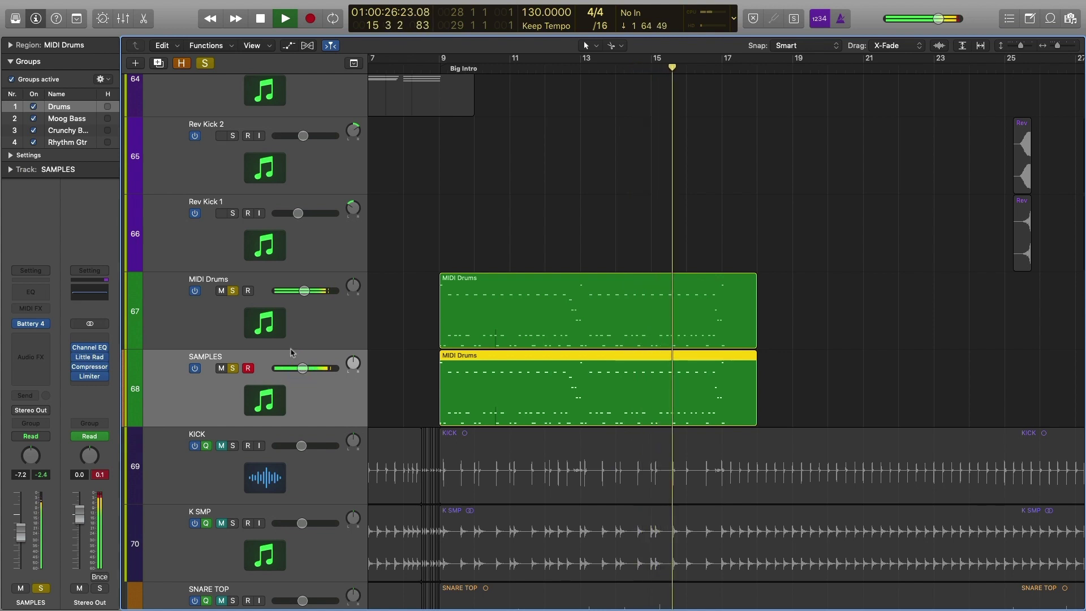
click(401, 331)
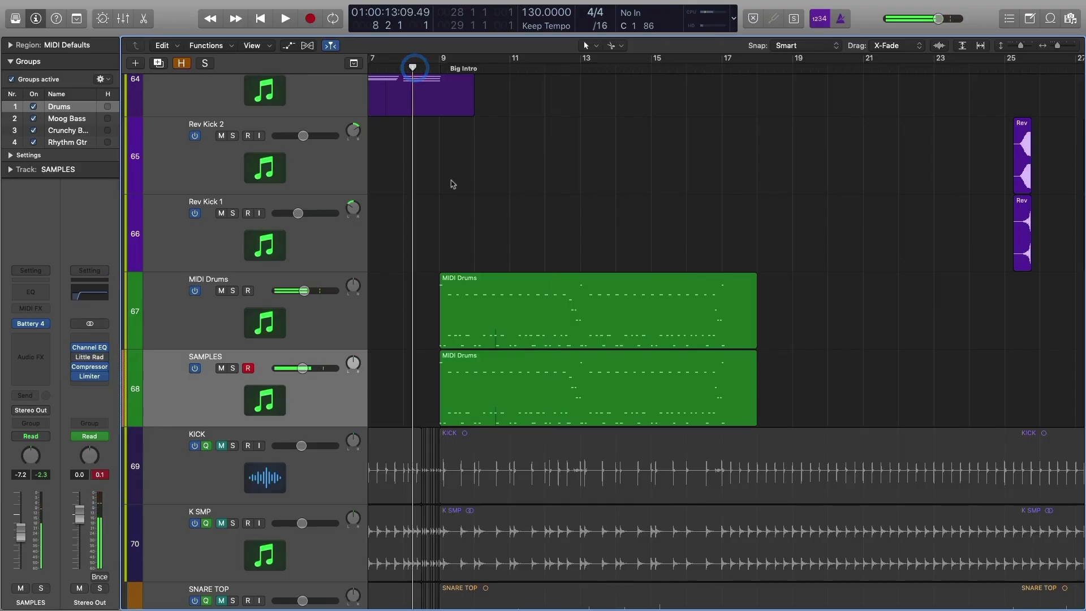
key(space)
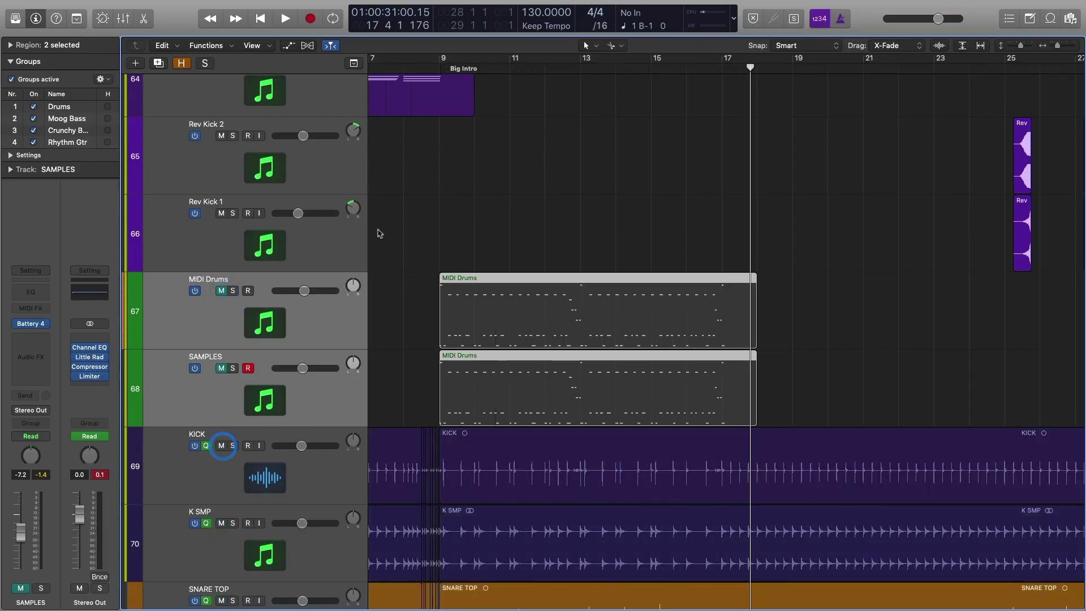
Play back from bar 8 to about bar 17, then unmute the MIDI Drums track
click(404, 69)
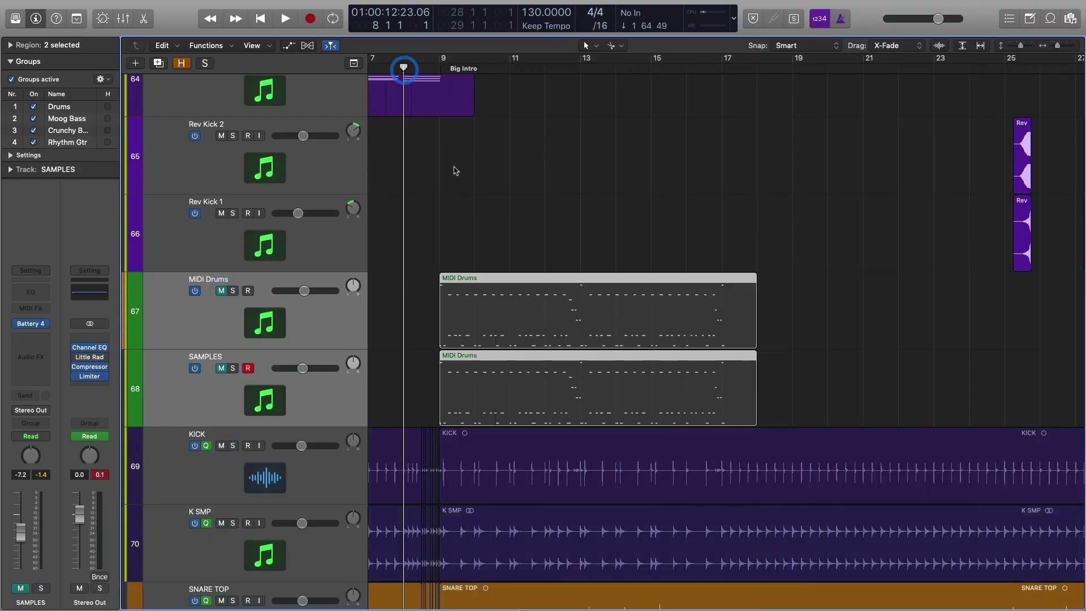
key(space)
scroll(484, 207, down, 10)
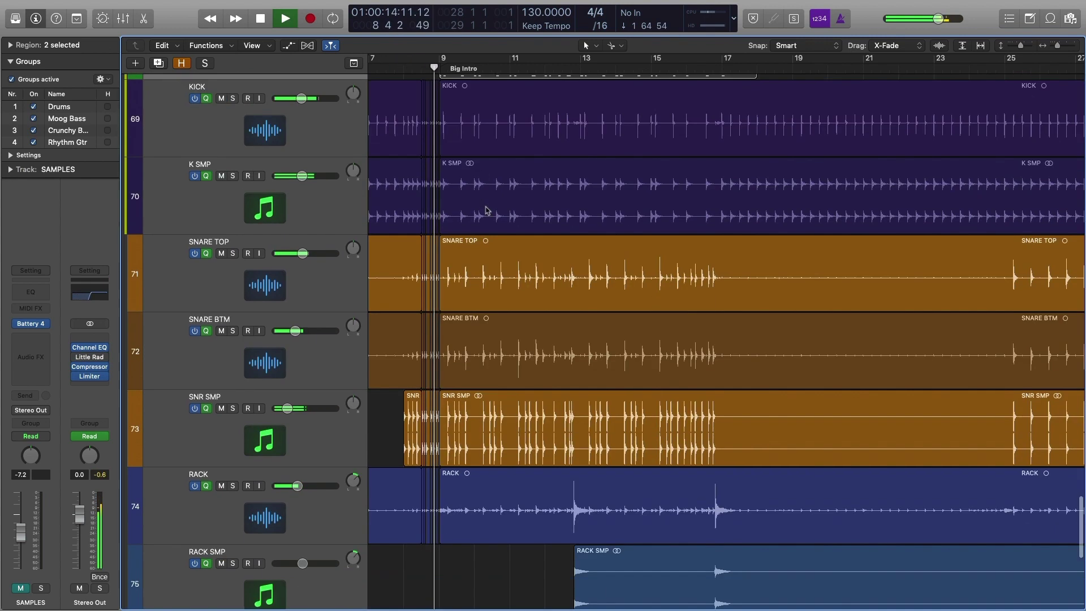
scroll(485, 210, up, 3)
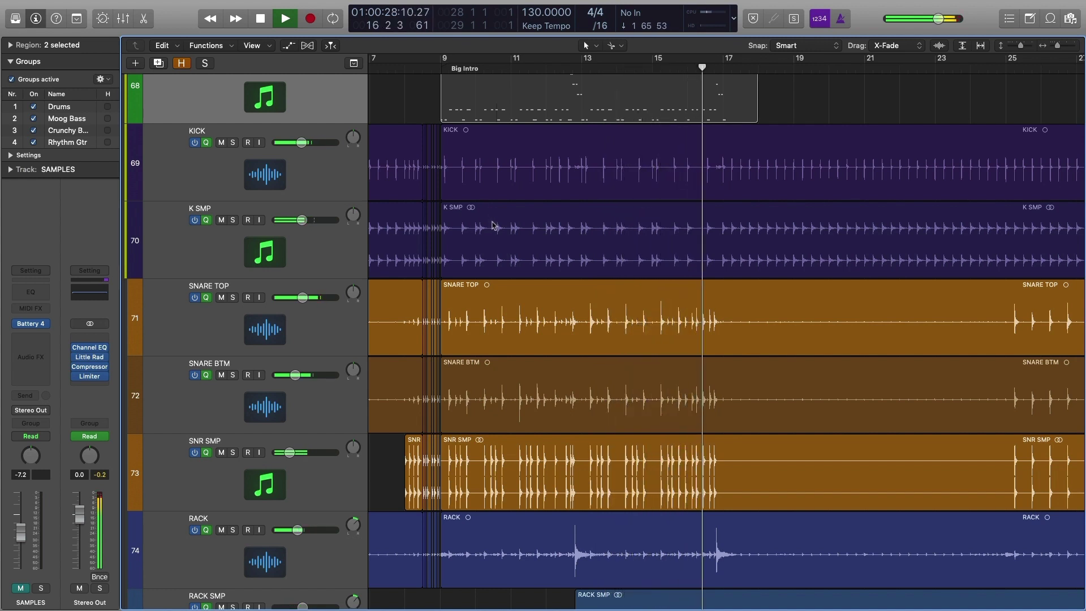
key(space)
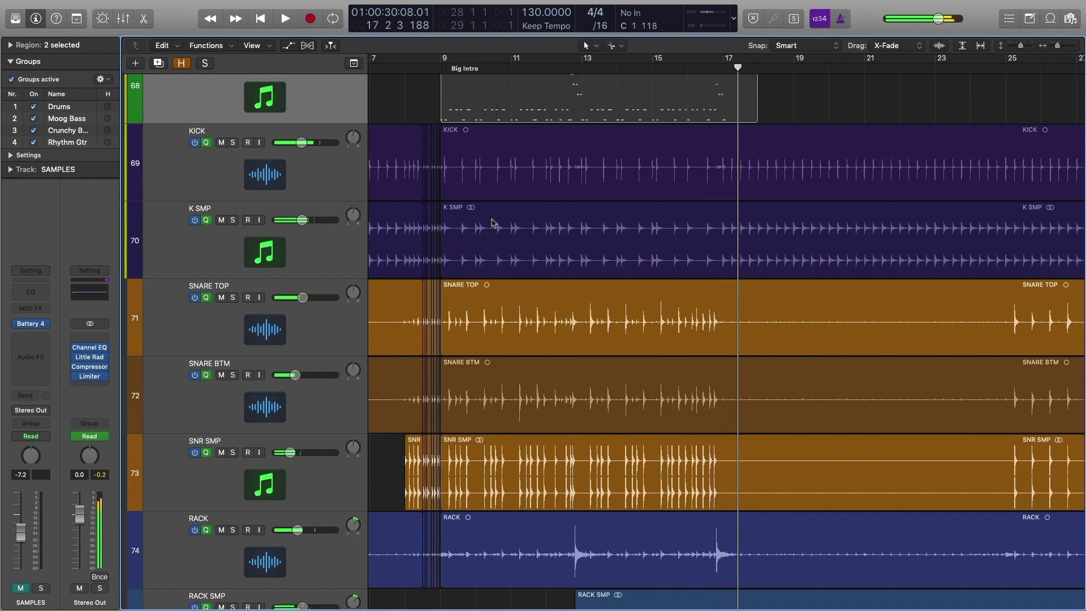
scroll(421, 259, up, 5)
click(221, 292)
Unmute SAMPLES, play from bar 9 and lower the MIDI Drums volume slightly
click(221, 369)
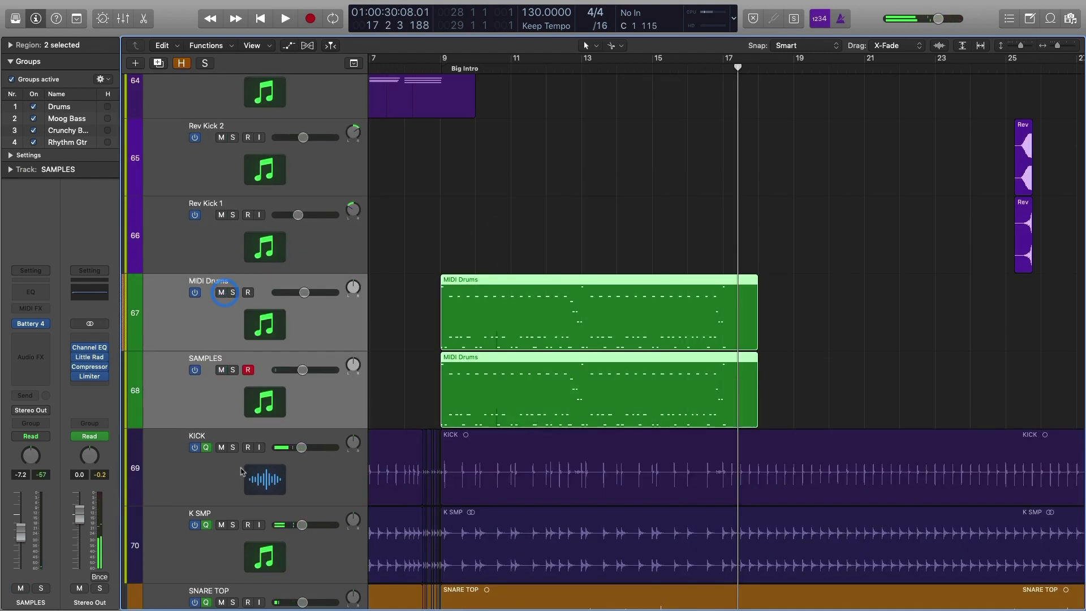
click(444, 67)
key(space)
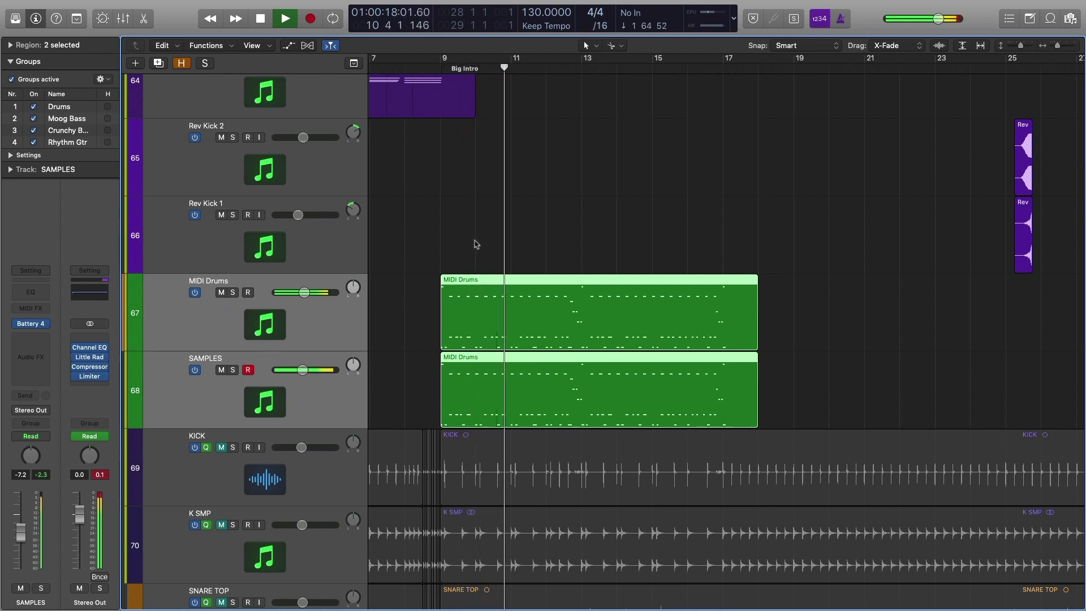
drag(323, 294, 346, 296)
Set the SAMPLES track volume to -11.4 dB, then stop playback
click(353, 318)
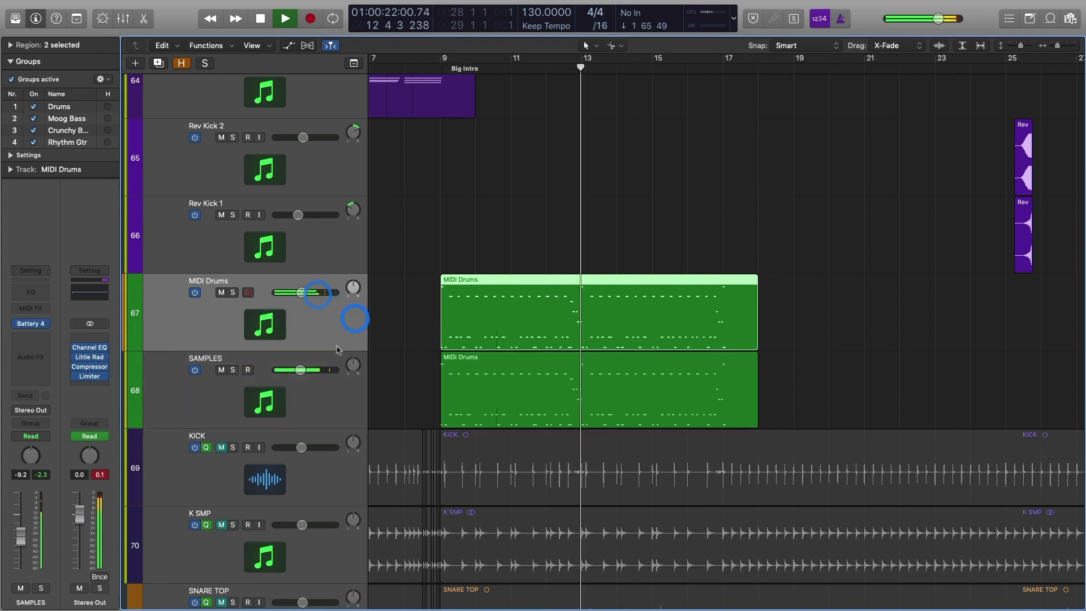
click(338, 403)
click(310, 368)
drag(309, 368, 308, 370)
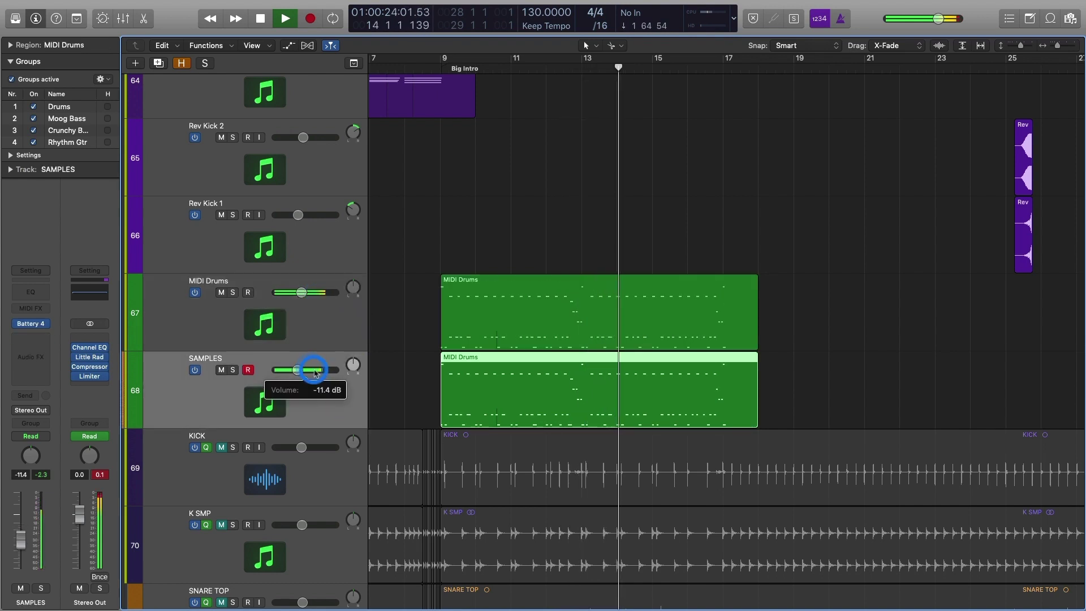
click(393, 372)
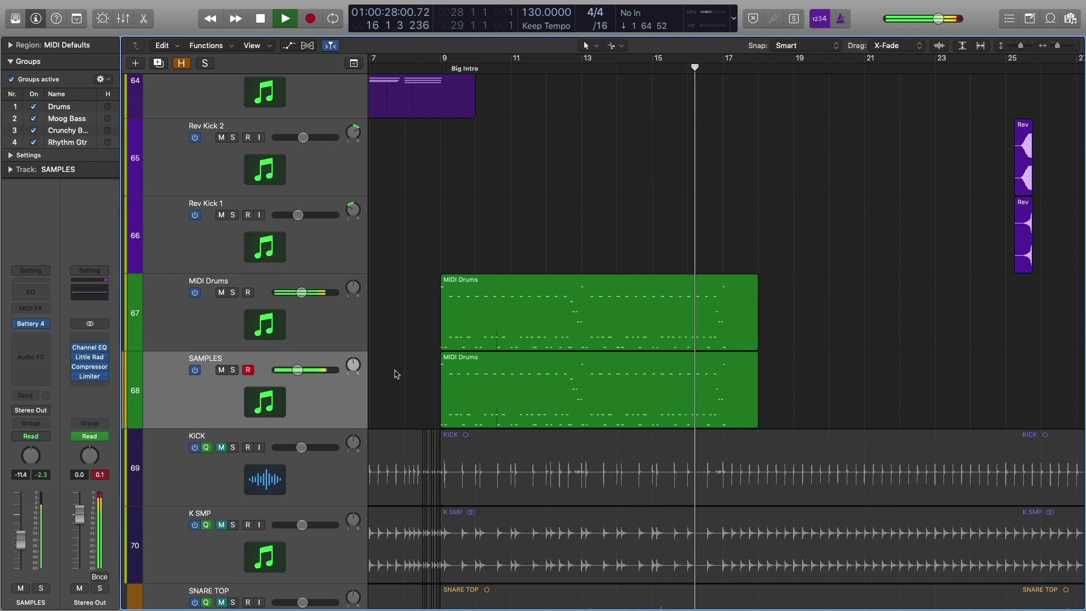
click(395, 373)
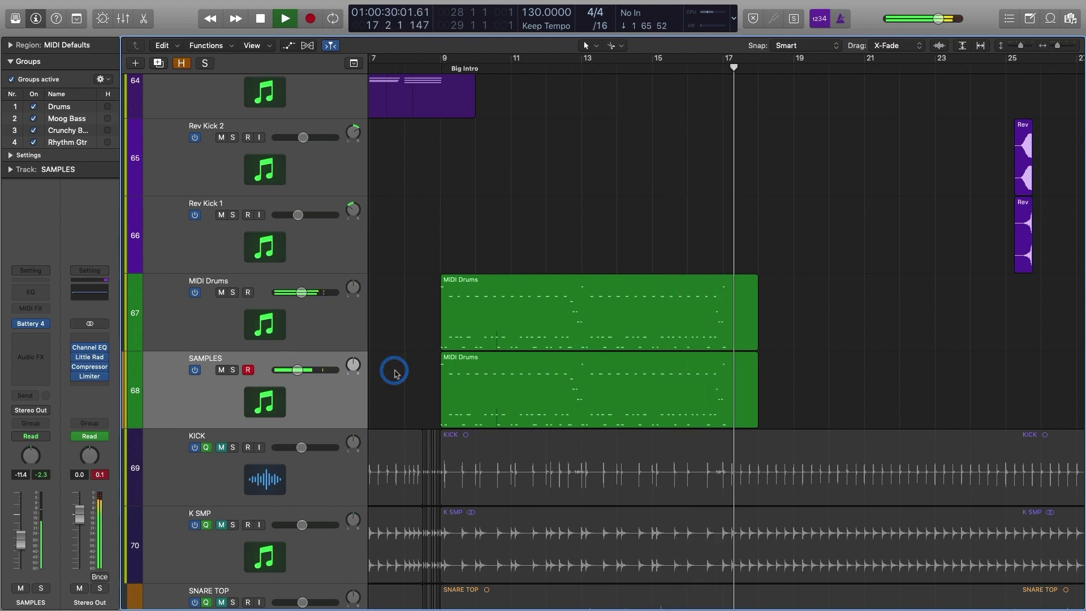